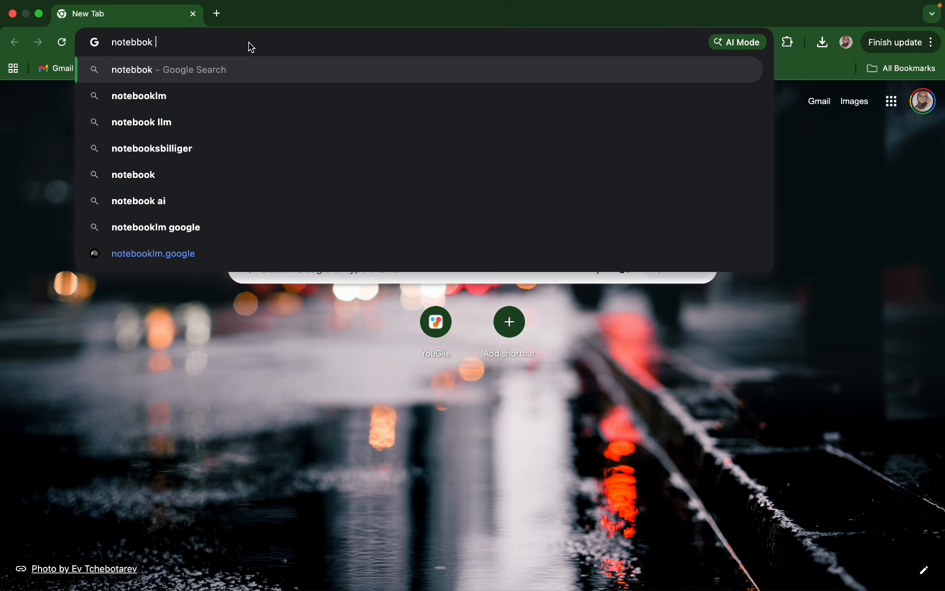
# Search the web for "notebook llm"
pyautogui.press('BackSpace')
pyautogui.press('BackSpace')
pyautogui.press('BackSpace')
pyautogui.press('BackSpace')
pyautogui.write('p')
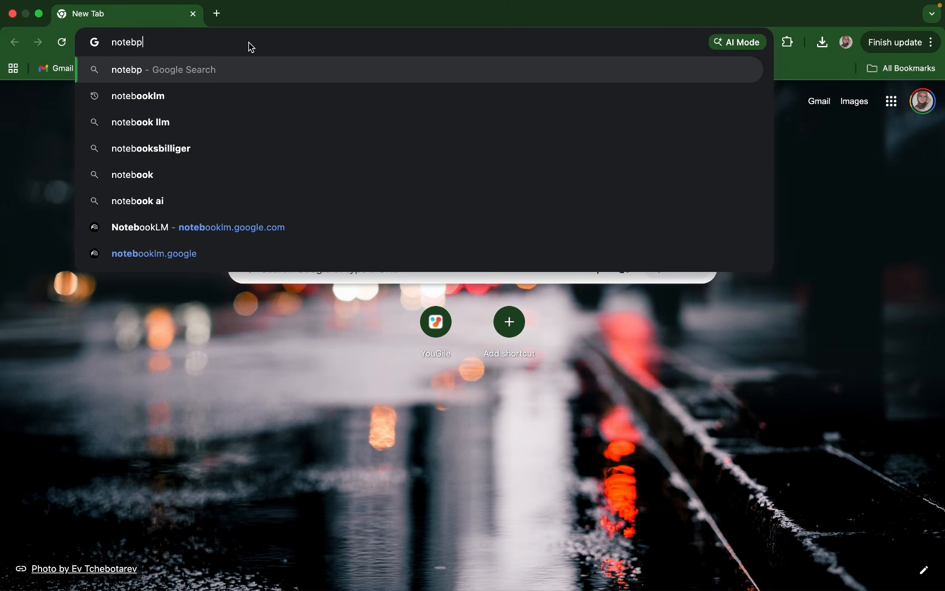
pyautogui.press('BackSpace')
pyautogui.write('ook ')
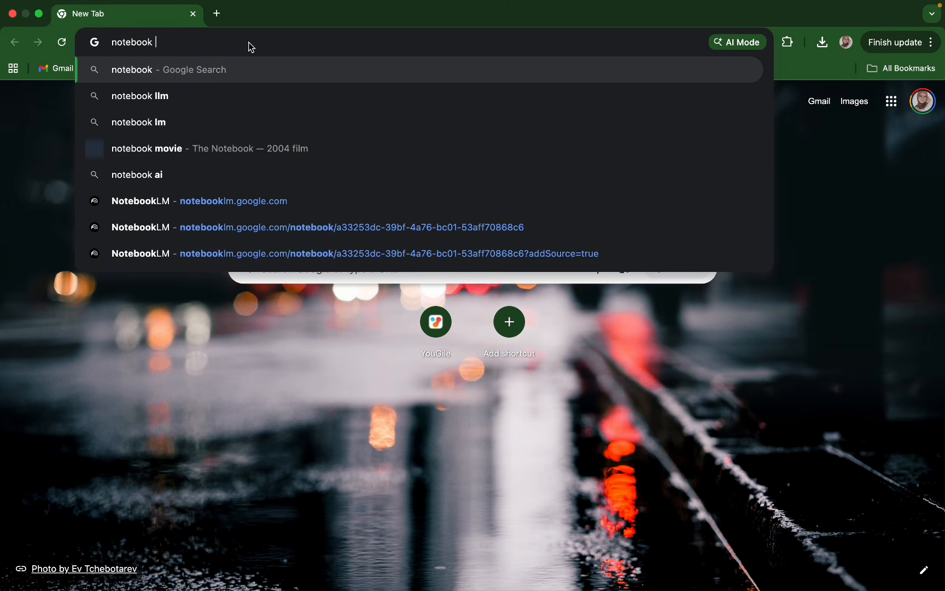
pyautogui.write('llm')
pyautogui.press('Return')
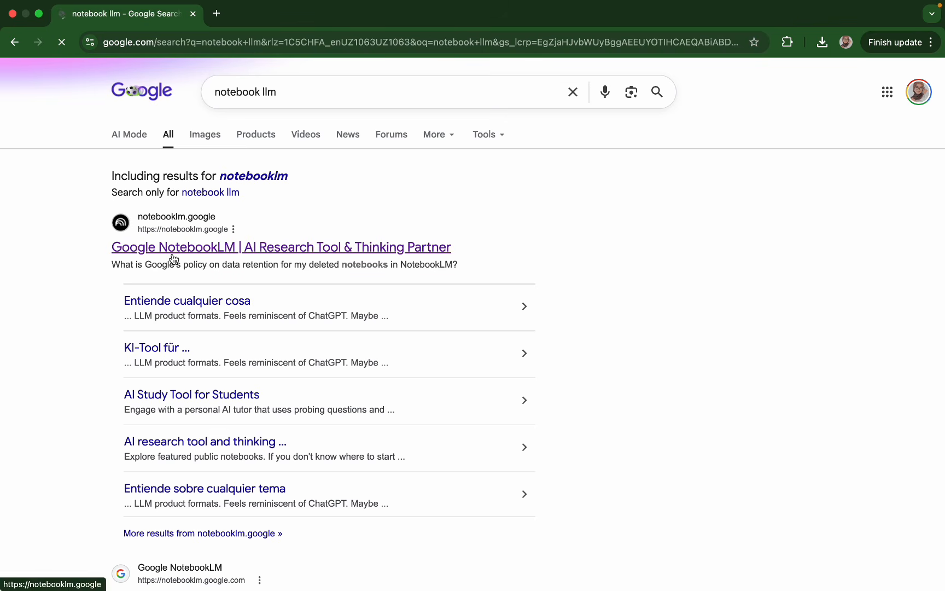
# Launch NotebookLM from the Google NotebookLM search result and close the leftover landing-page tab
pyautogui.click(144, 251)
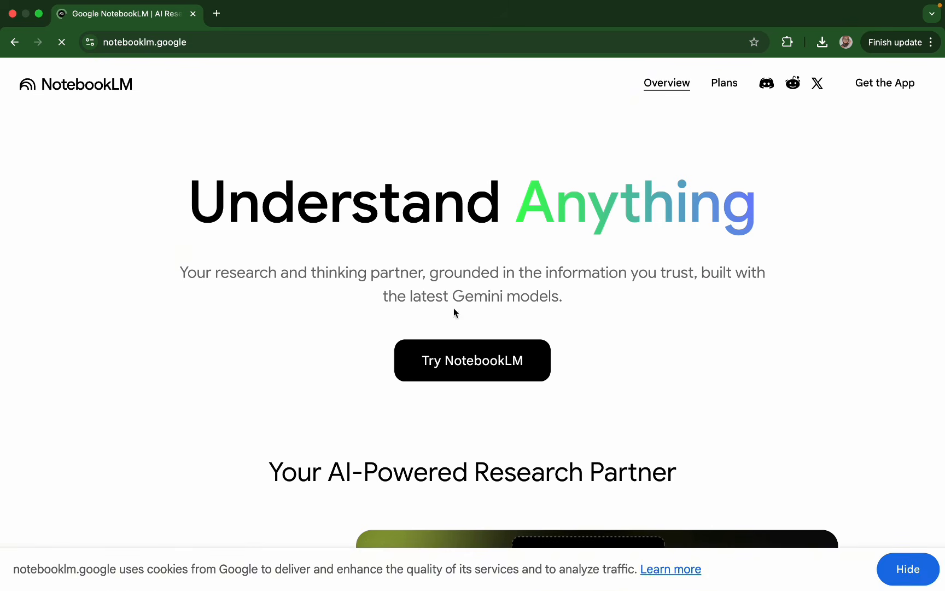
pyautogui.click(464, 372)
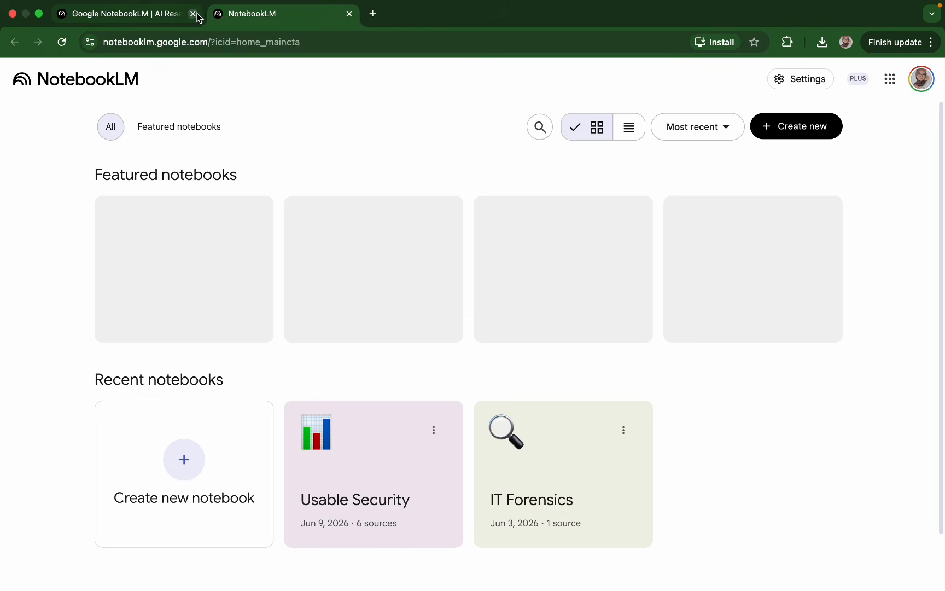
pyautogui.click(192, 14)
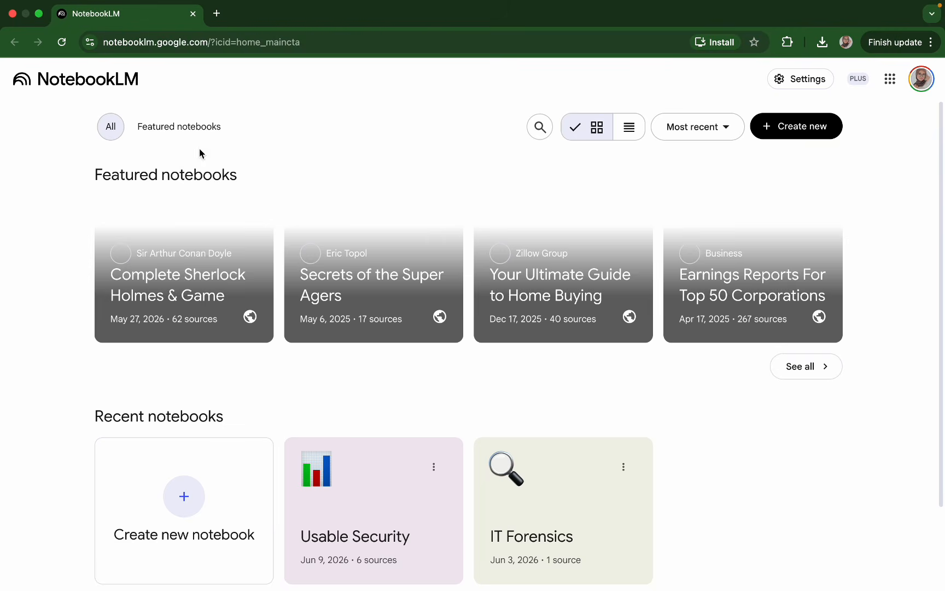
# Create a new notebook and run a Fast Research web search for sources on "IT Forensics"
pyautogui.scroll(-3, 211, 390)
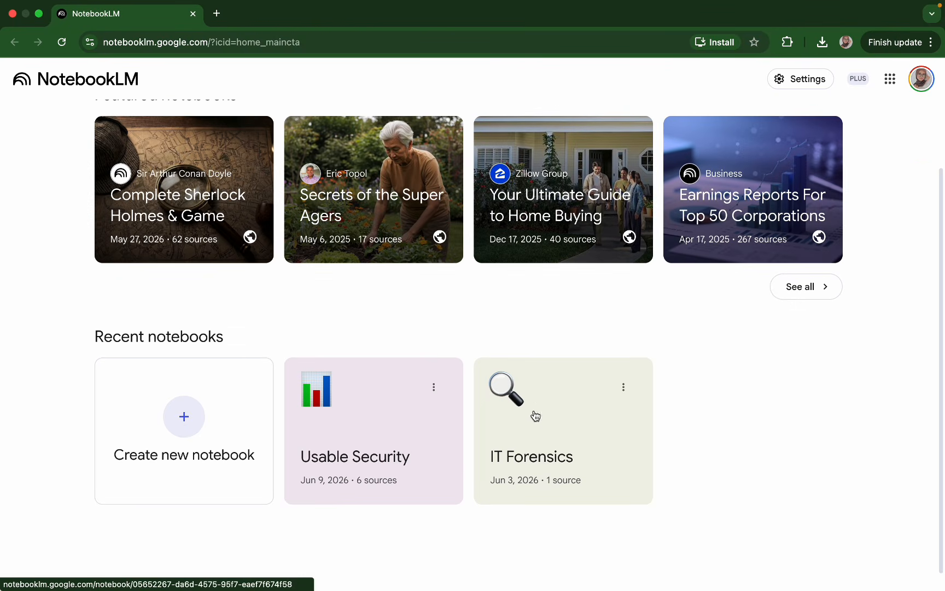
pyautogui.click(194, 418)
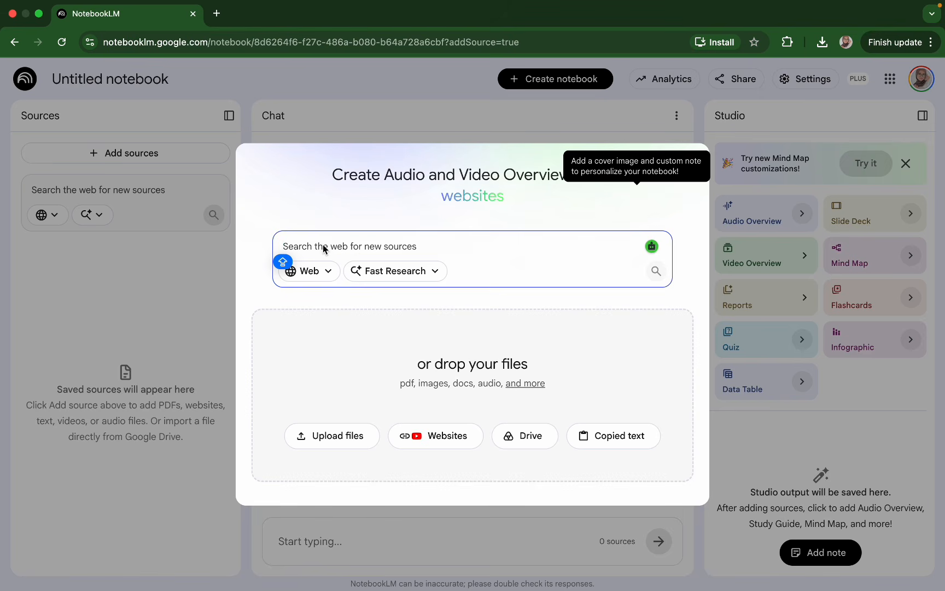
pyautogui.write('IT F')
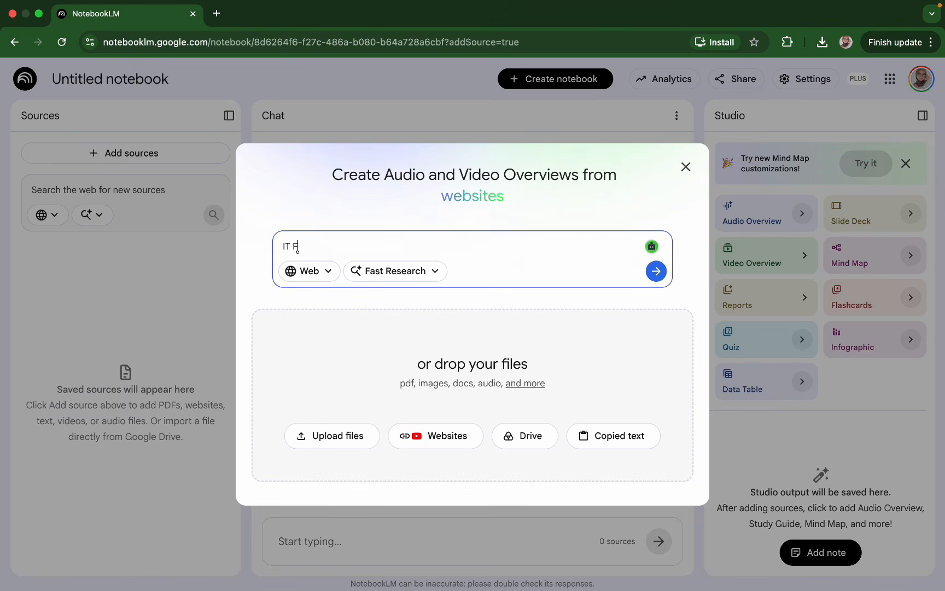
pyautogui.write('orensics')
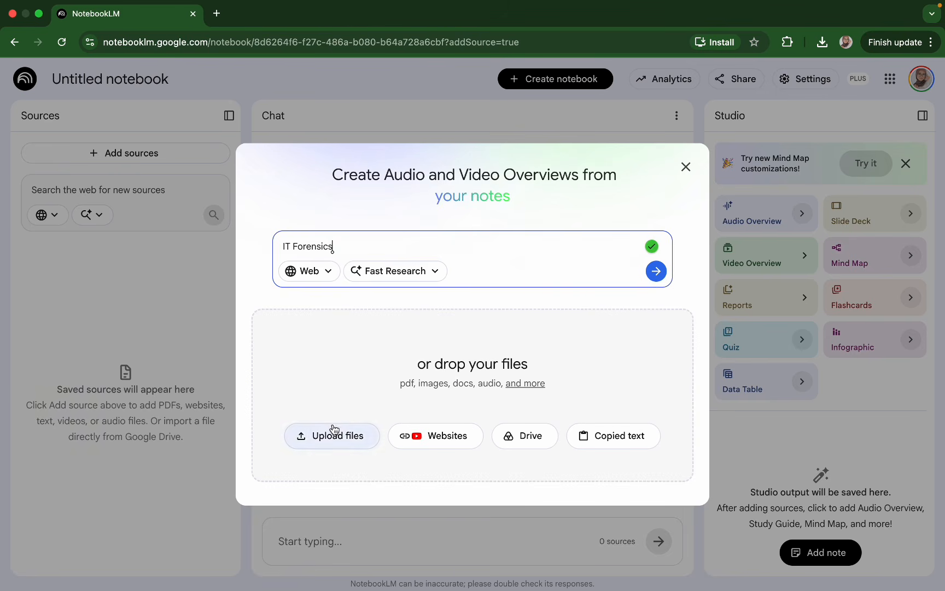
pyautogui.click(655, 270)
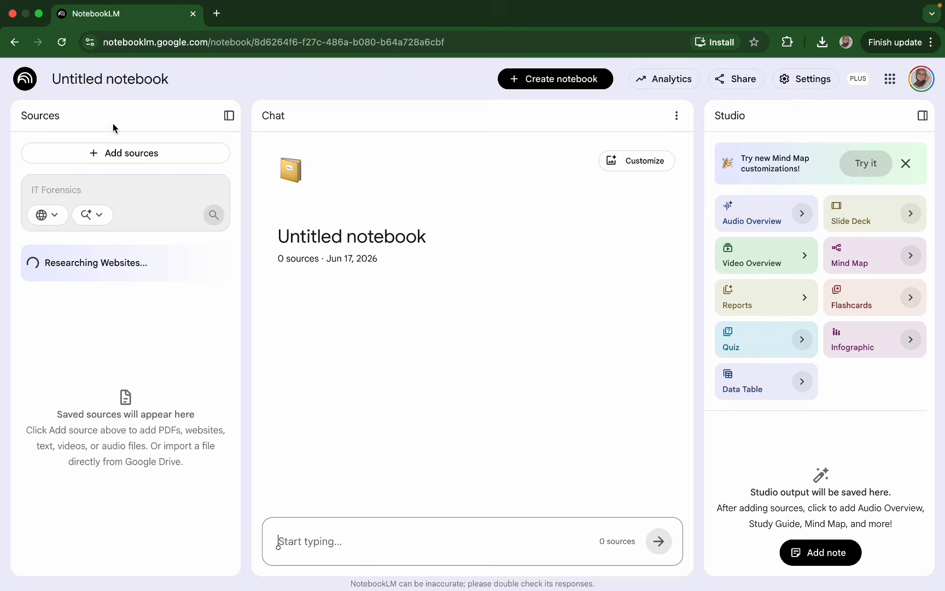
# Rename the untitled notebook as "IT Forensics"
pyautogui.doubleClick(99, 90)
pyautogui.tripleClick(131, 82)
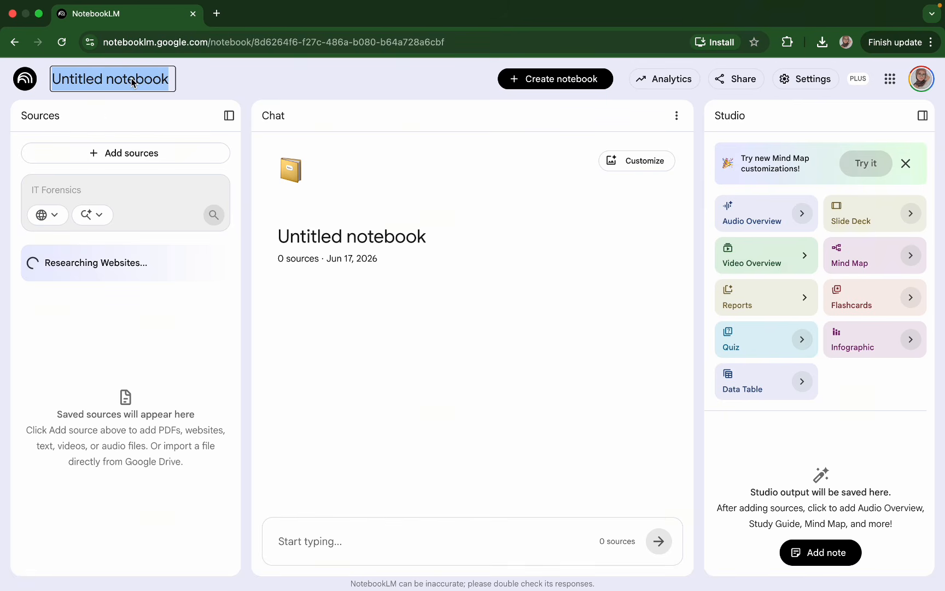
pyautogui.press('capslock')
pyautogui.write('IT')
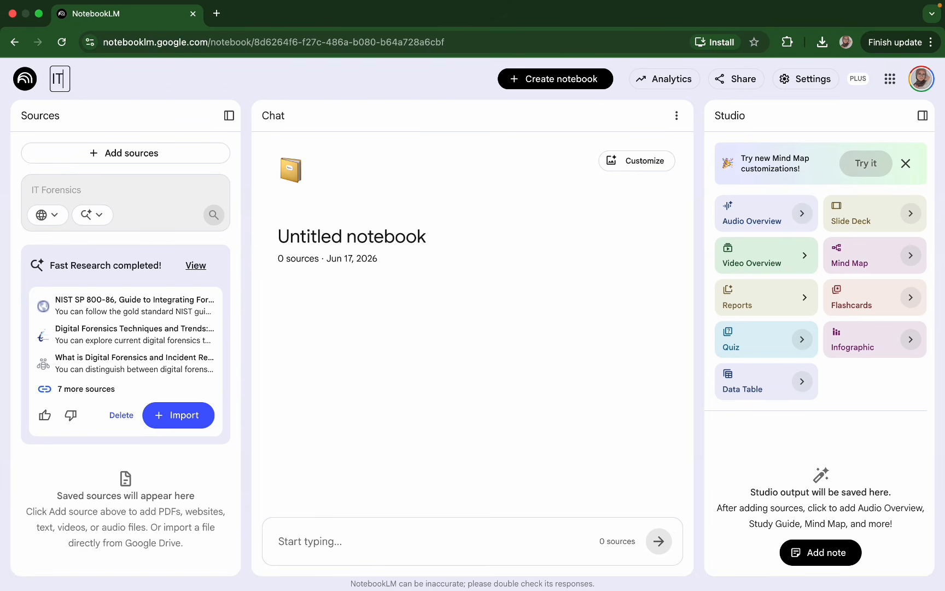
pyautogui.press('capslock')
pyautogui.write('Foren')
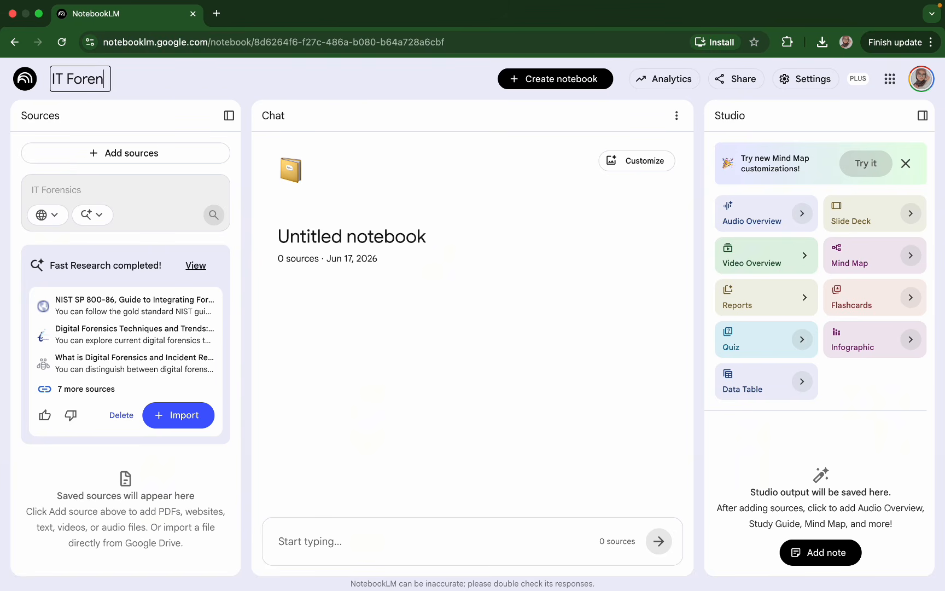
pyautogui.write('sics')
pyautogui.press('Return')
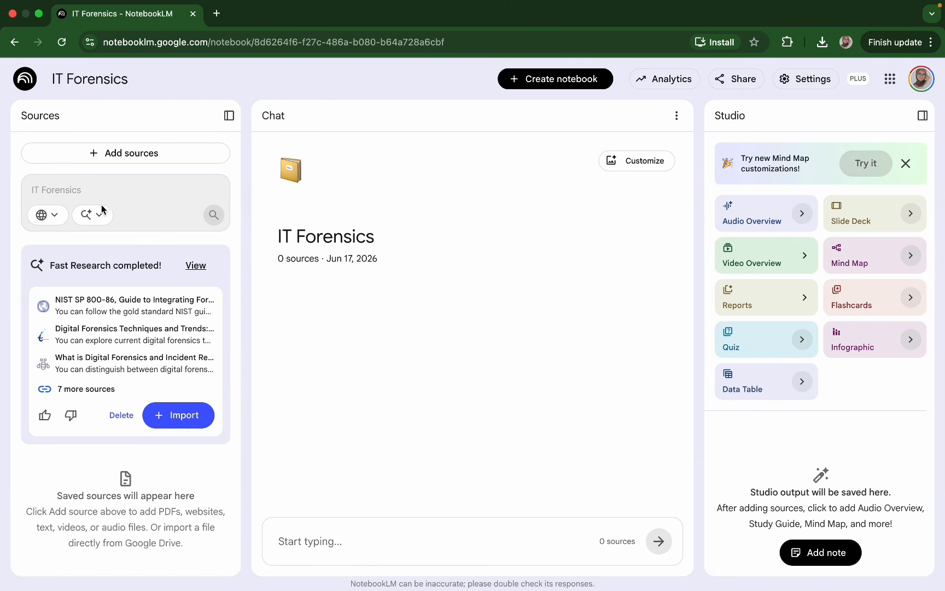
# Upload the seven chapter PDFs, Chapter_0 to Chapter_6, from Saarland > IT Forensics > Lecture_Slides as notebook sources
pyautogui.click(115, 157)
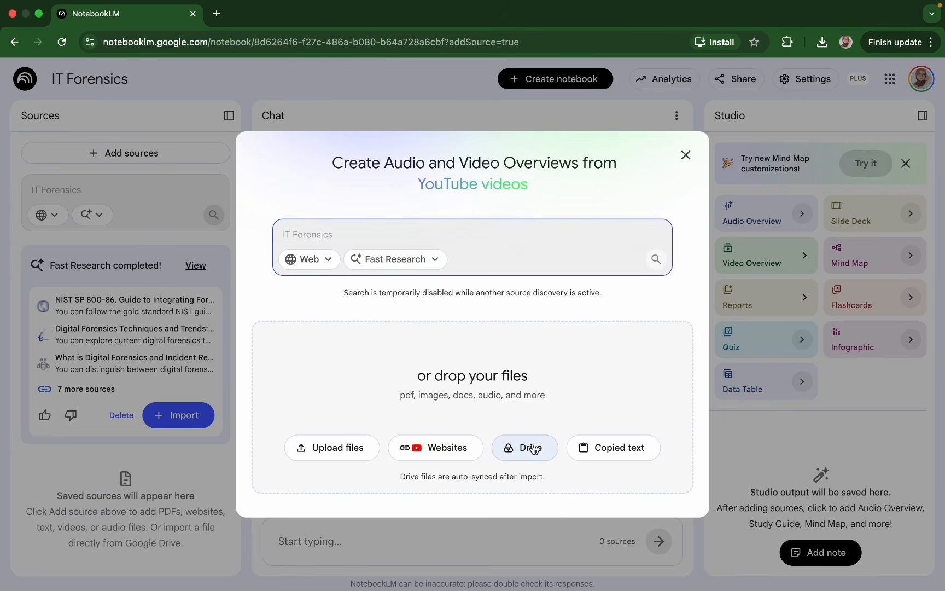
pyautogui.click(334, 444)
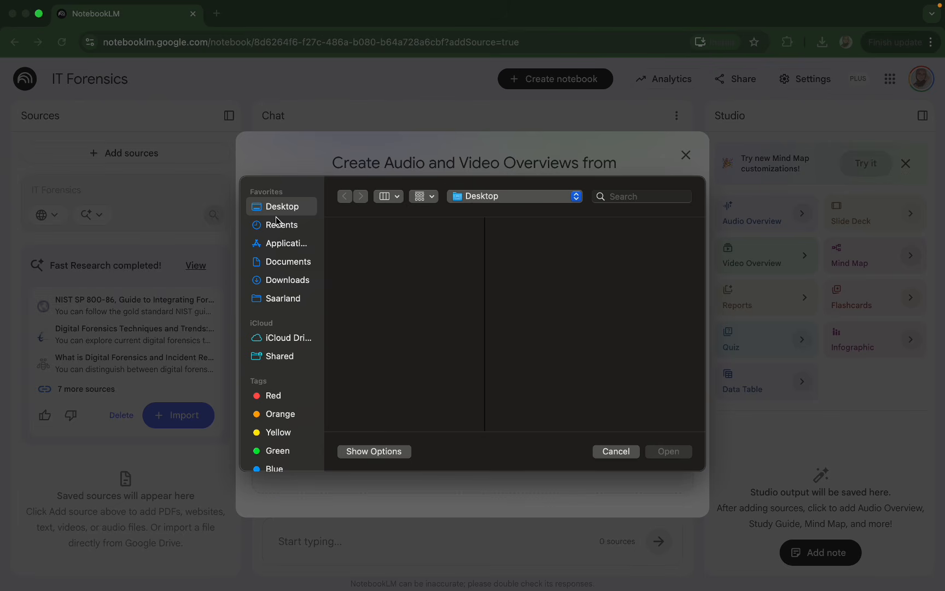
pyautogui.click(285, 304)
pyautogui.click(375, 258)
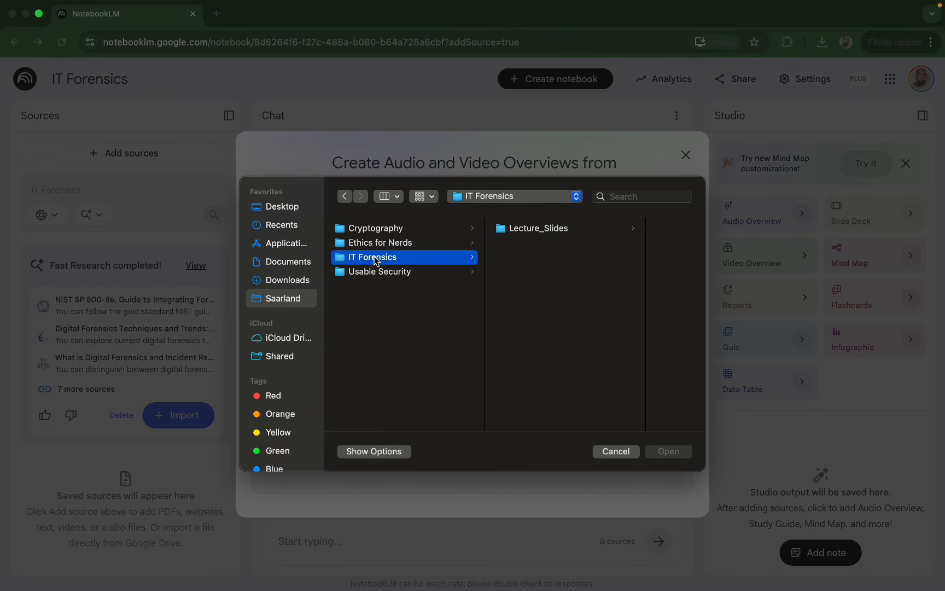
pyautogui.click(527, 227)
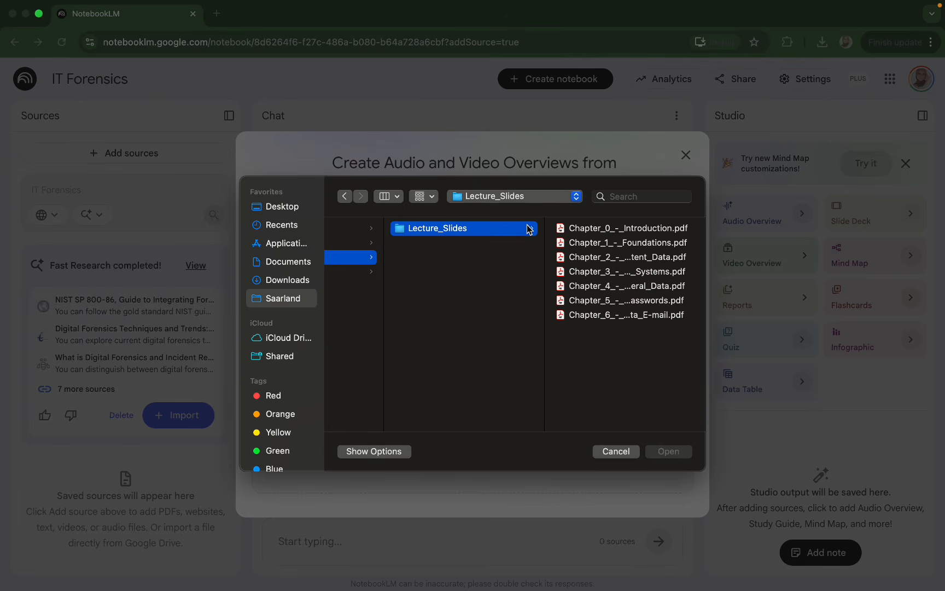
pyautogui.click(557, 229)
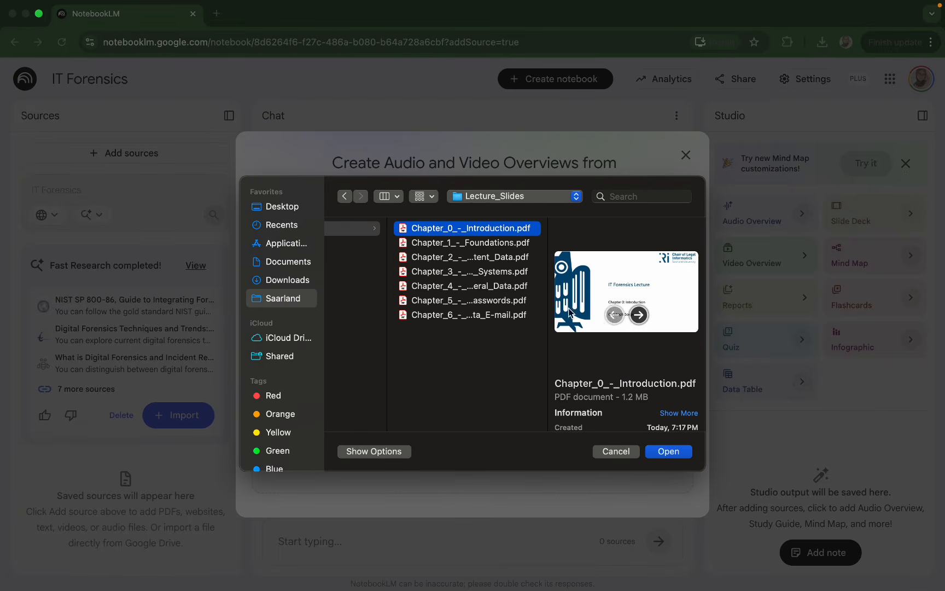
pyautogui.keyDown('shift'); pyautogui.click(465, 272); pyautogui.keyUp('shift')
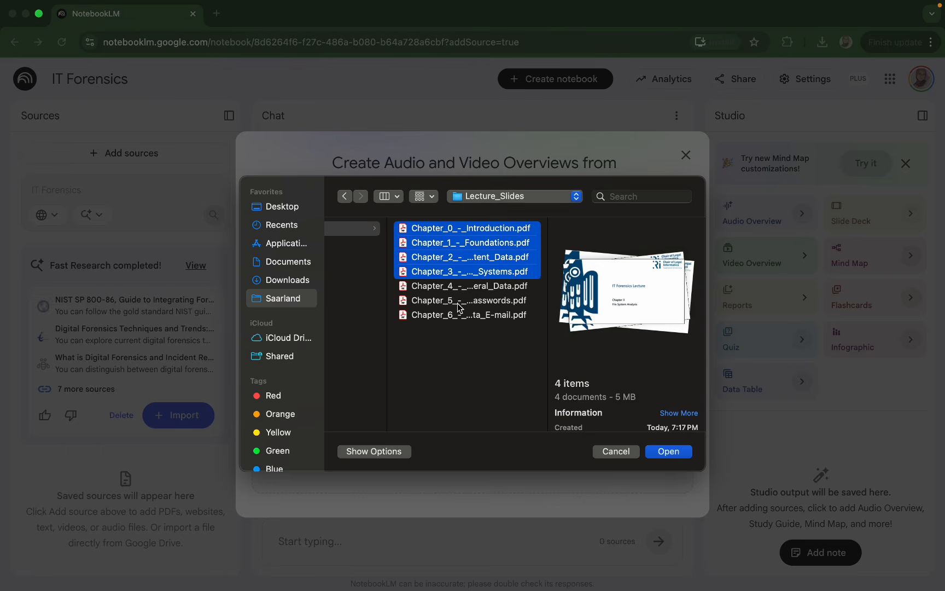
pyautogui.keyDown('shift'); pyautogui.click(460, 300); pyautogui.keyUp('shift')
pyautogui.keyDown('shift'); pyautogui.click(460, 315); pyautogui.keyUp('shift')
pyautogui.click(670, 452)
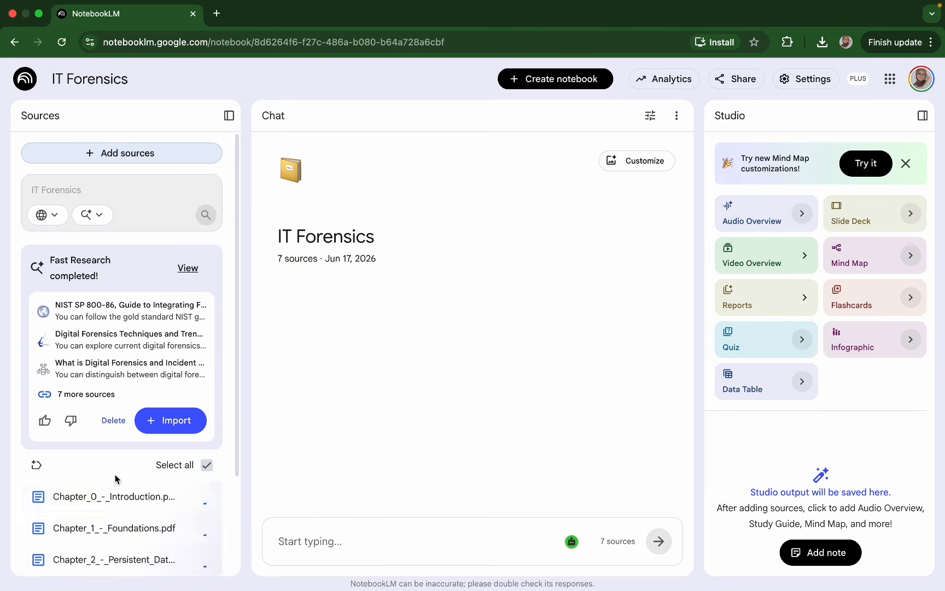
pyautogui.scroll(-3, 149, 458)
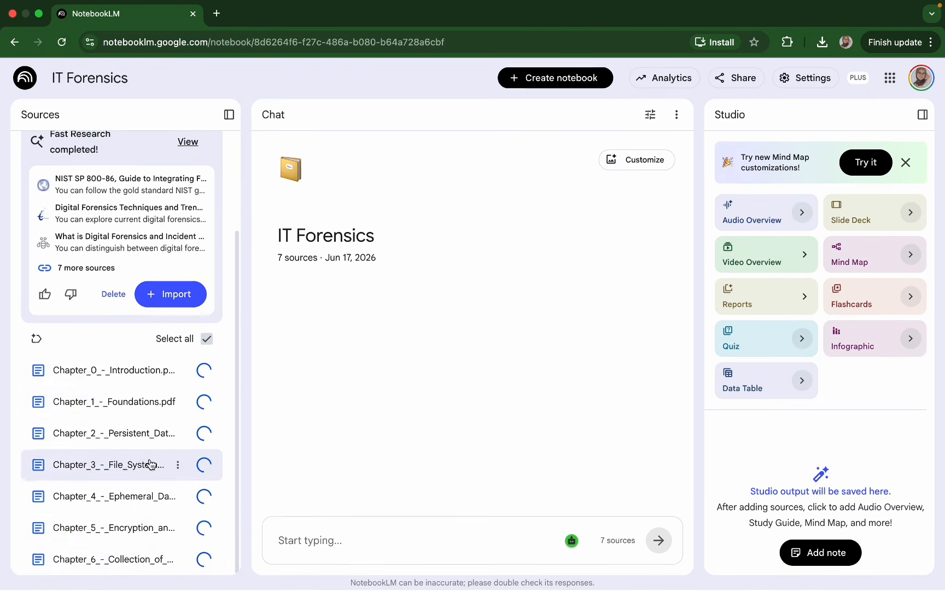
pyautogui.scroll(3, 148, 426)
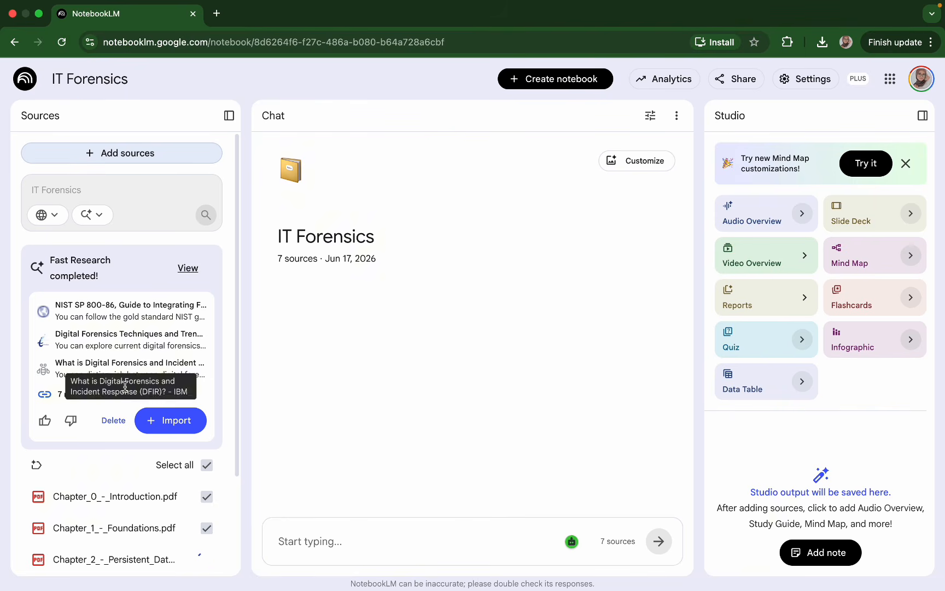
pyautogui.click(114, 420)
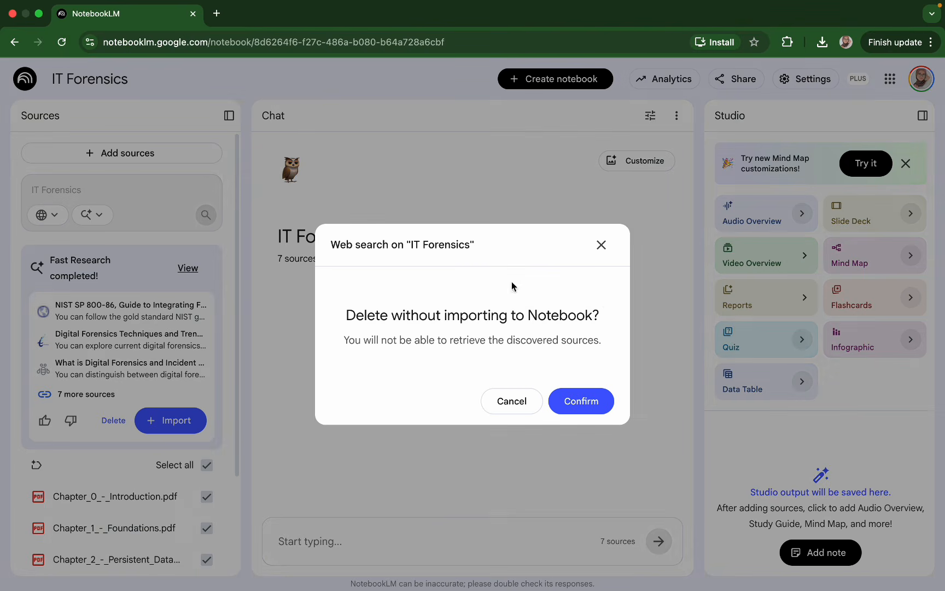
pyautogui.click(601, 246)
pyautogui.scroll(-3, 110, 447)
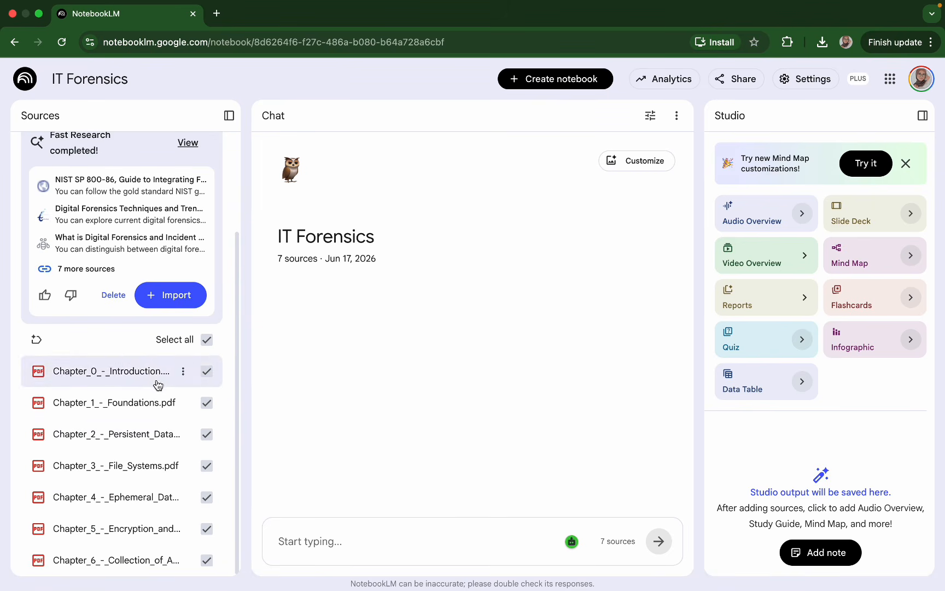
pyautogui.click(284, 544)
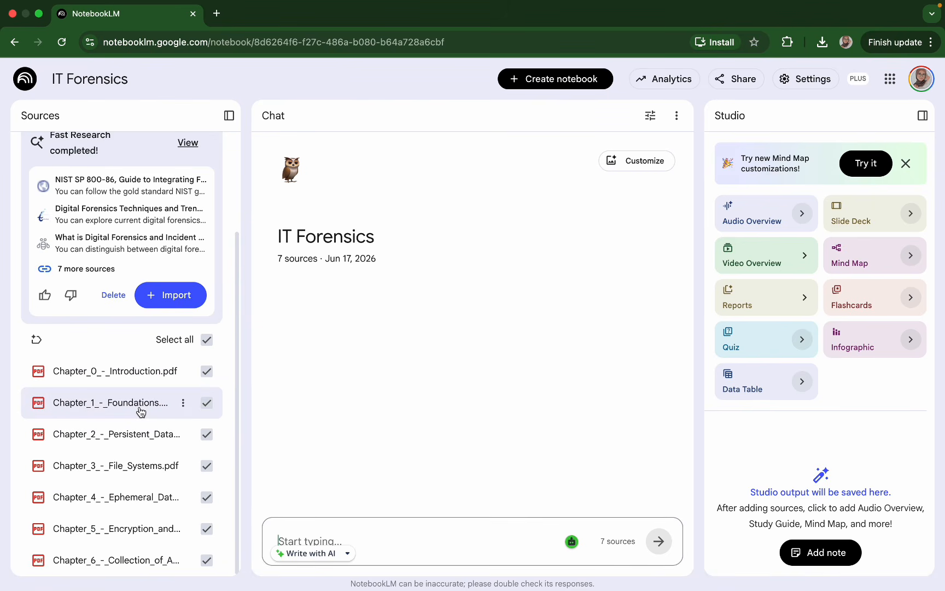
pyautogui.scroll(3, 139, 410)
pyautogui.scroll(-3, 139, 421)
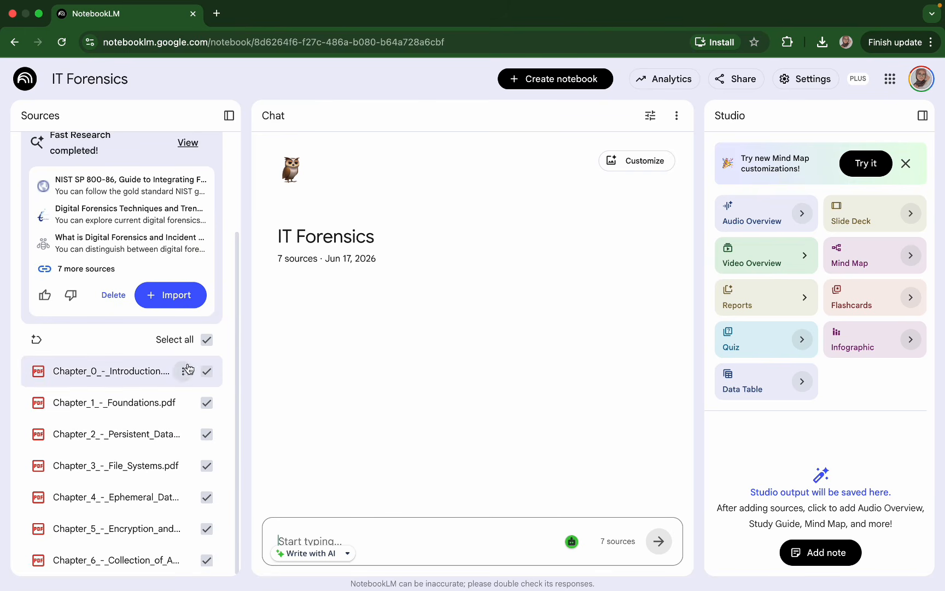
# Deselect the Chapter 1 to Chapter 6 sources, leaving only Chapter_0_-_Introduction.pdf selected
pyautogui.click(208, 405)
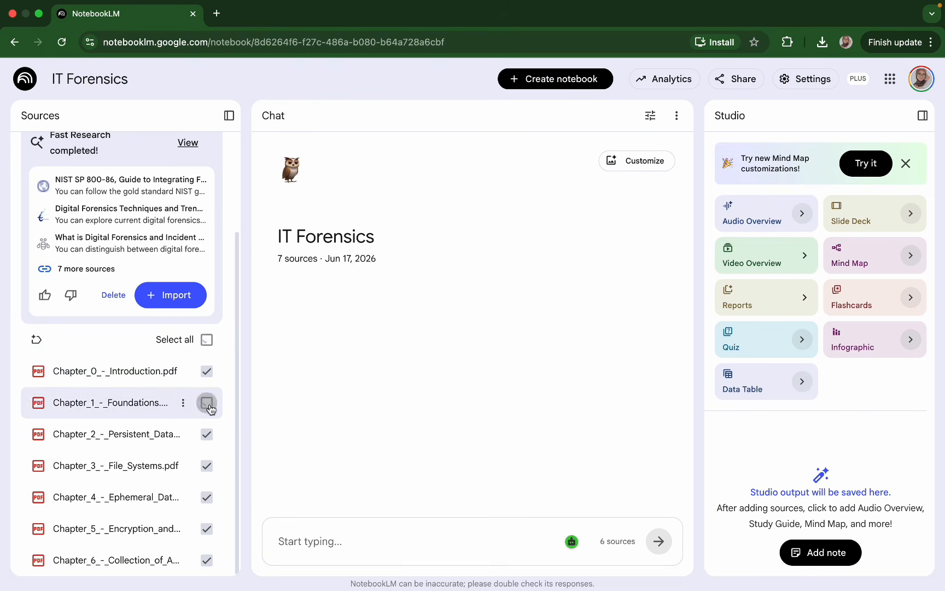
pyautogui.click(207, 434)
pyautogui.click(207, 466)
pyautogui.click(207, 497)
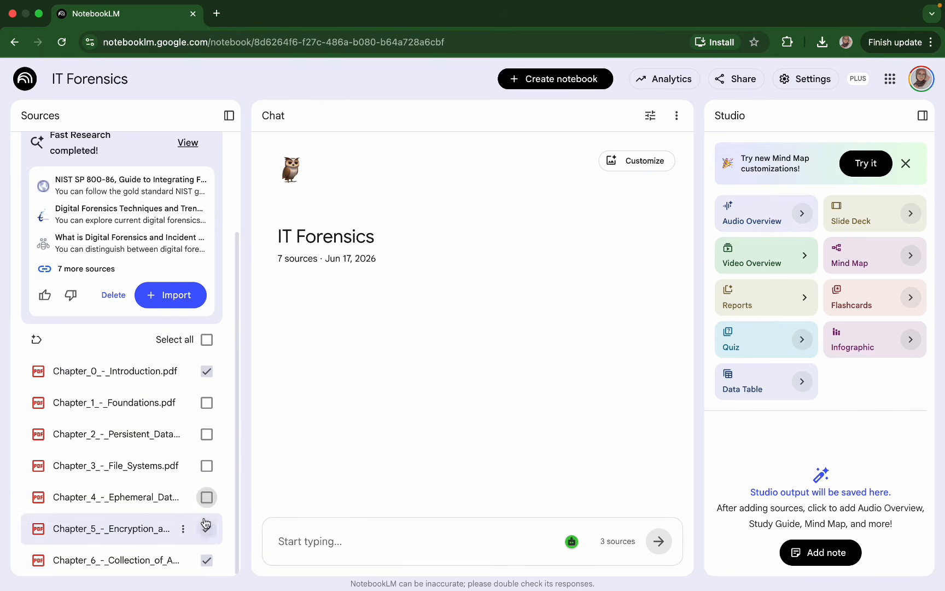
pyautogui.click(205, 524)
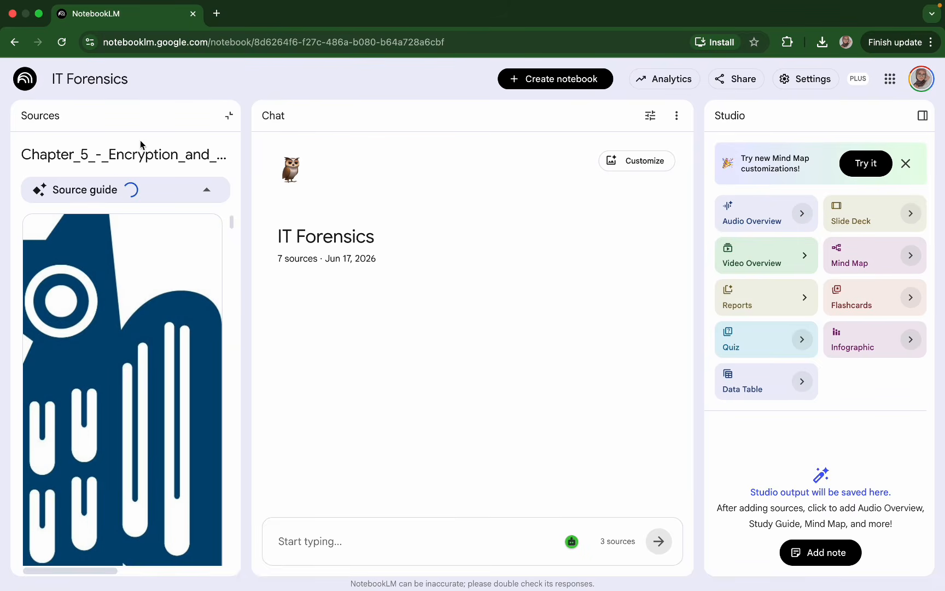
pyautogui.click(228, 115)
pyautogui.scroll(-3, 171, 460)
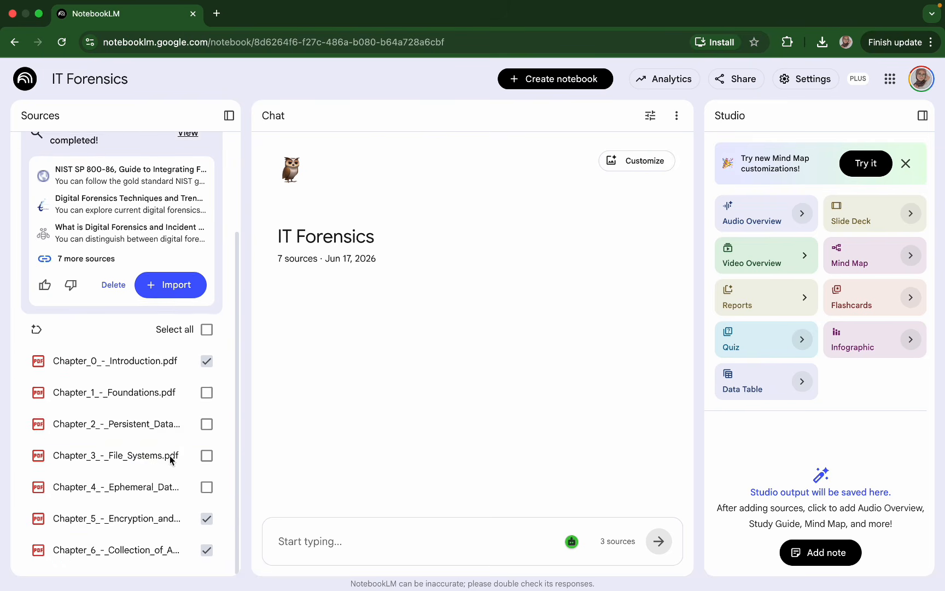
pyautogui.click(206, 528)
pyautogui.click(207, 560)
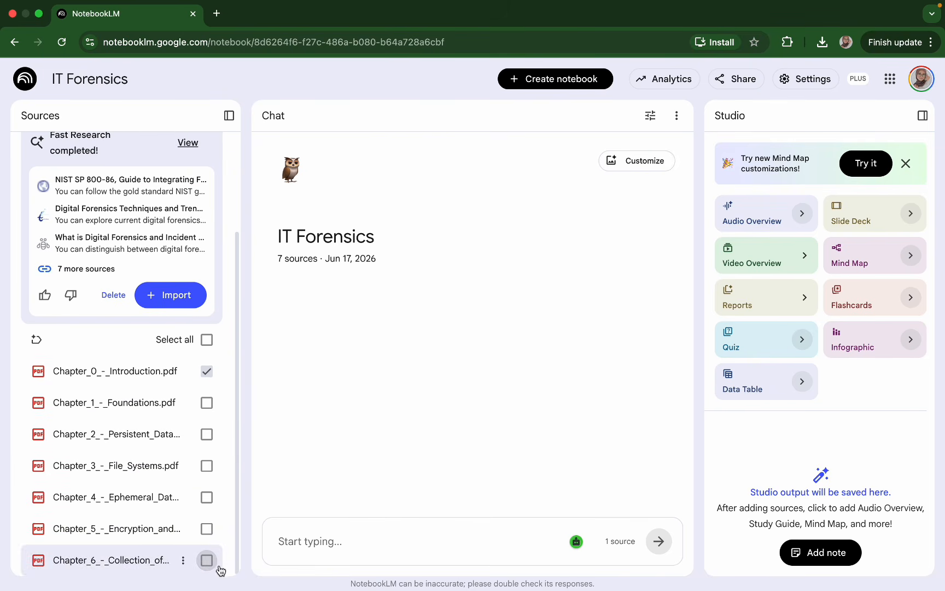
# Ask the chat "Give me an overview of chapter 1"
pyautogui.click(298, 539)
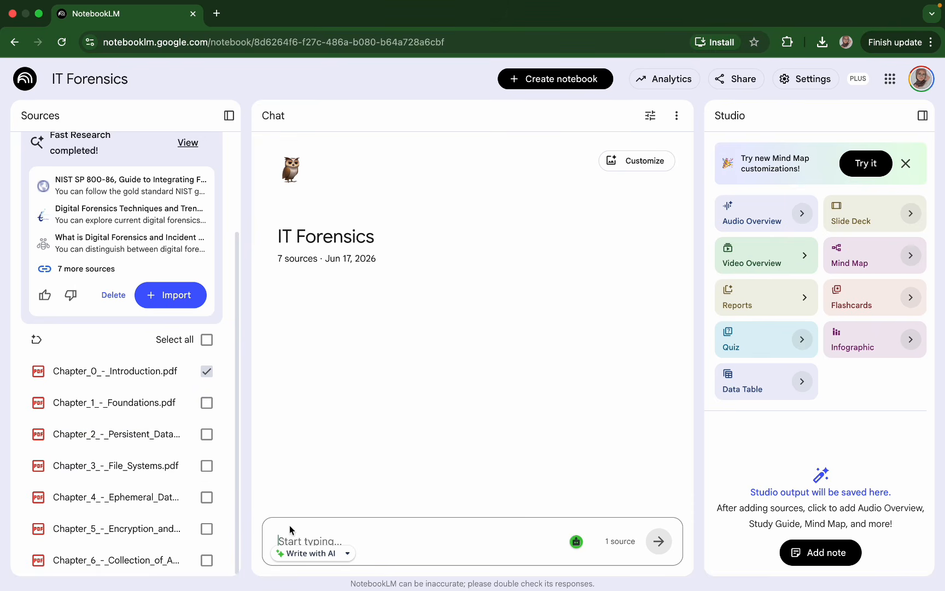
pyautogui.press('capslock')
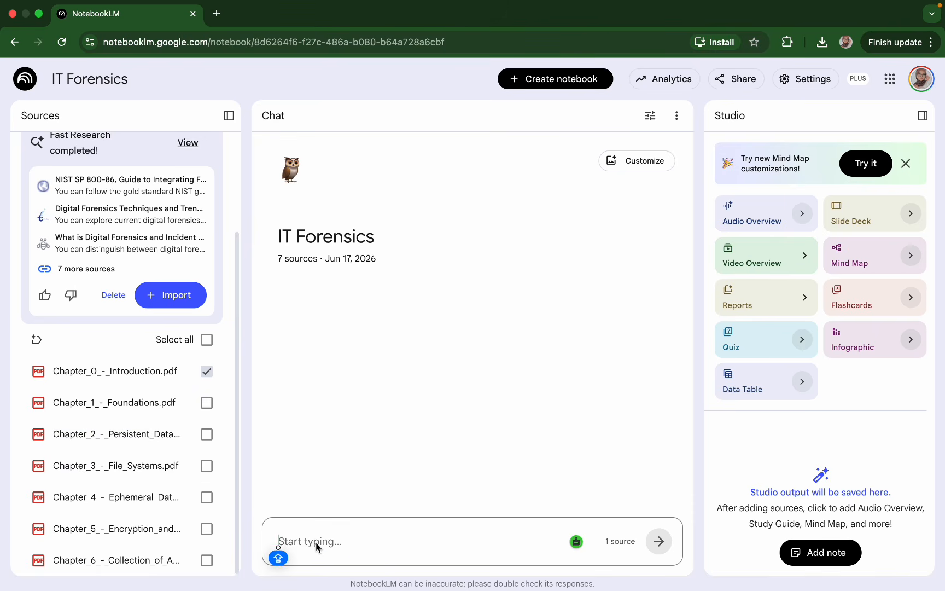
pyautogui.write('Give me an overview of chapter 1')
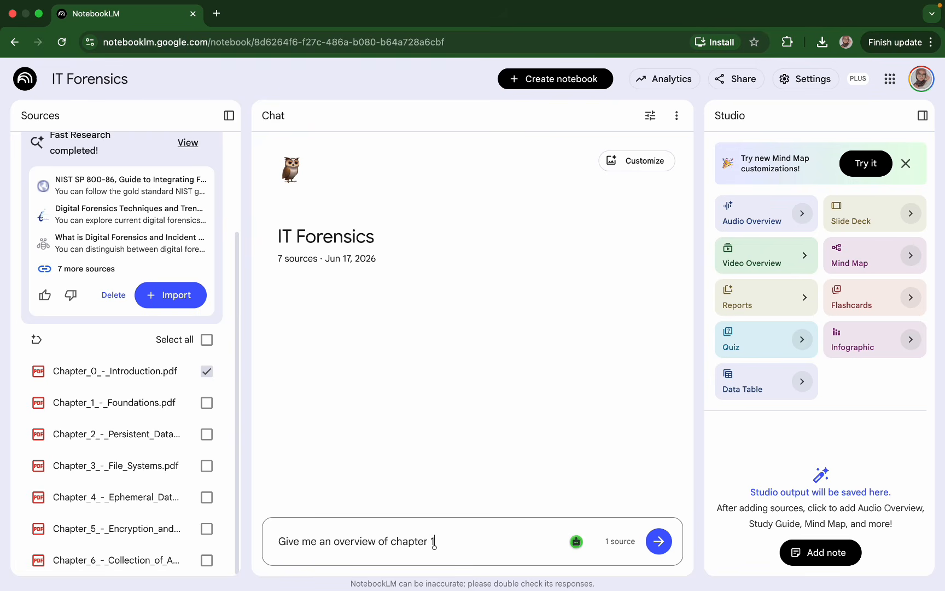
pyautogui.press('Return')
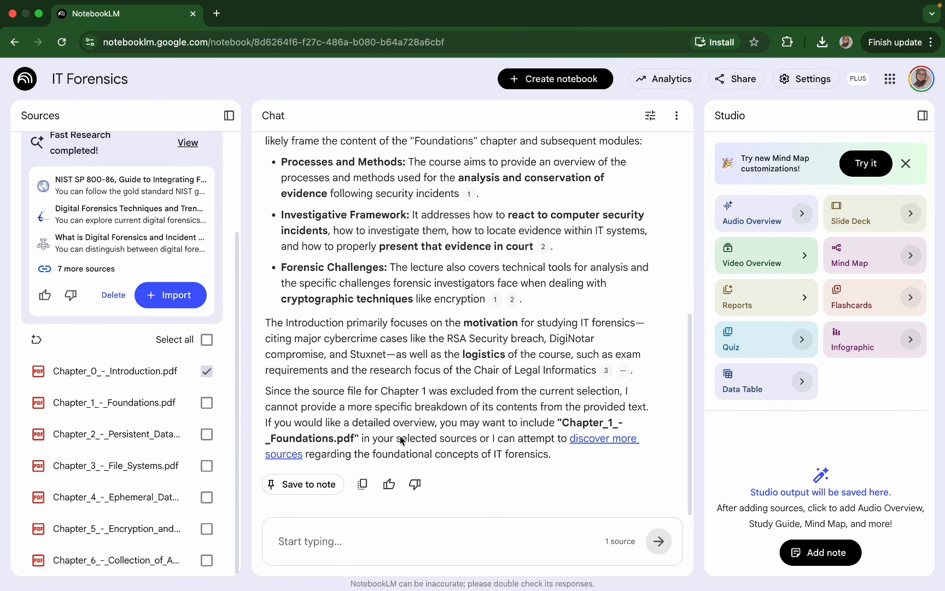
# Include Chapter_1_-_Foundations.pdf in the selected sources and ask the chat "give me an exam ready summary of 2 chapters"
pyautogui.click(206, 402)
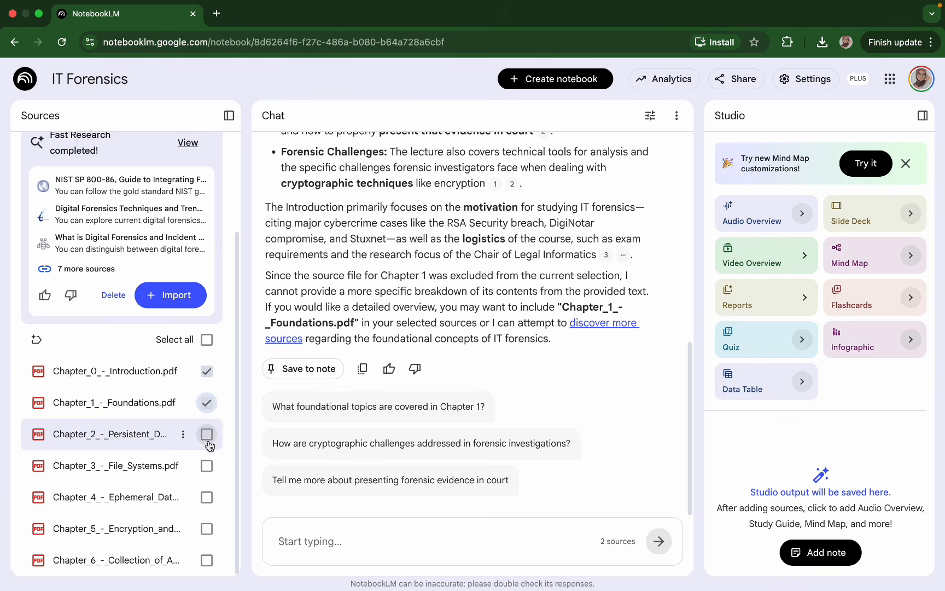
pyautogui.click(328, 540)
pyautogui.write('give')
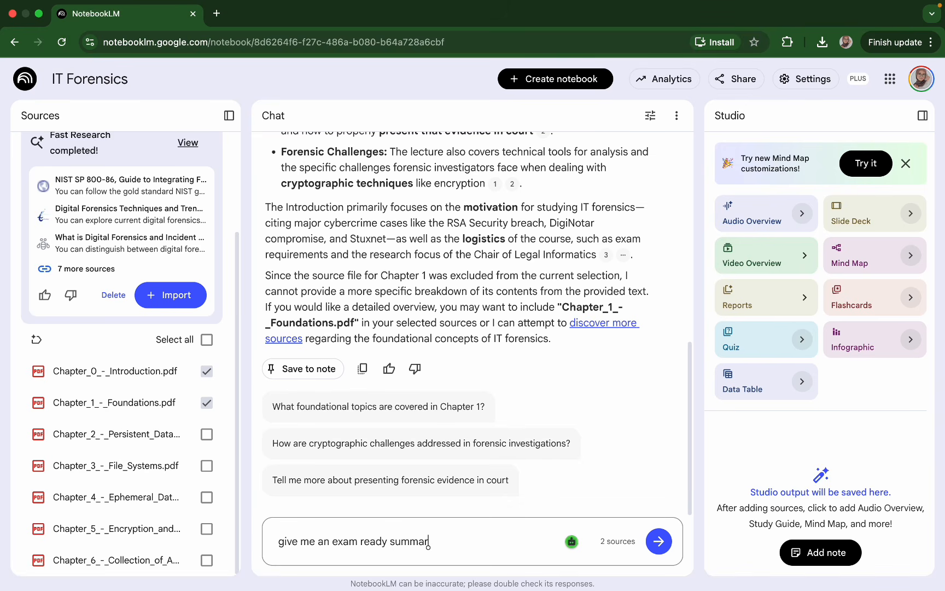
pyautogui.write('me an exam ready summary of 2 chapters')
pyautogui.press('Return')
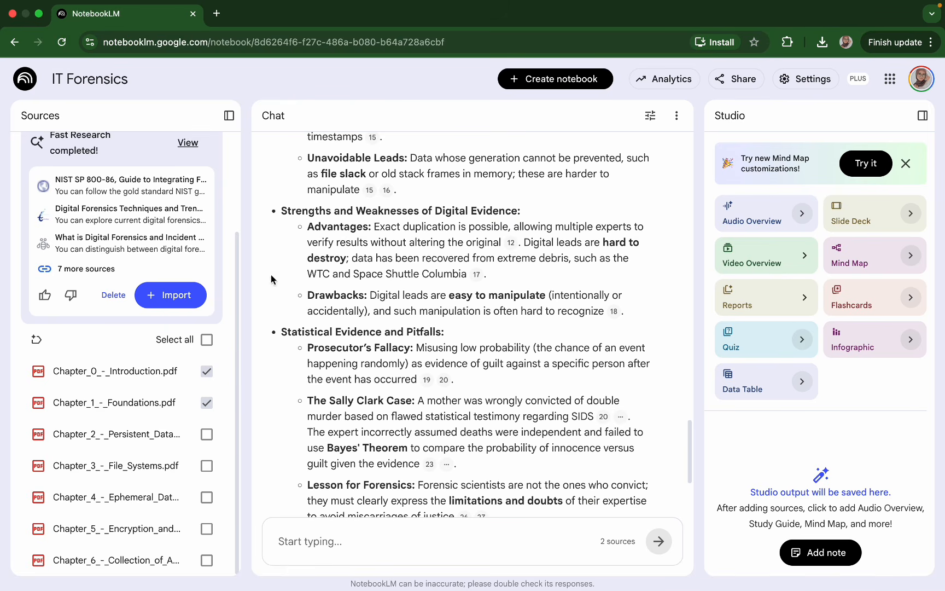
# Save the exam-ready summary from the chat as a note and look at the note's conversion and export options
pyautogui.scroll(-2, 316, 290)
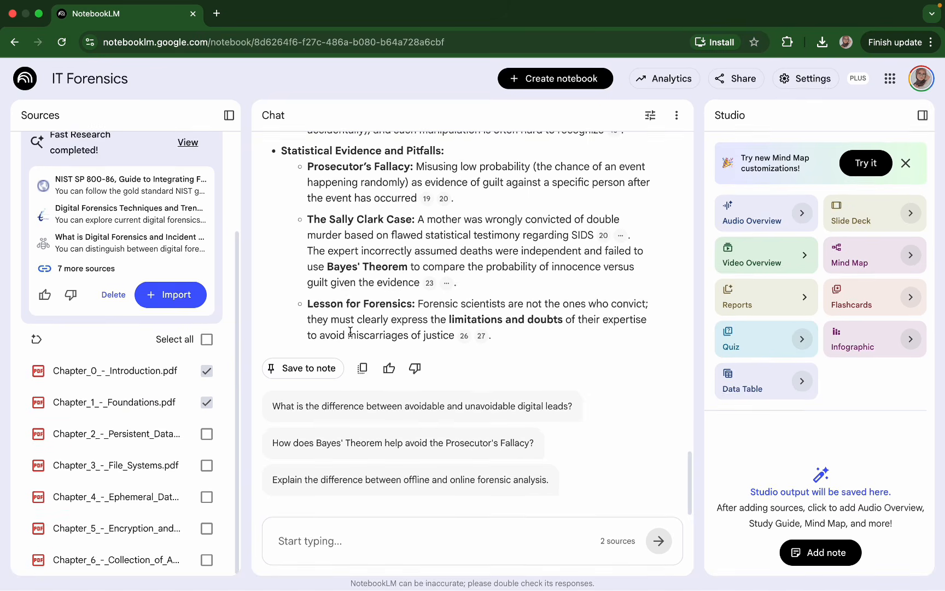
pyautogui.click(301, 370)
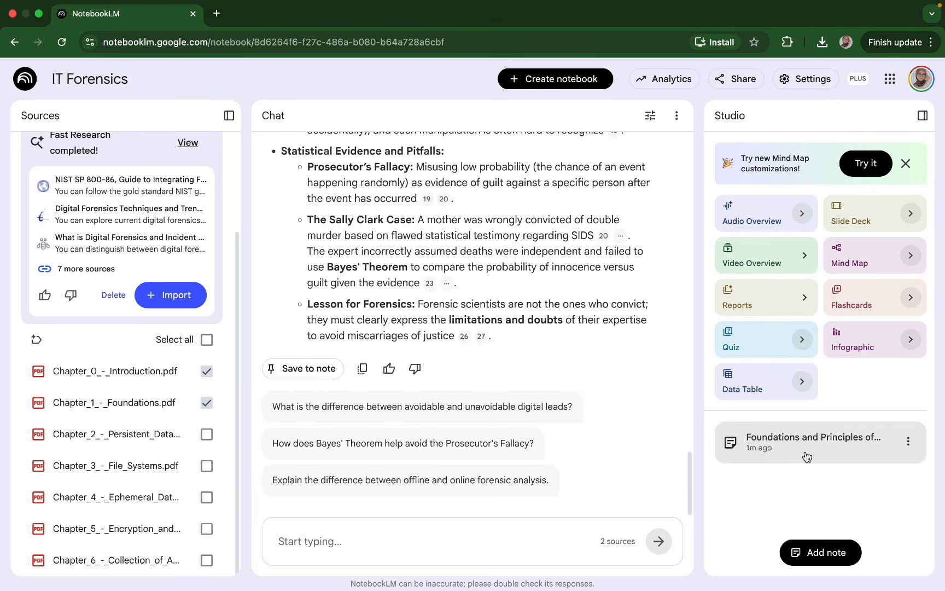
pyautogui.click(908, 441)
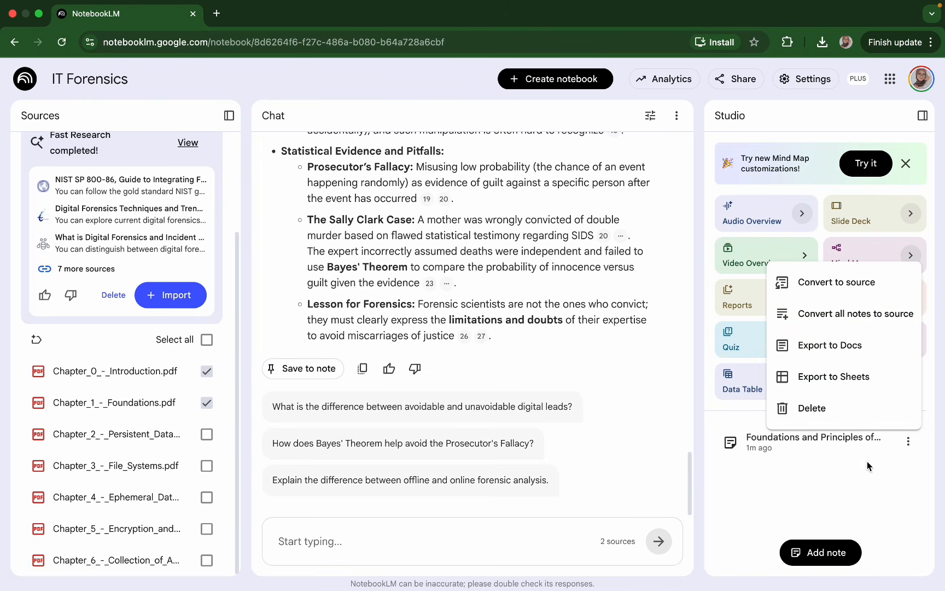
pyautogui.click(799, 498)
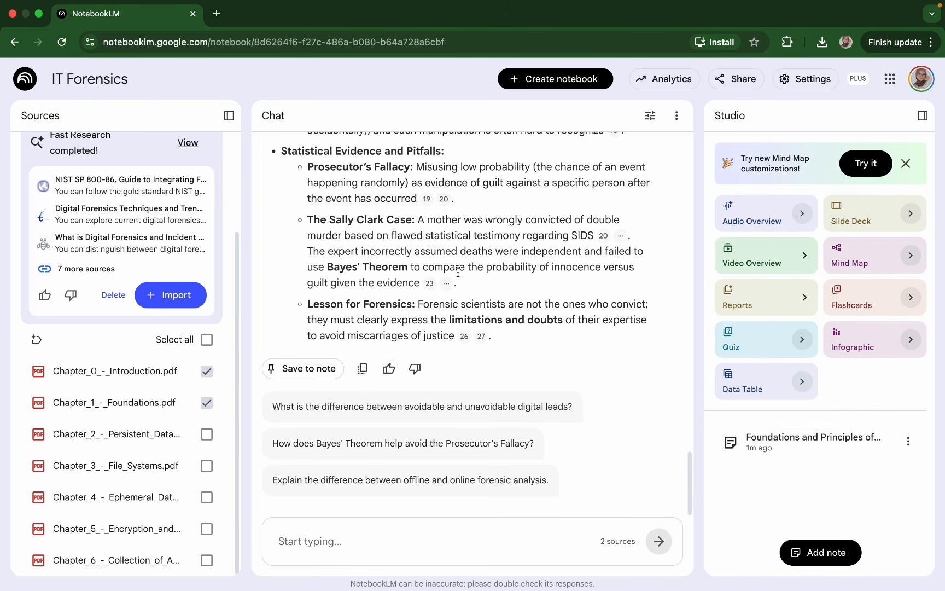
pyautogui.scroll(10, 459, 276)
pyautogui.scroll(-10, 458, 276)
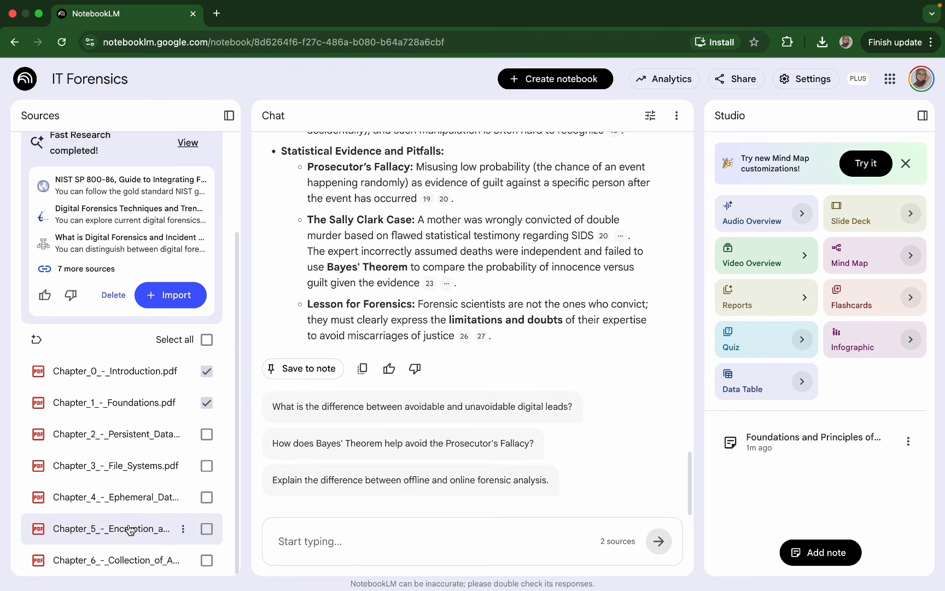
pyautogui.scroll(2, 130, 514)
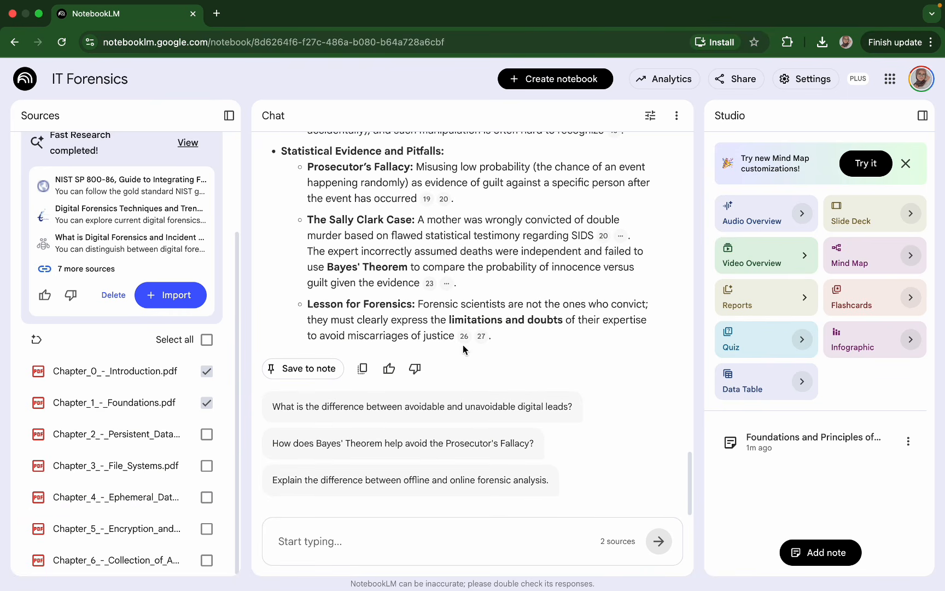
pyautogui.scroll(10, 463, 344)
pyautogui.scroll(-10, 463, 345)
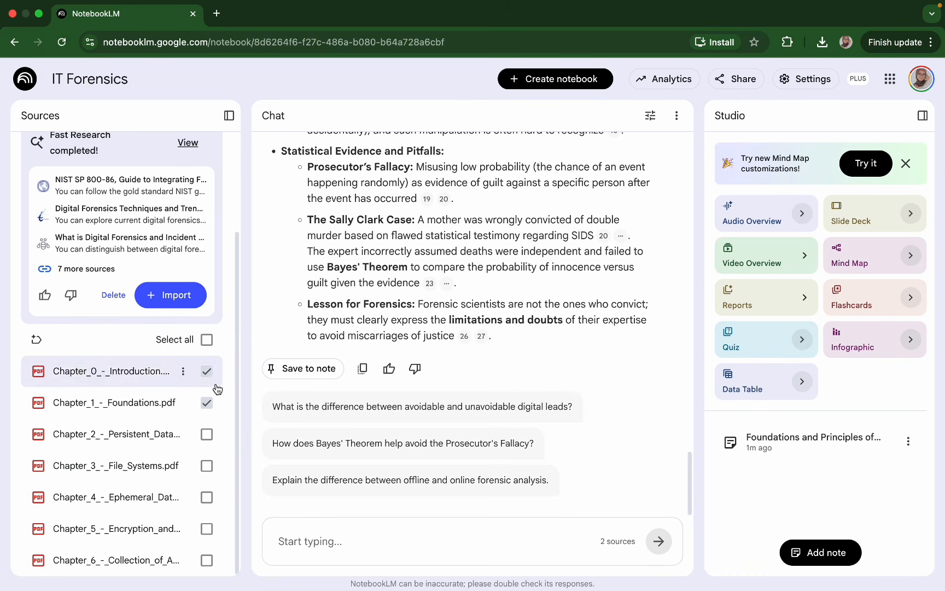
pyautogui.click(207, 403)
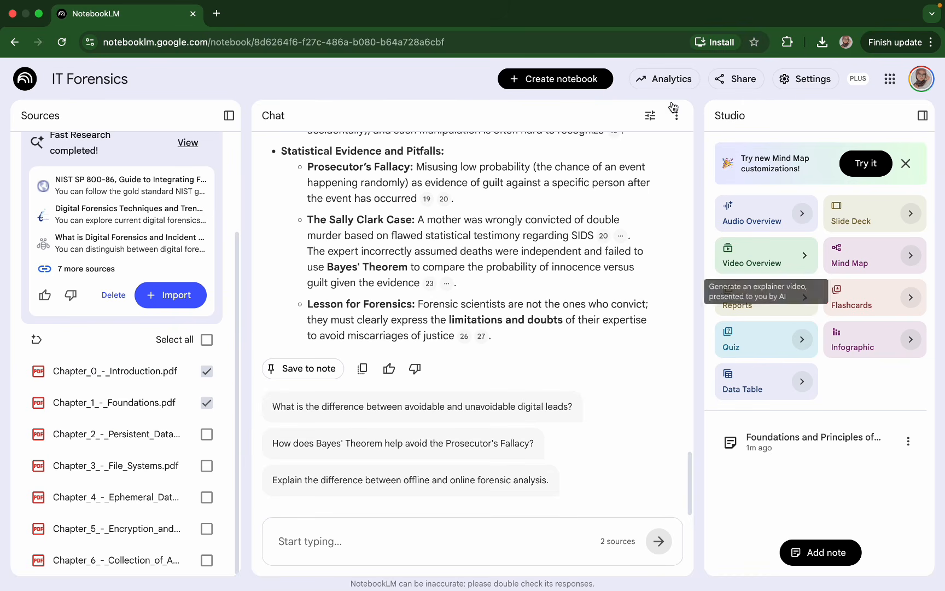
# Dismiss the Mind Map promotion and set up a customized Audio Overview in the Brief format, keeping English as the language
pyautogui.click(906, 166)
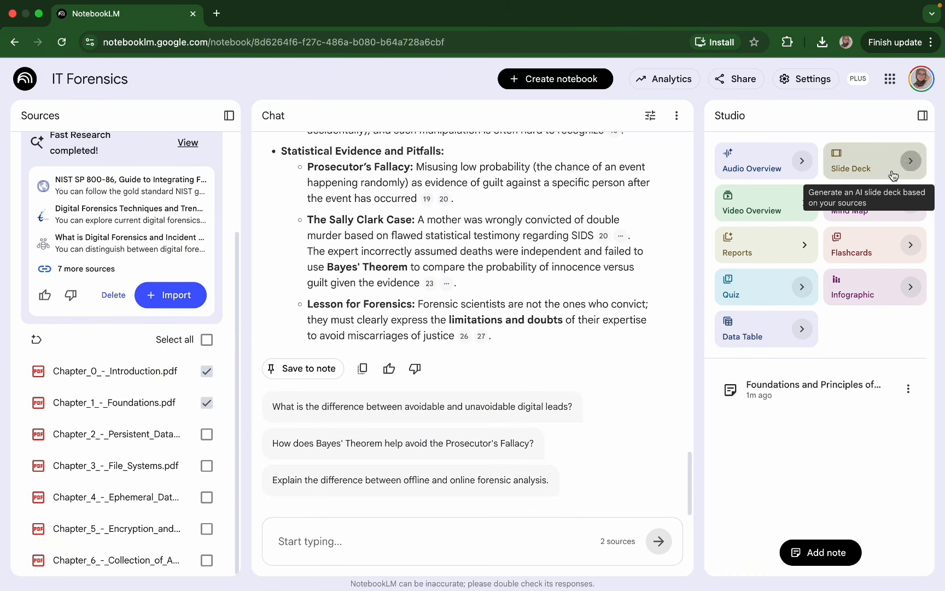
pyautogui.click(803, 162)
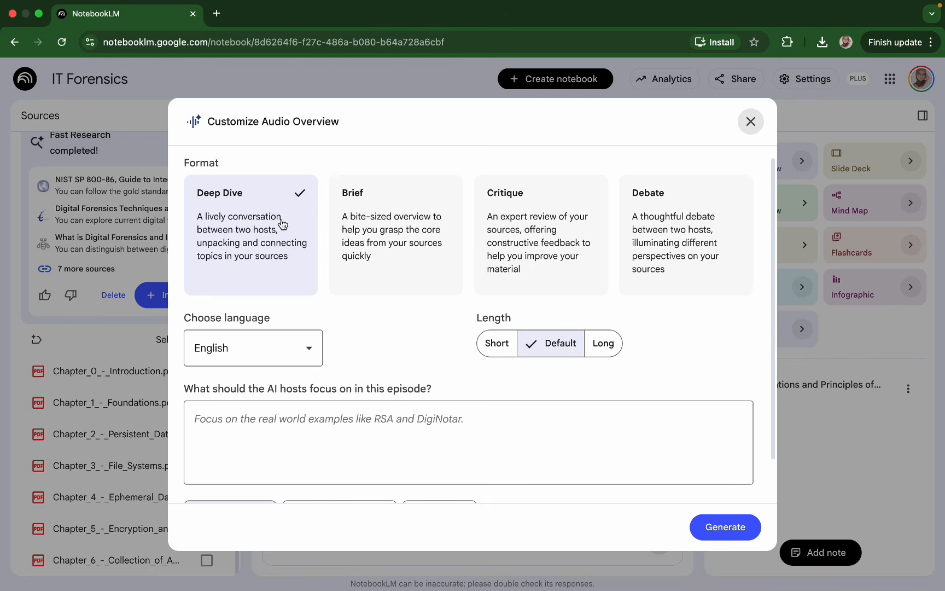
pyautogui.click(413, 219)
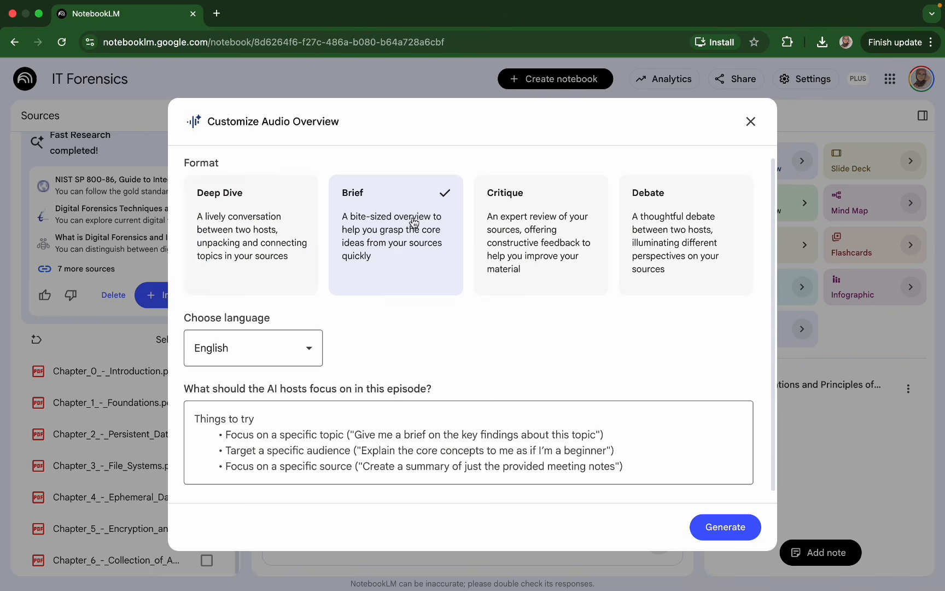
pyautogui.click(290, 353)
pyautogui.click(300, 350)
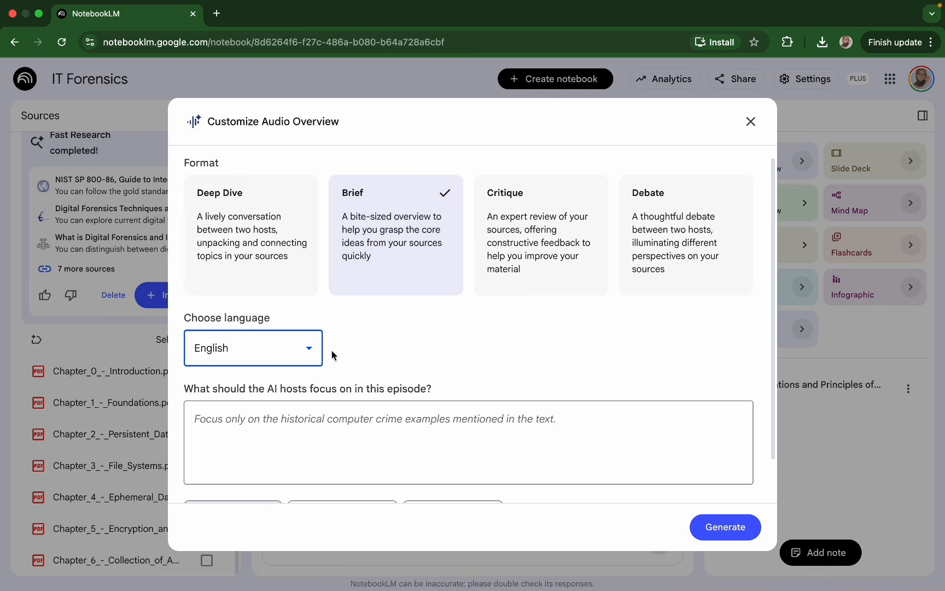
# Set the audio hosts' focus to "keep it short, very exam focused last minute style" and generate the Audio Overview
pyautogui.click(348, 420)
pyautogui.scroll(-2, 348, 418)
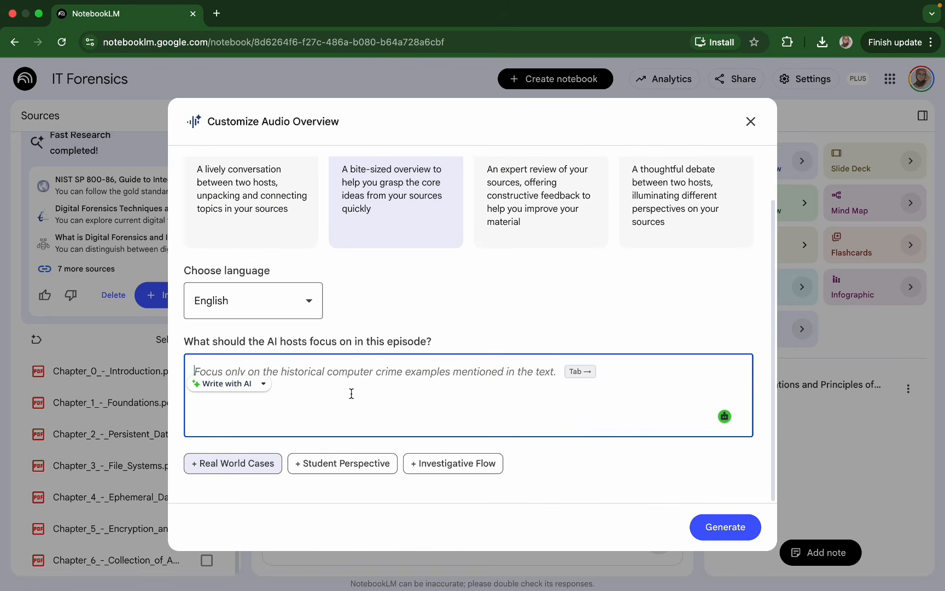
pyautogui.write('keep it sho')
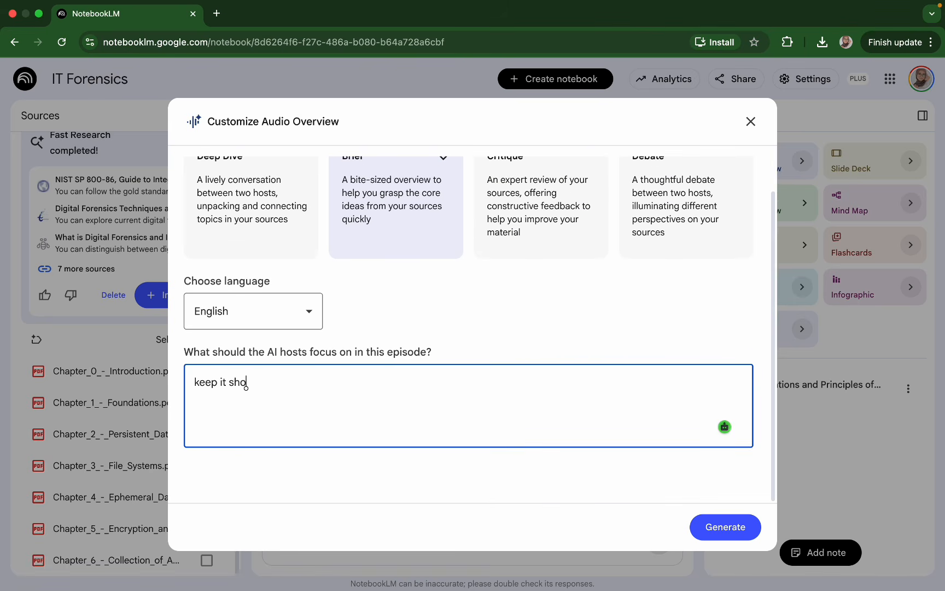
pyautogui.write('rt, ')
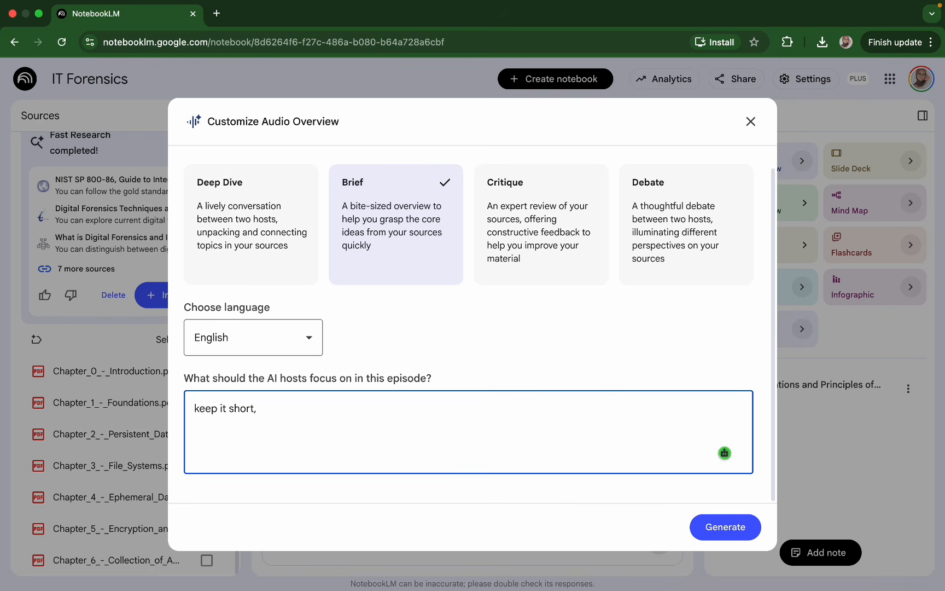
pyautogui.write('very exam focused')
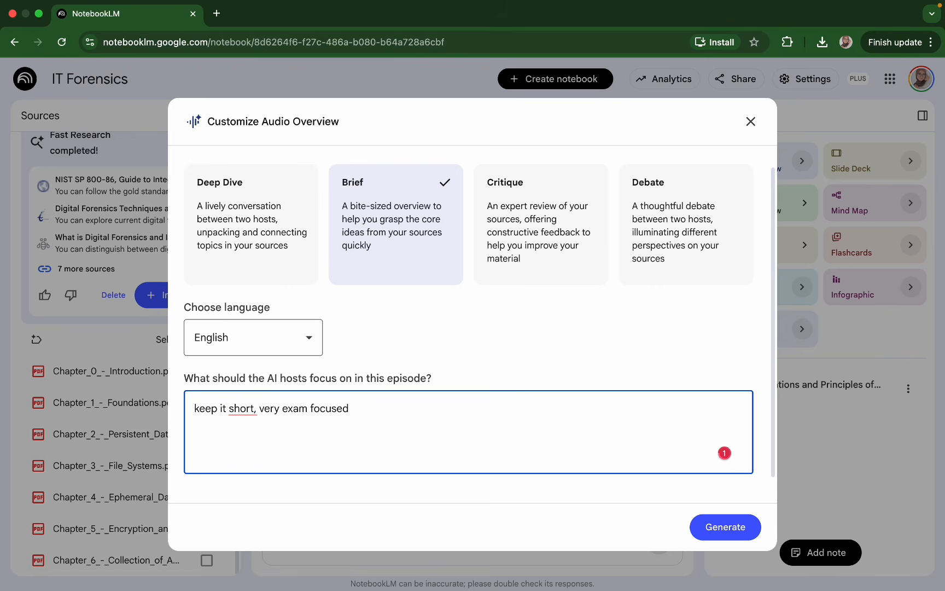
pyautogui.write(' last minute style')
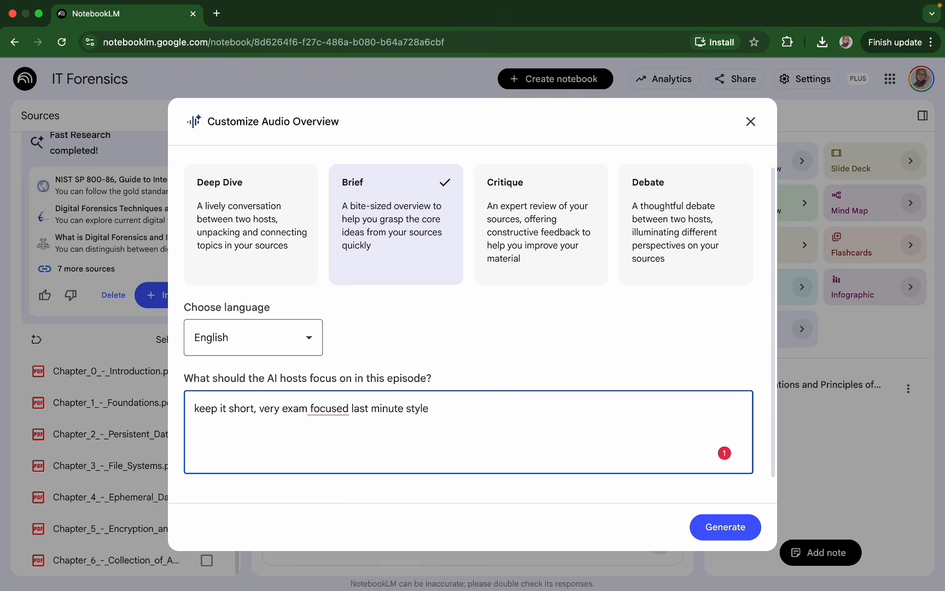
pyautogui.click(730, 531)
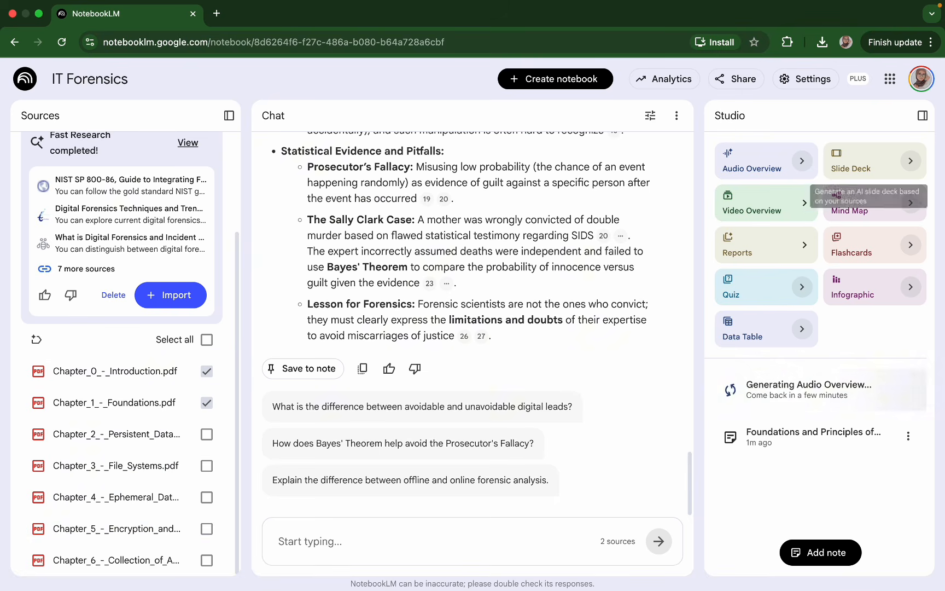
# Generate a Detailed Deck slide deck in English, default length, described as "Easy to understand beginner level slide deck"
pyautogui.click(916, 165)
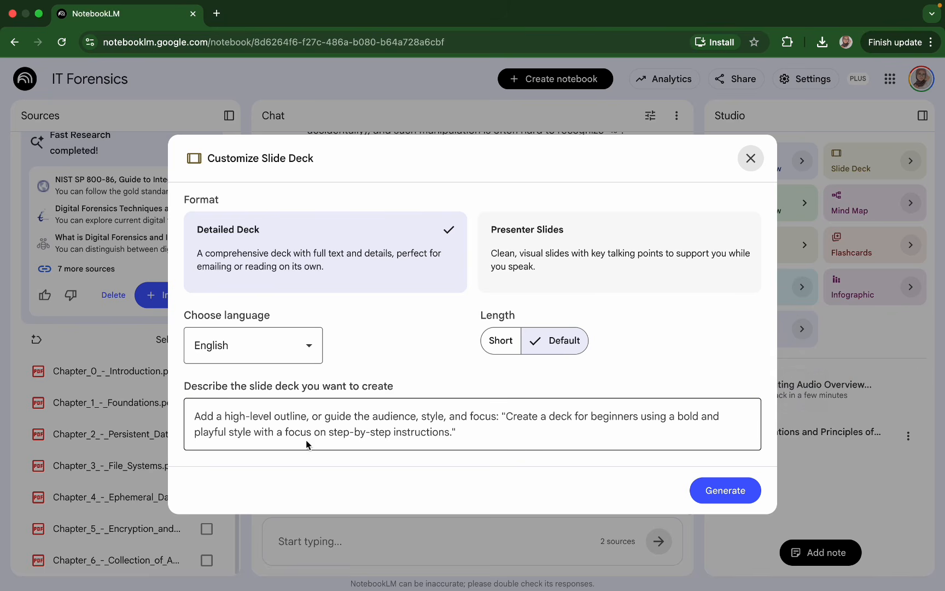
pyautogui.click(296, 423)
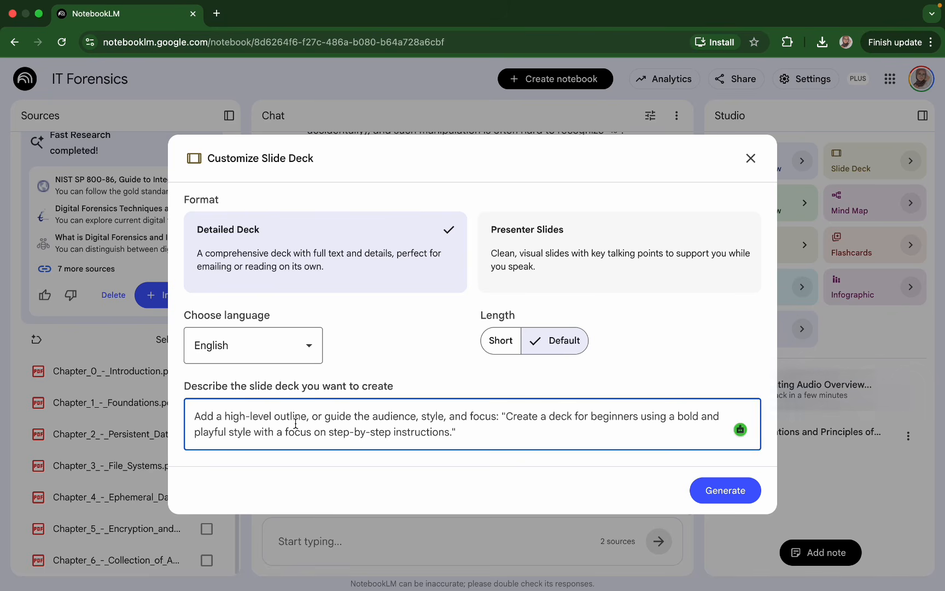
pyautogui.write('Easy ')
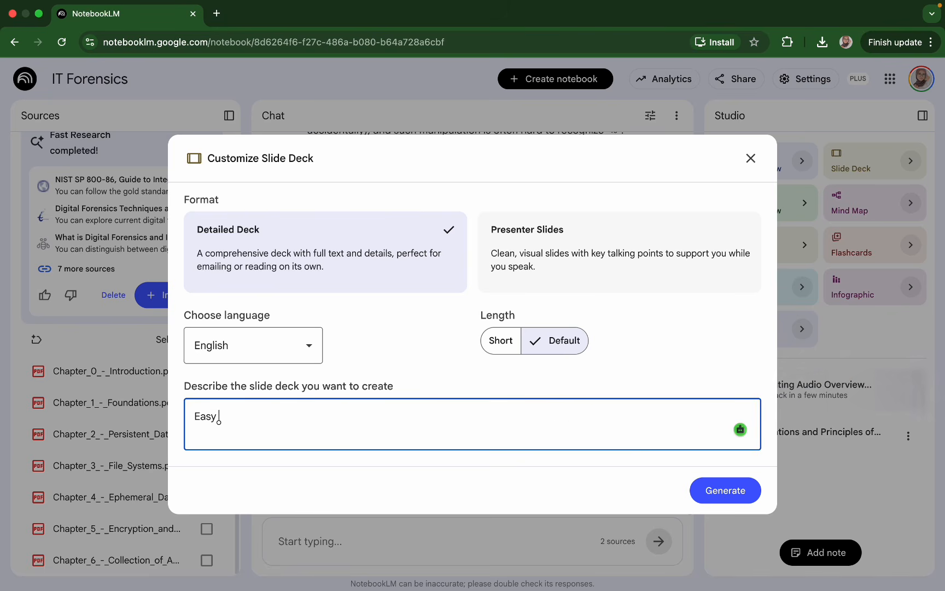
pyautogui.write('to understand be')
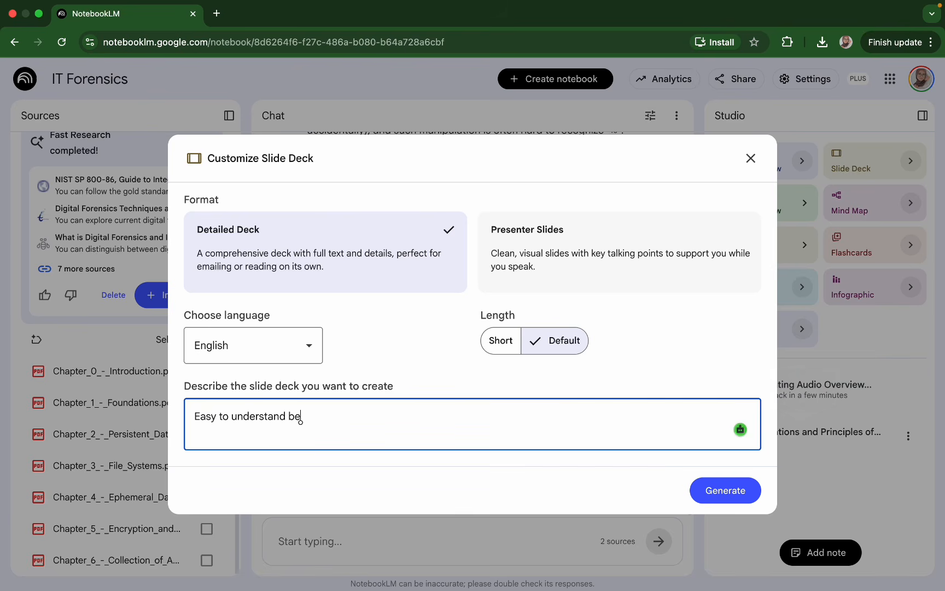
pyautogui.write('ginner level slide deck')
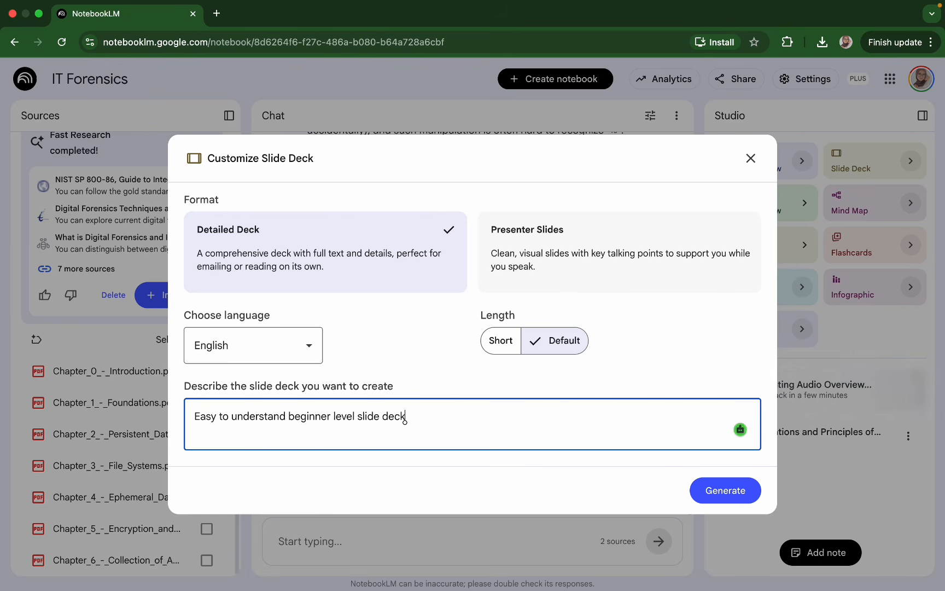
pyautogui.click(726, 496)
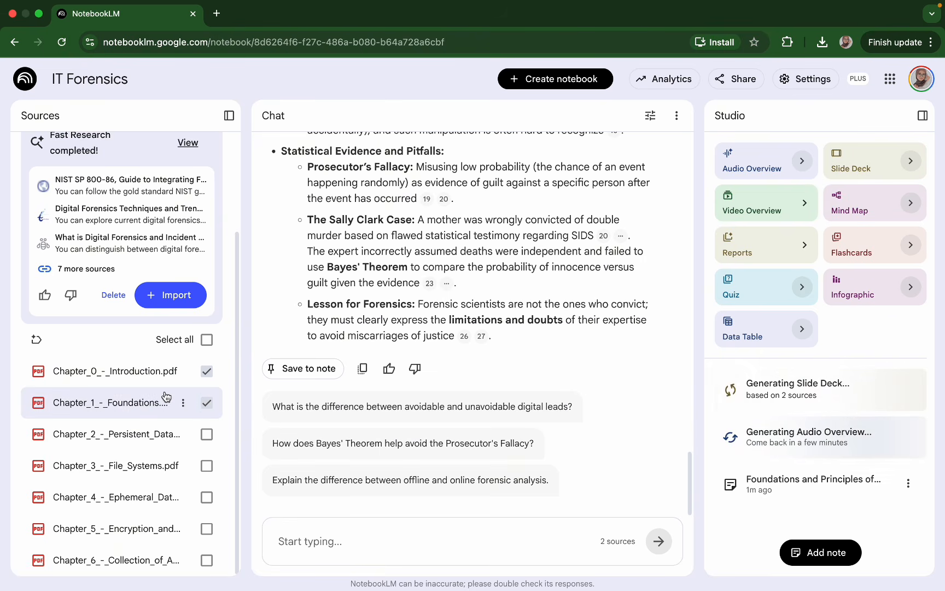
pyautogui.click(205, 341)
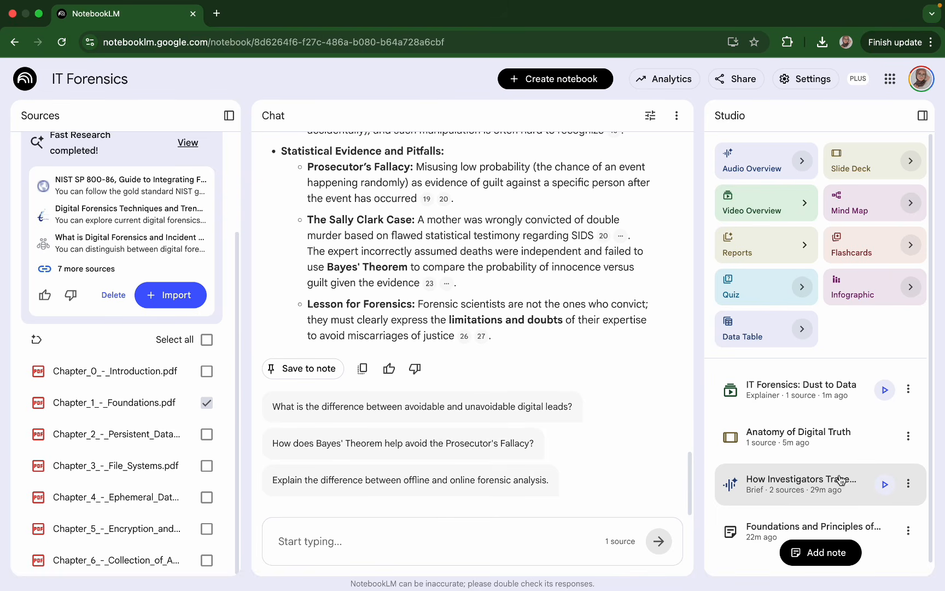
# Play the generated audio overview, and open the Anatomy of Digital Truth slide deck to look through its slides
pyautogui.click(884, 485)
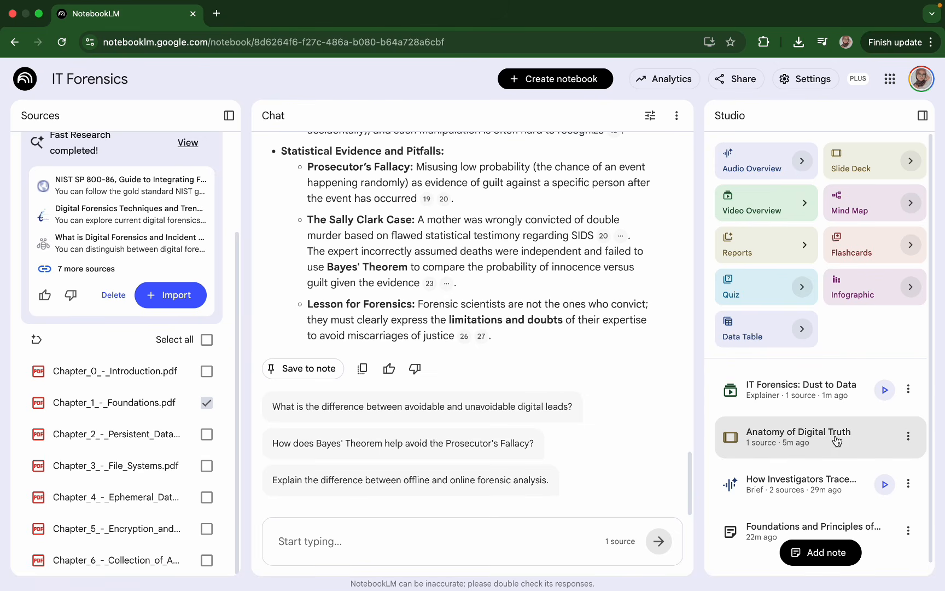
pyautogui.click(812, 440)
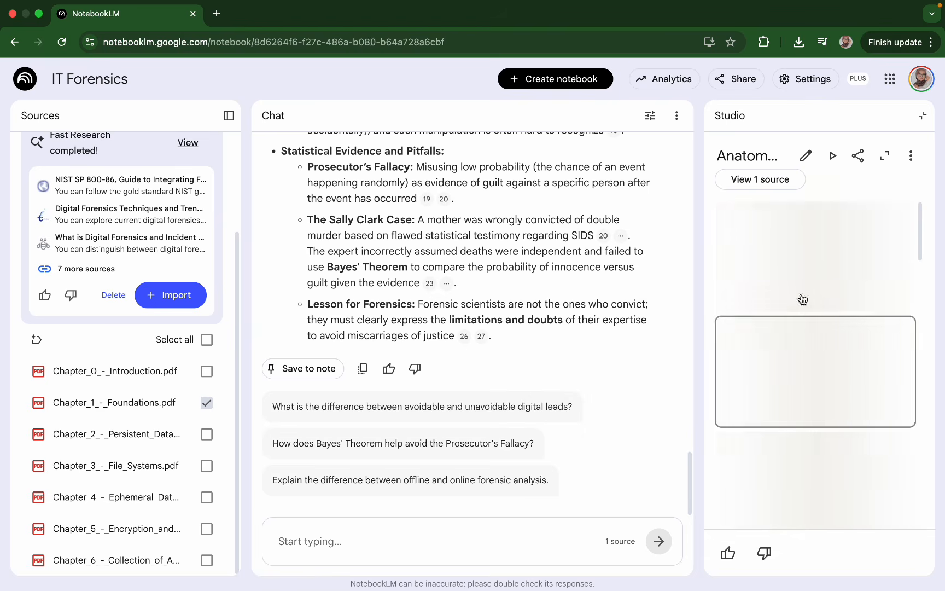
pyautogui.scroll(-15, 837, 318)
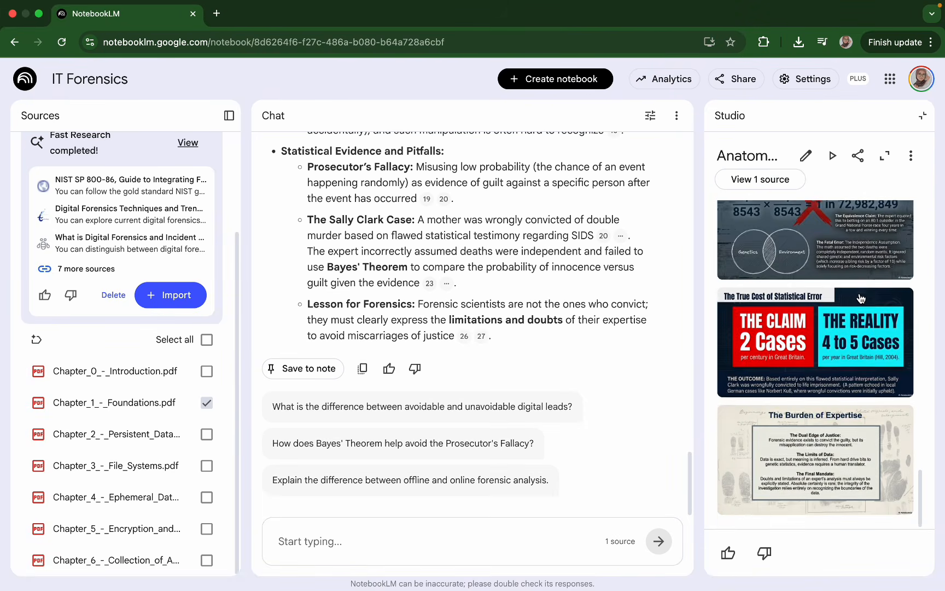
# Run the Anatomy of Digital Truth deck as a full-screen slideshow, page through to The Burden of Expertise slide, and exit
pyautogui.scroll(15, 860, 298)
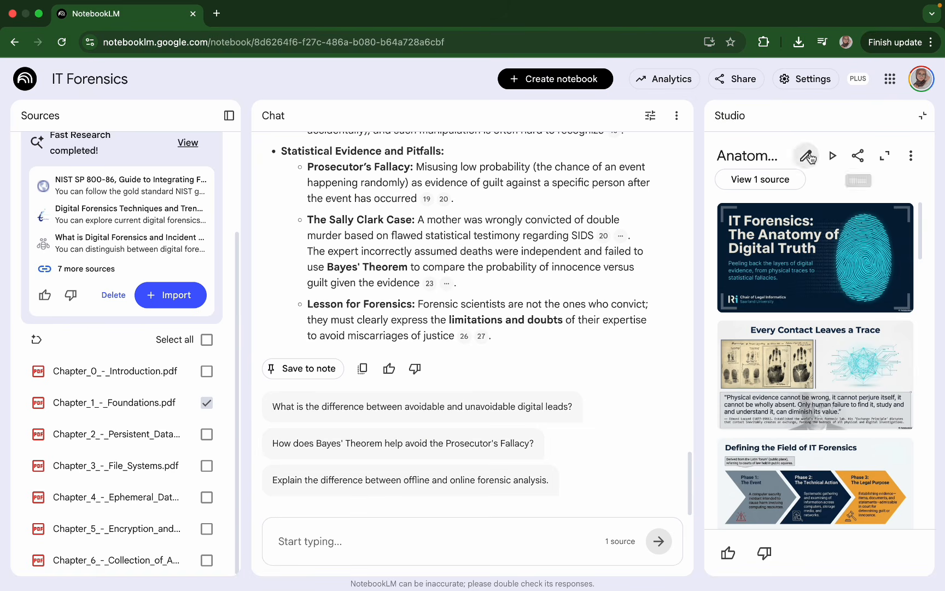
pyautogui.click(729, 124)
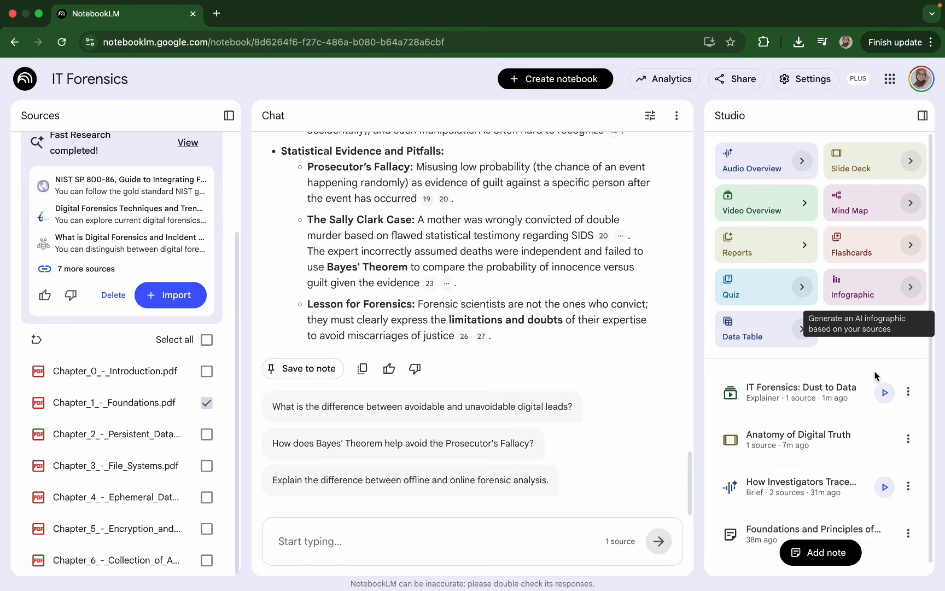
pyautogui.click(908, 438)
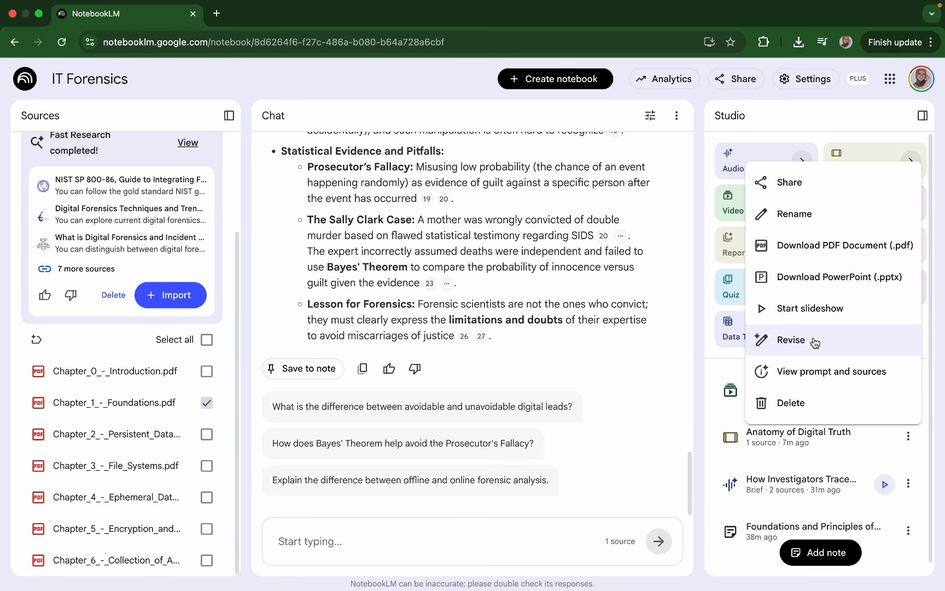
pyautogui.click(814, 316)
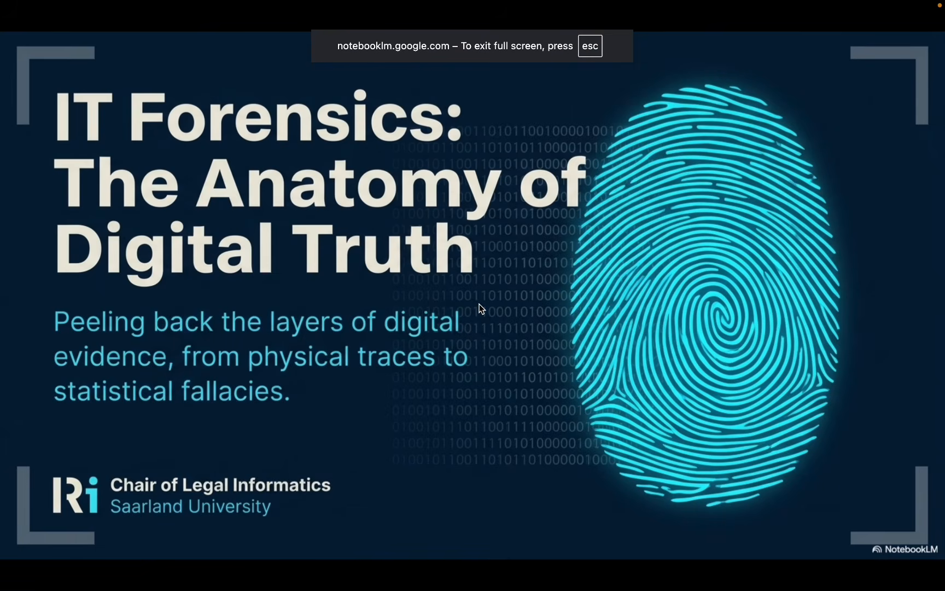
pyautogui.press('Right')
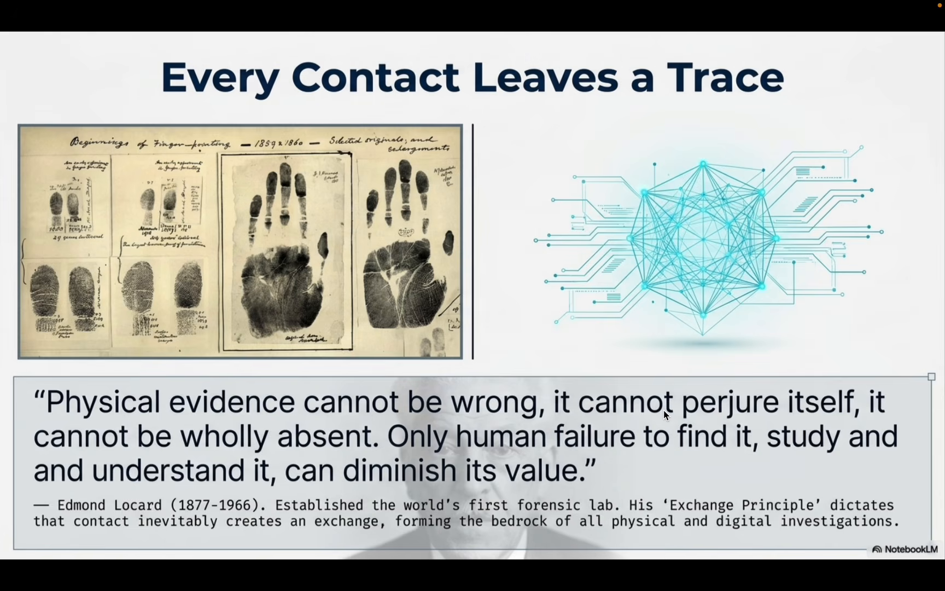
pyautogui.press('Right')
pyautogui.press('Right')
pyautogui.press('Right')
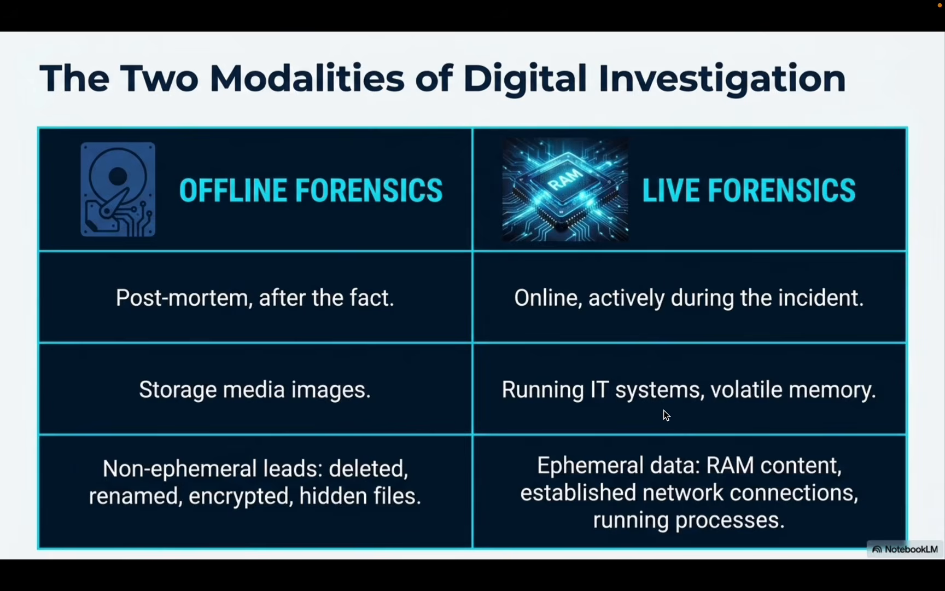
pyautogui.press('Right')
pyautogui.press('Right')
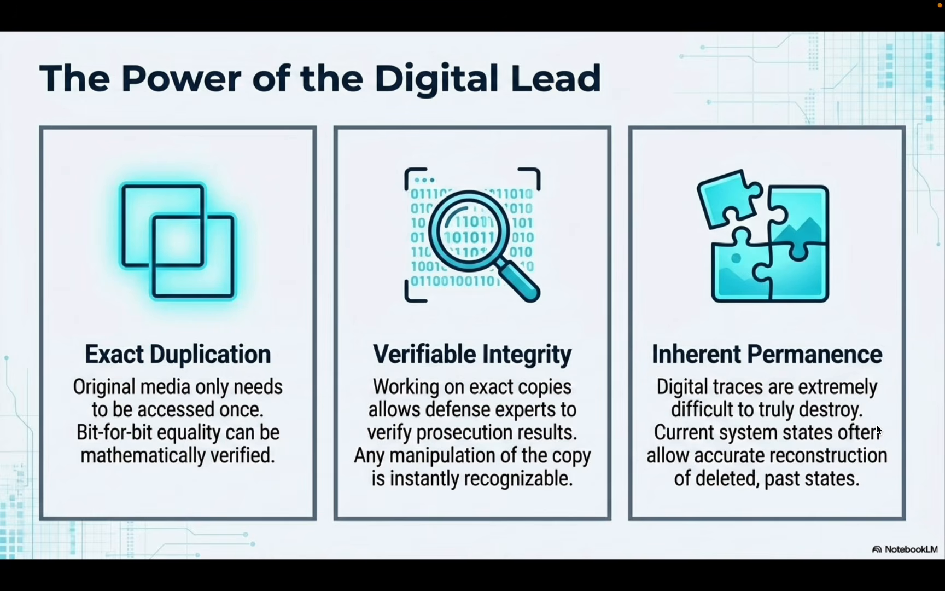
pyautogui.press('Right')
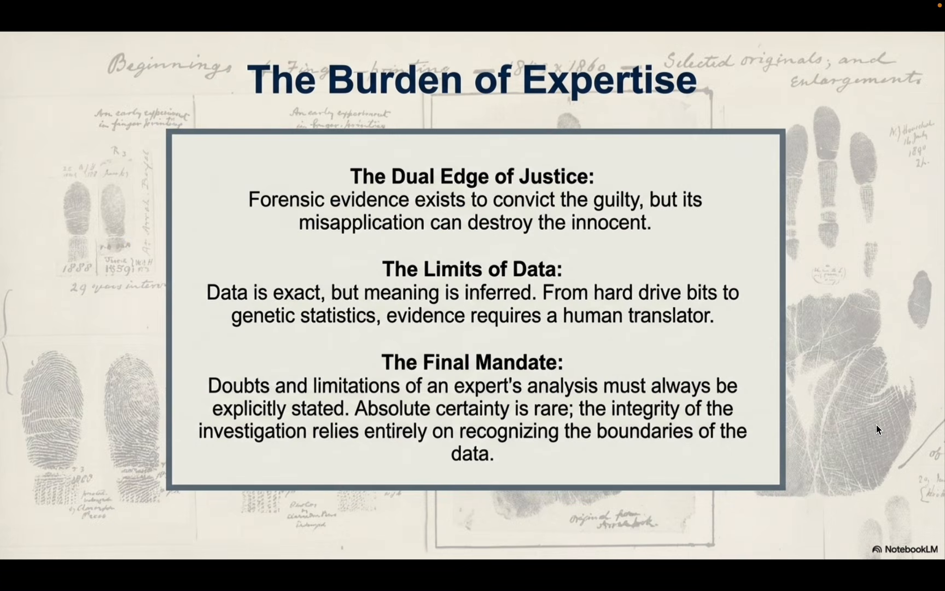
pyautogui.press('Escape')
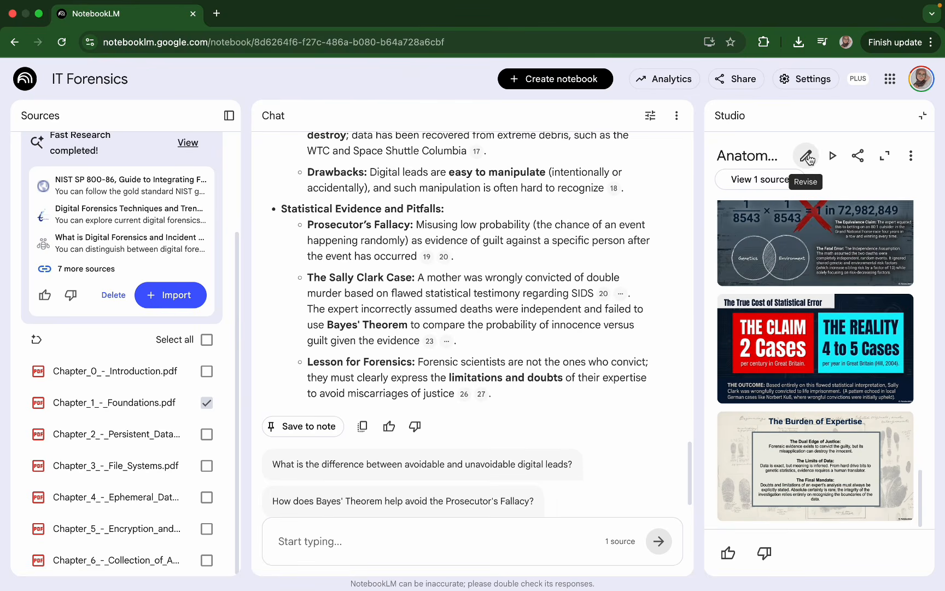
# Check the download options for the open slide deck and return to the Studio overview
pyautogui.click(912, 156)
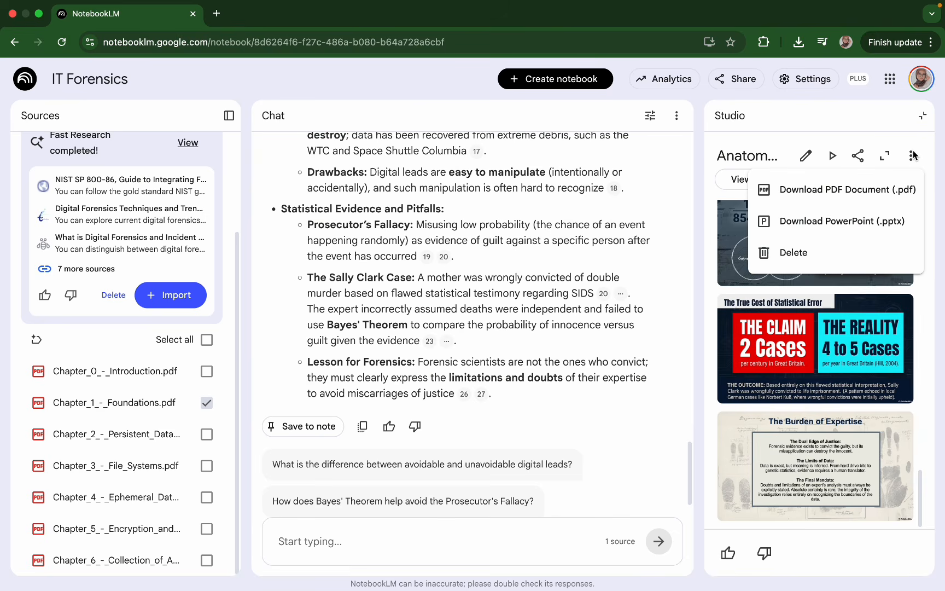
pyautogui.click(923, 118)
pyautogui.click(923, 116)
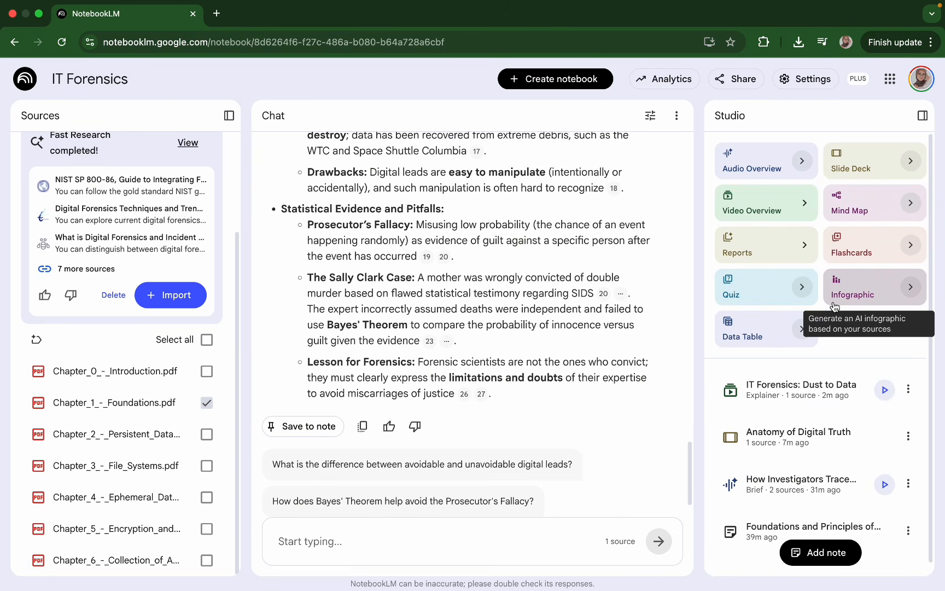
# Open the Video Overview customization and browse the available visual styles from Auto-select through Paper-craft
pyautogui.click(806, 203)
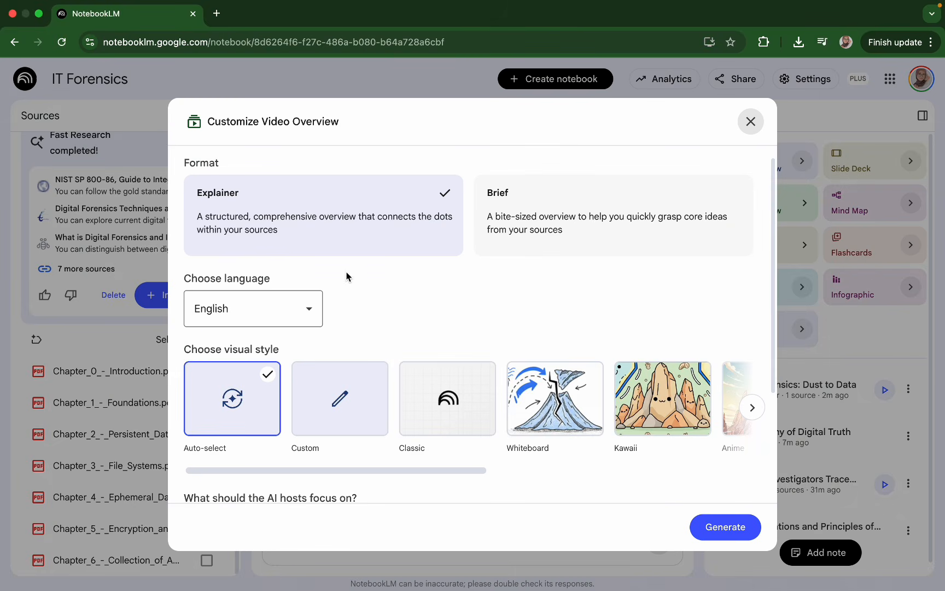
pyautogui.hscroll(2, 577, 399)
pyautogui.hscroll(-2, 577, 399)
pyautogui.hscroll(1, 430, 388)
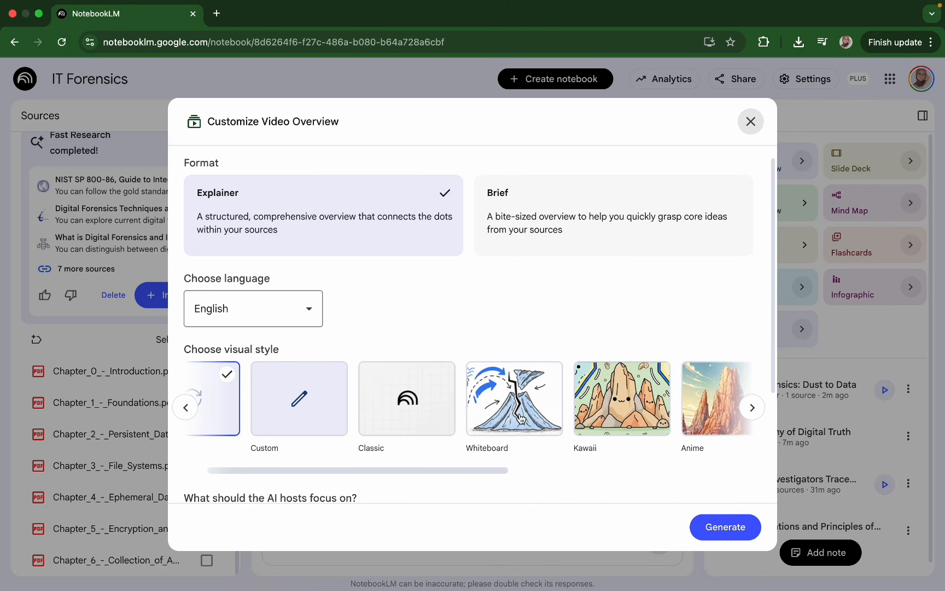
pyautogui.hscroll(2, 521, 418)
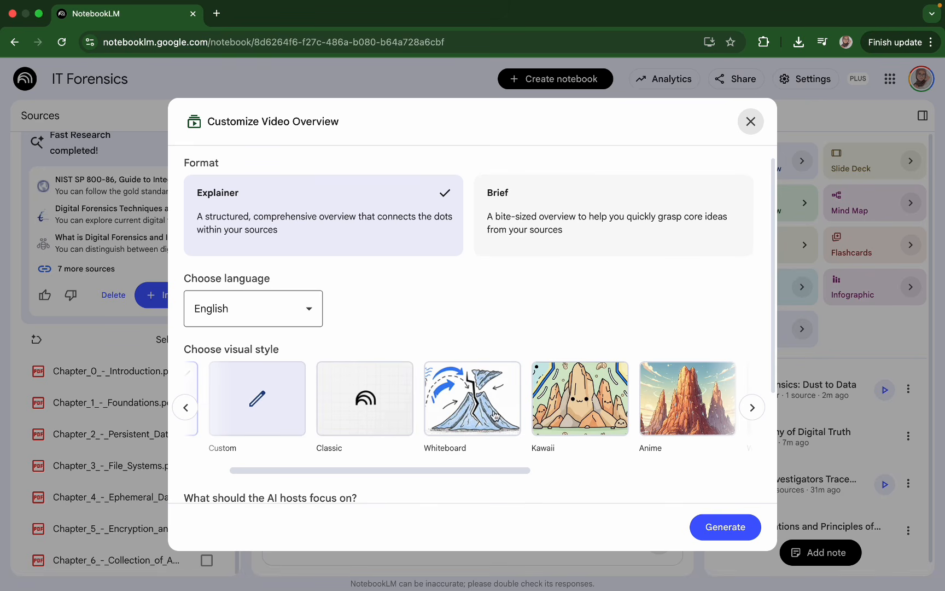
pyautogui.hscroll(3, 528, 414)
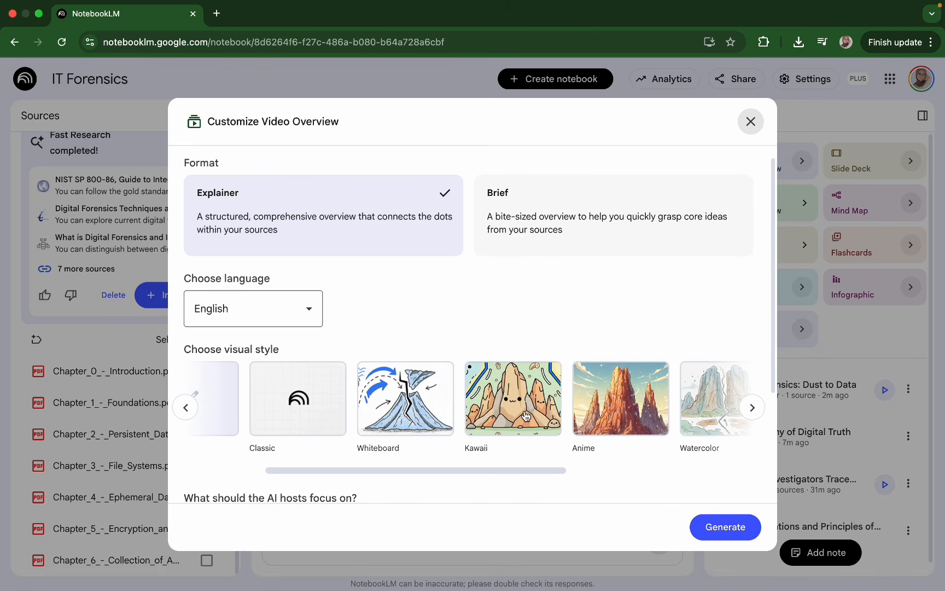
pyautogui.hscroll(6, 621, 418)
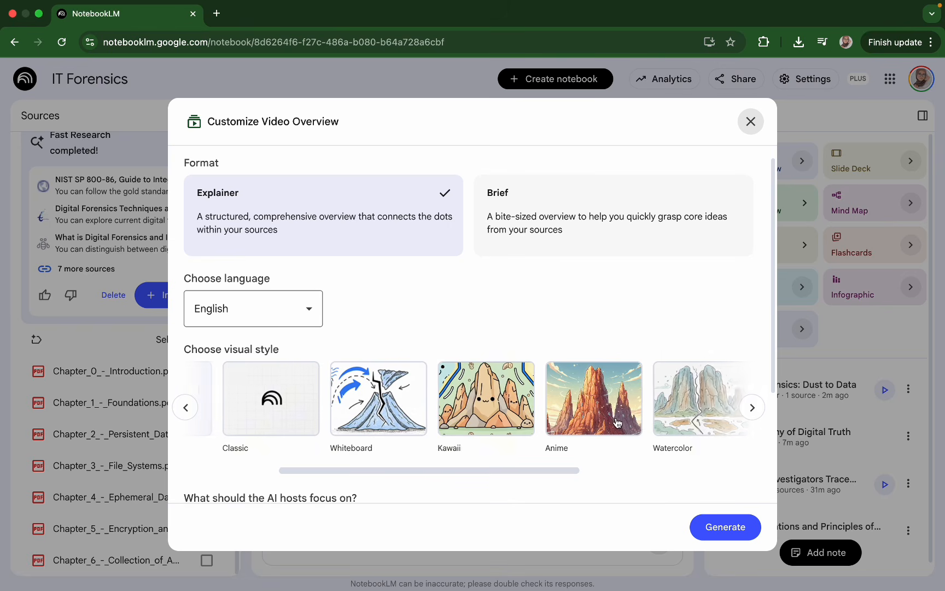
pyautogui.hscroll(5, 701, 424)
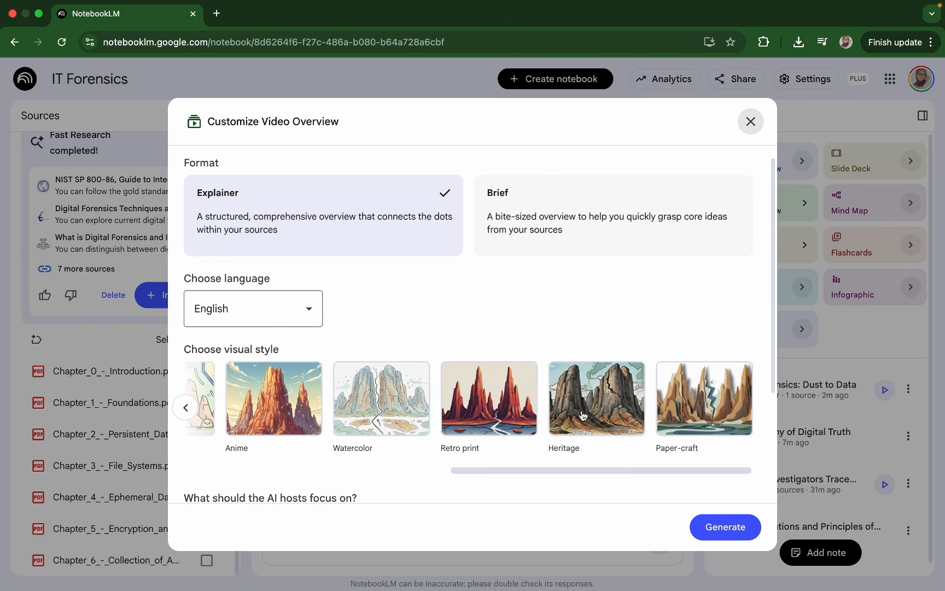
pyautogui.hscroll(-12, 500, 386)
# Generate an Explainer Video Overview in English with the Auto-select visual style, leaving the hosts' focus blank
pyautogui.scroll(-3, 500, 382)
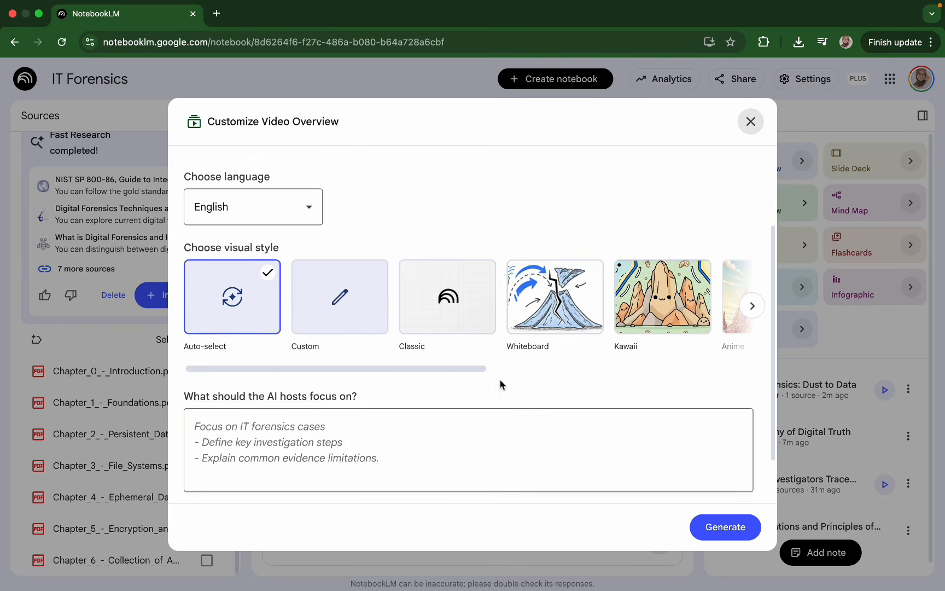
pyautogui.click(296, 432)
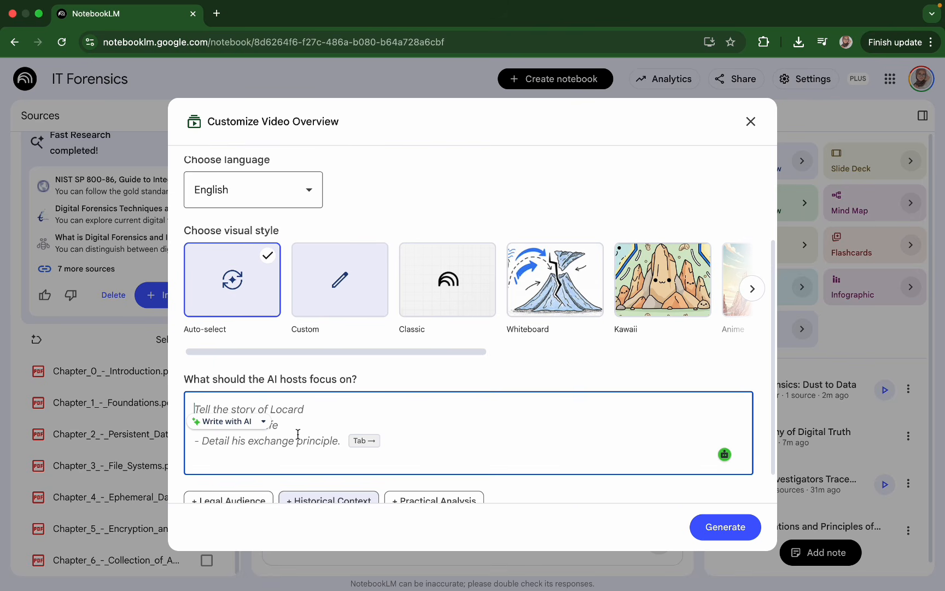
pyautogui.scroll(-1, 298, 434)
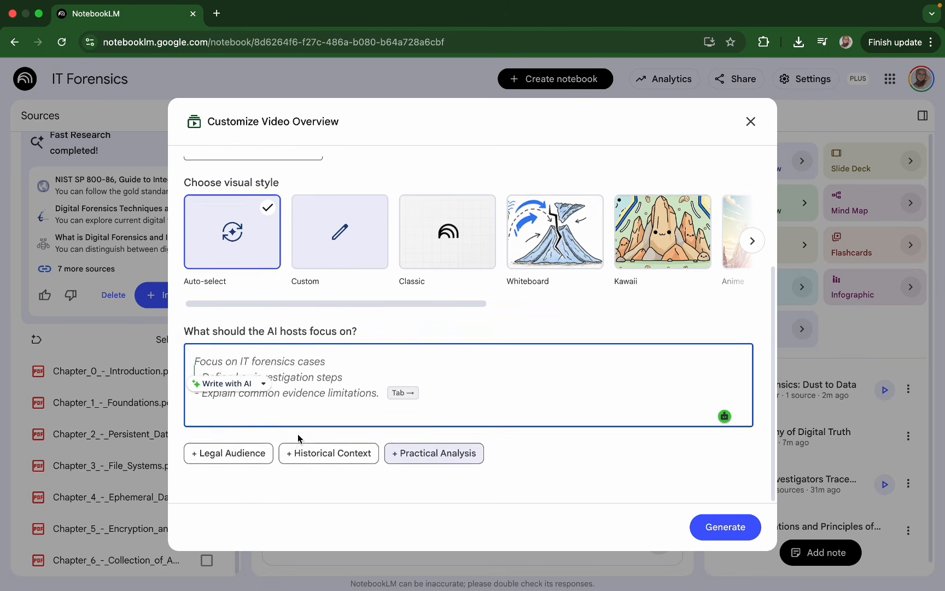
pyautogui.scroll(3, 298, 434)
pyautogui.scroll(-1, 407, 472)
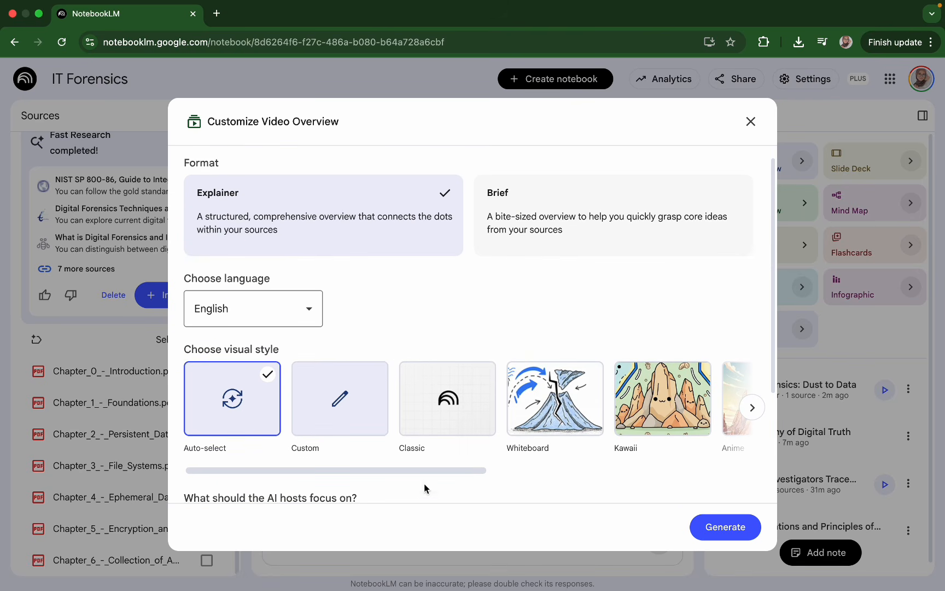
pyautogui.scroll(-3, 481, 458)
pyautogui.scroll(3, 431, 350)
pyautogui.click(723, 527)
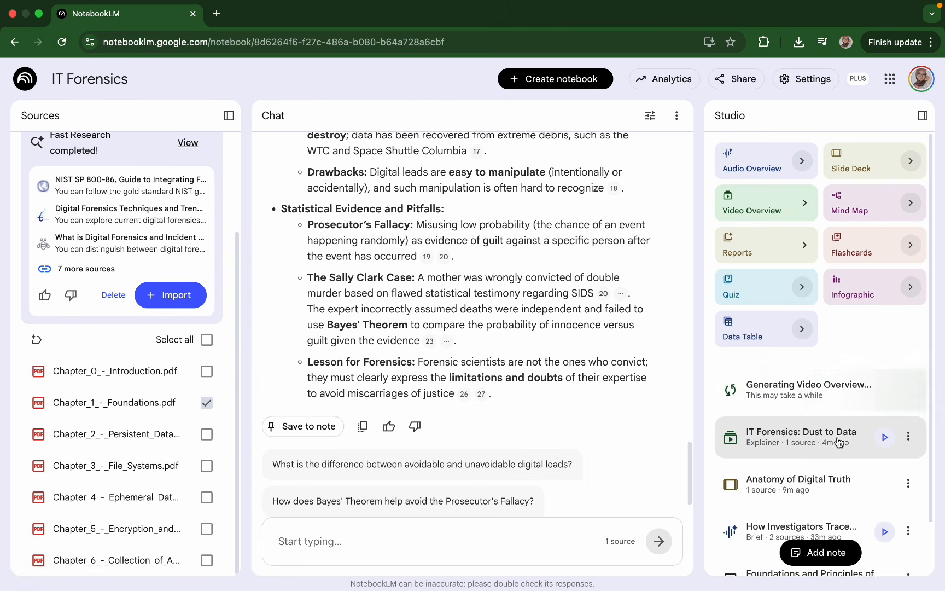
# Open the IT Forensics: Dust to Data video overview and play it in full screen
pyautogui.click(911, 437)
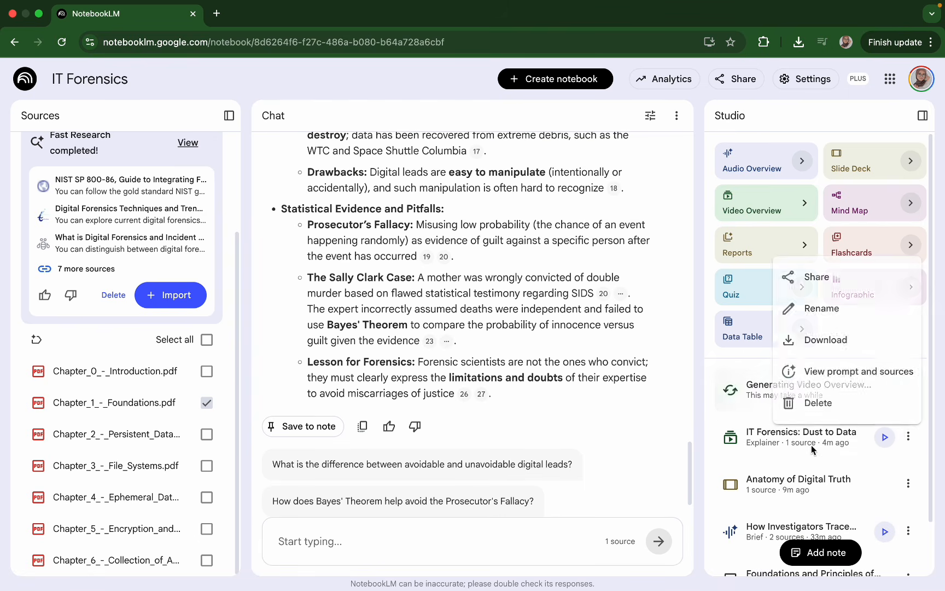
pyautogui.click(782, 437)
pyautogui.click(783, 437)
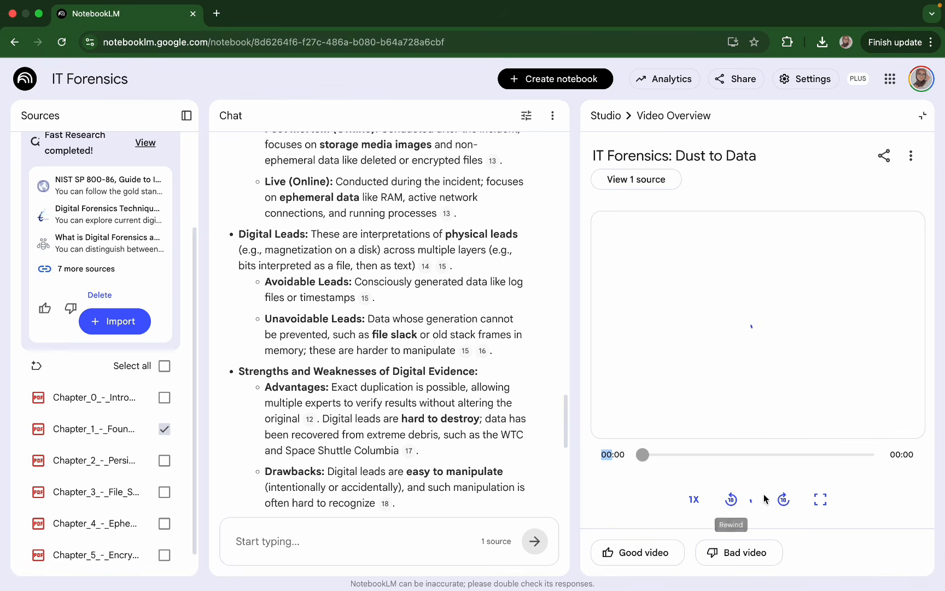
pyautogui.click(821, 499)
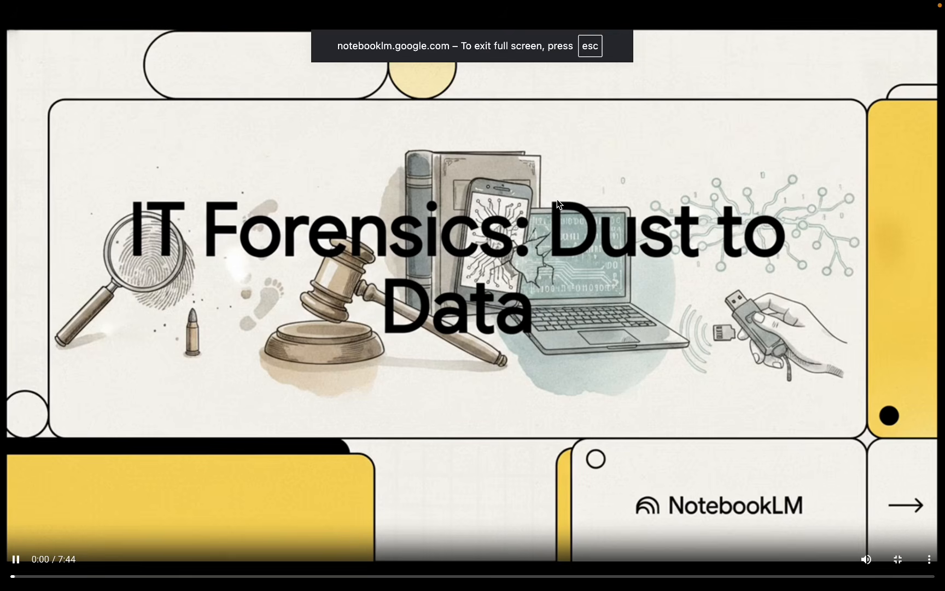
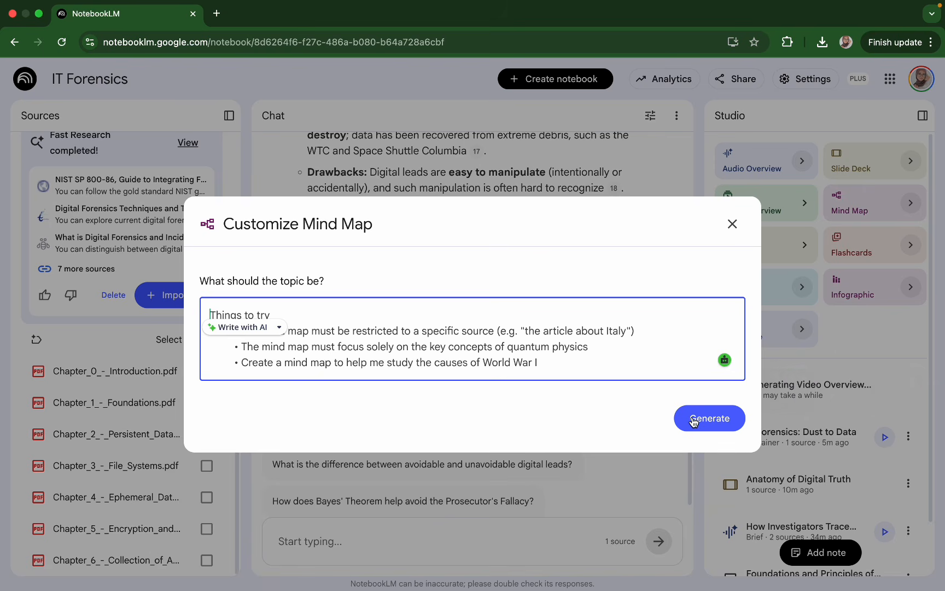
# Generate a mind map from the selected source without a custom topic, and open the finished map in expanded view
pyautogui.click(693, 419)
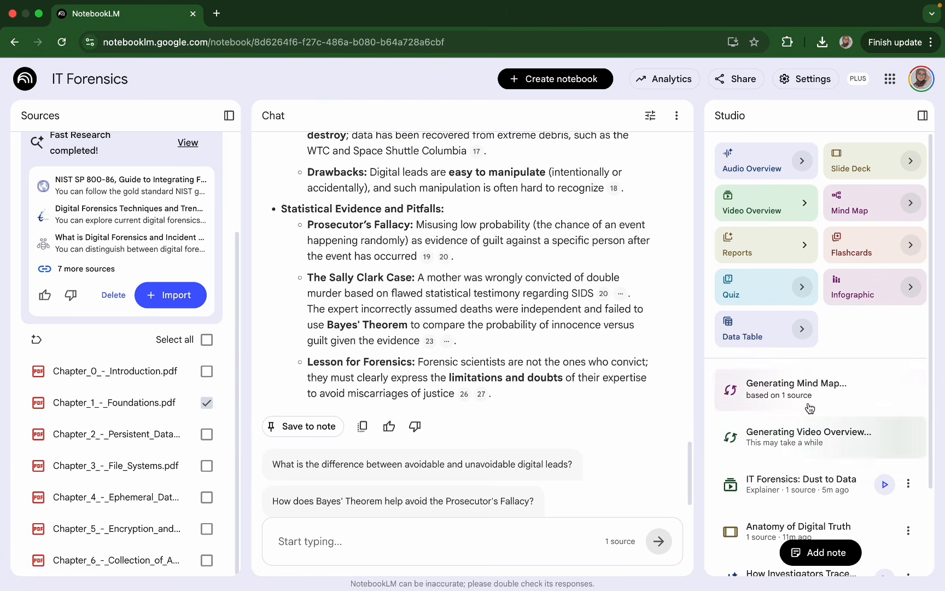
pyautogui.click(909, 436)
pyautogui.click(783, 433)
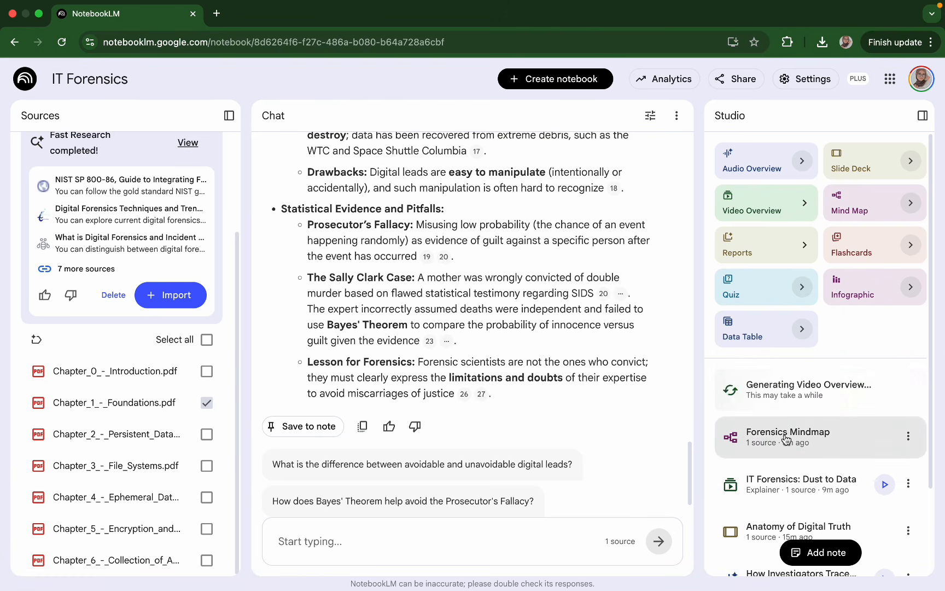
pyautogui.click(783, 434)
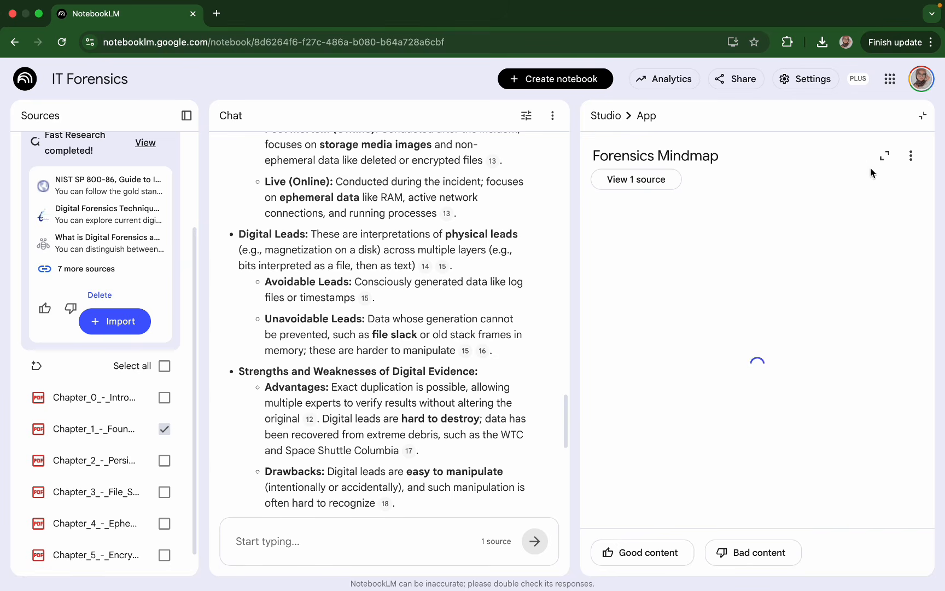
pyautogui.click(883, 156)
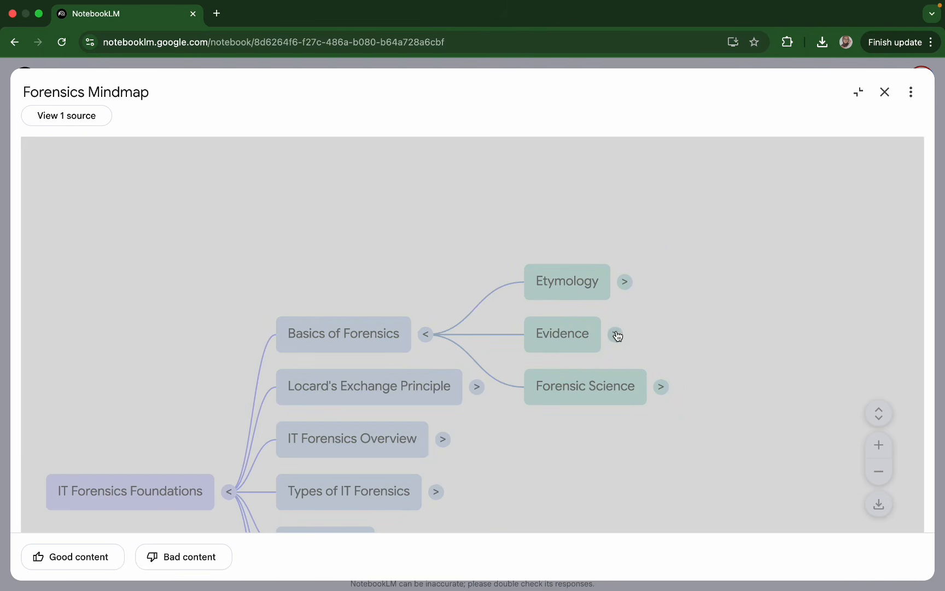
# Explore the mind map by expanding the Evidence, Etymology, Digital Leads and Interpretation Levels branches
pyautogui.click(617, 326)
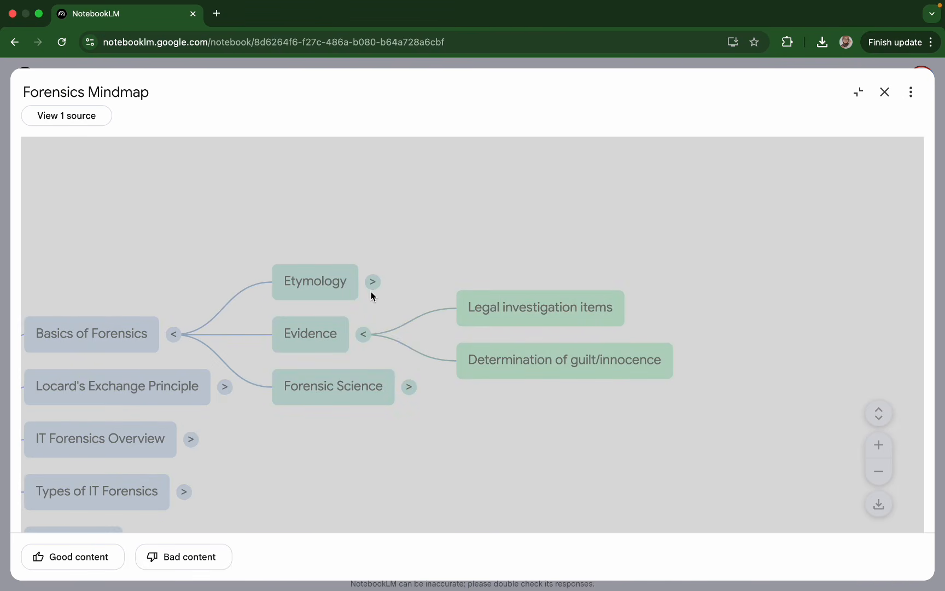
pyautogui.click(373, 283)
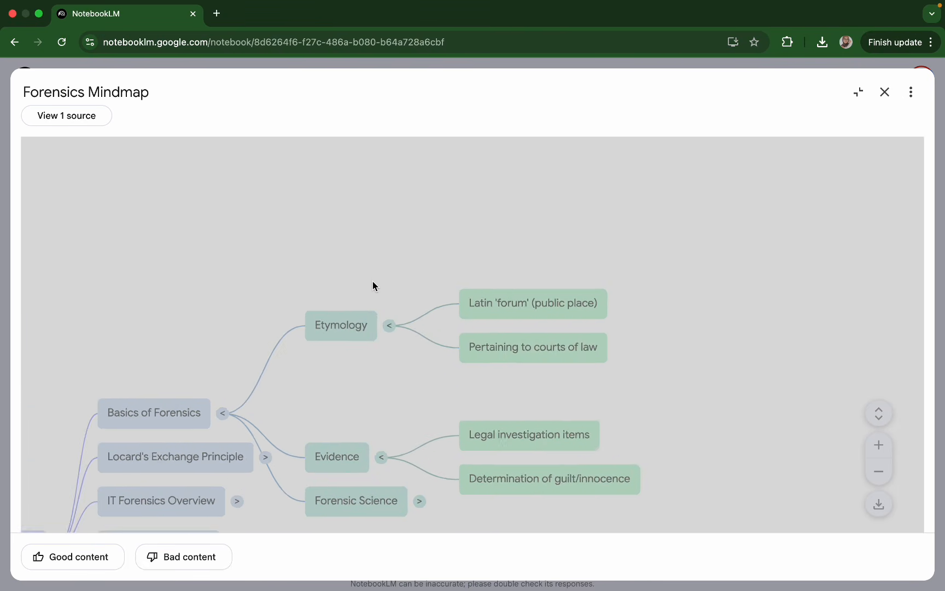
pyautogui.moveTo(293, 399); pyautogui.dragTo(351, 157)
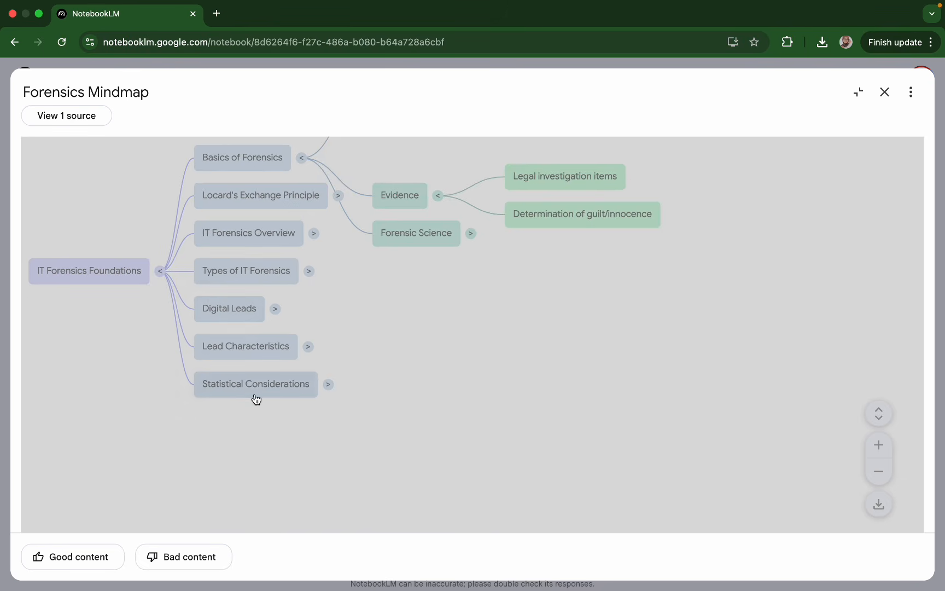
pyautogui.click(275, 309)
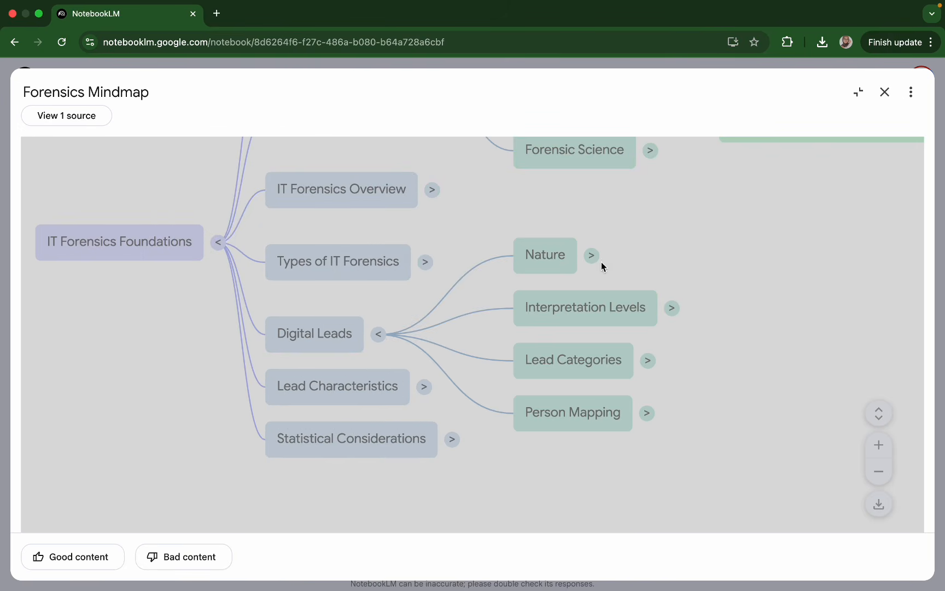
pyautogui.click(673, 309)
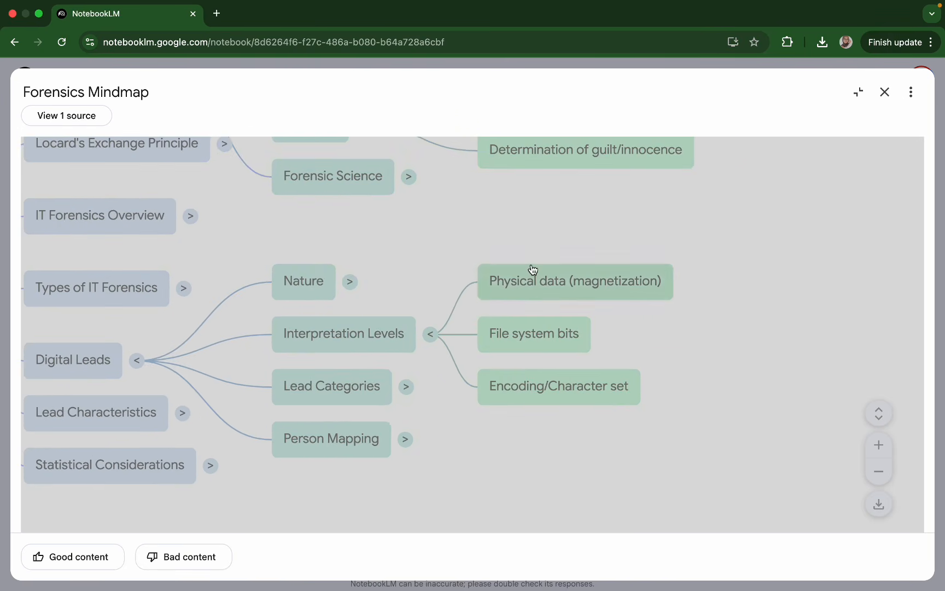
# Ask the chat about the mind map's Physical data (magnetization) node, view the whole map, and return to the Studio overview
pyautogui.click(535, 281)
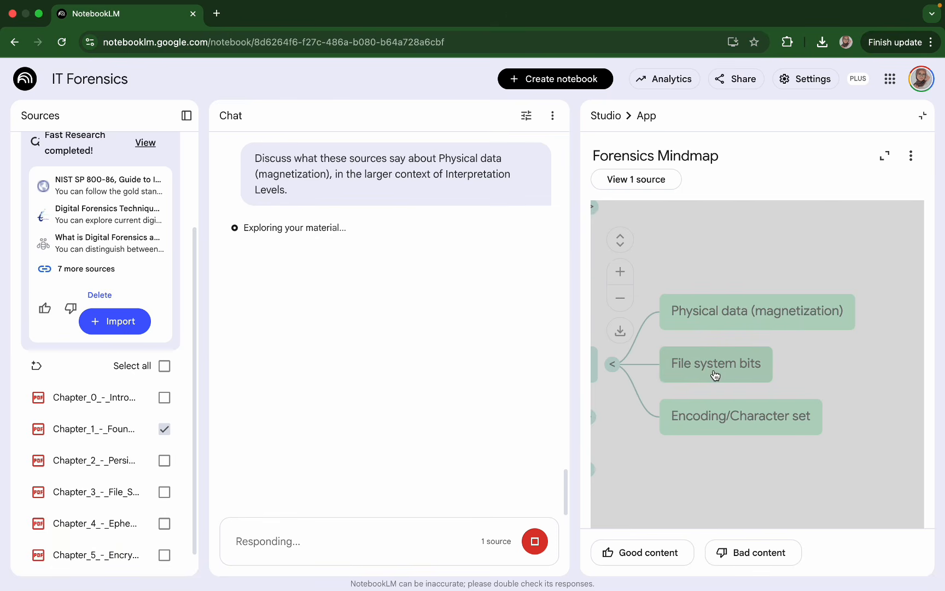
pyautogui.scroll(-10, 654, 352)
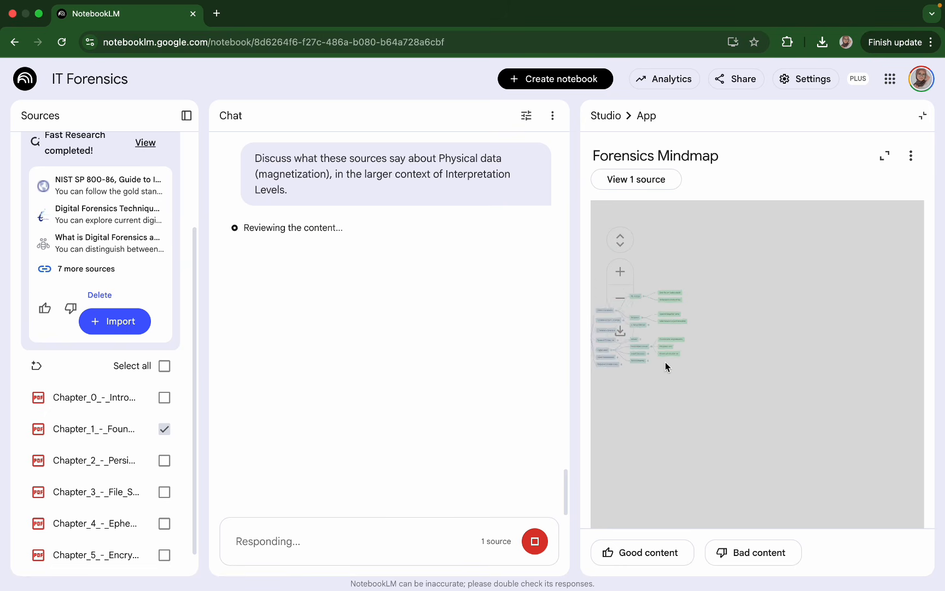
pyautogui.moveTo(659, 353); pyautogui.dragTo(800, 380)
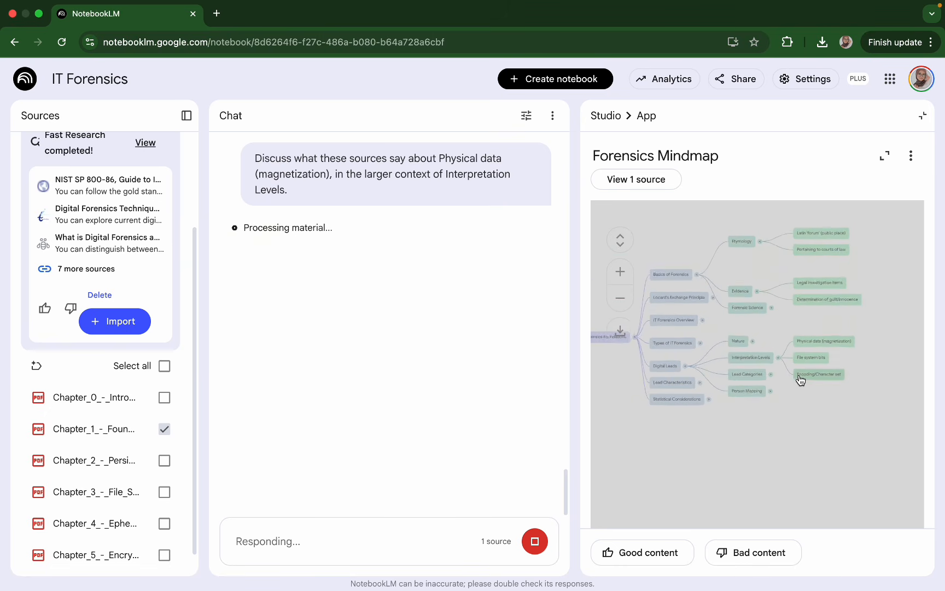
pyautogui.click(801, 379)
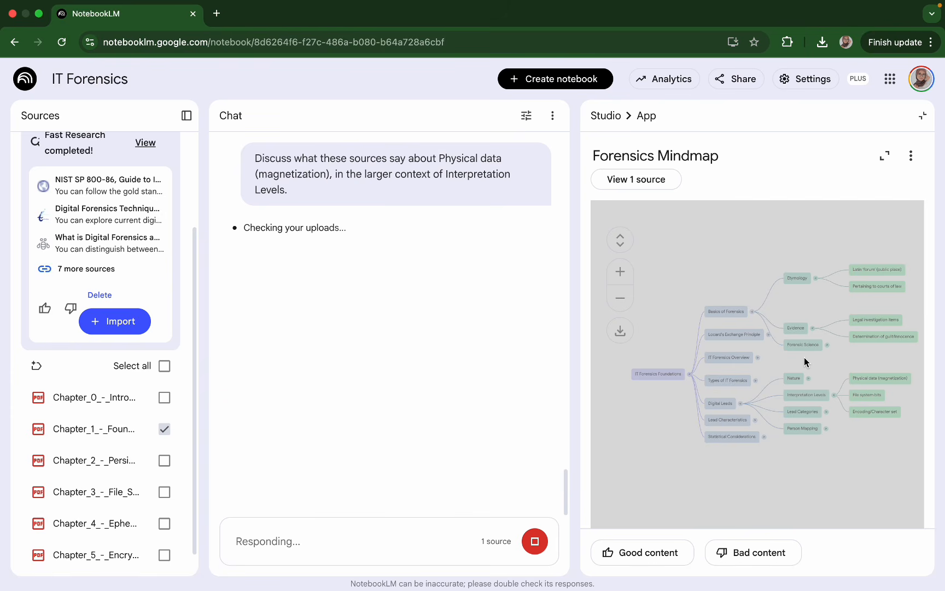
pyautogui.click(606, 116)
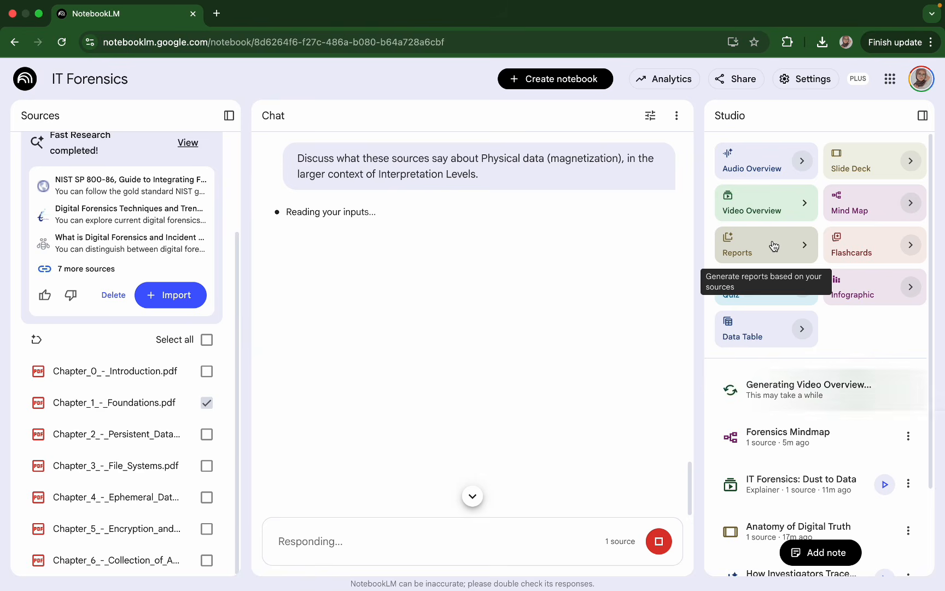
# Generate a custom report in English with the description "Create a study guide report"
pyautogui.click(774, 246)
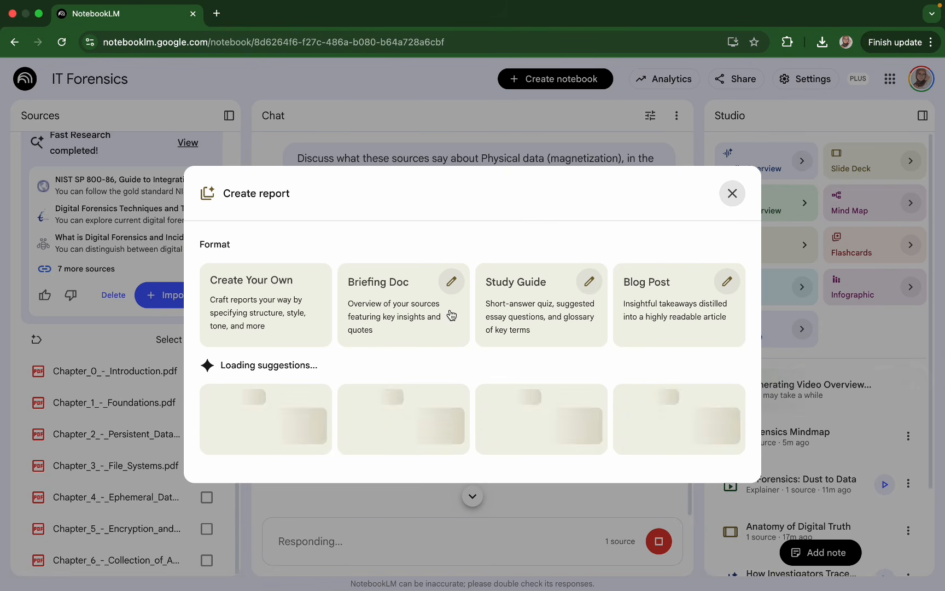
pyautogui.click(290, 290)
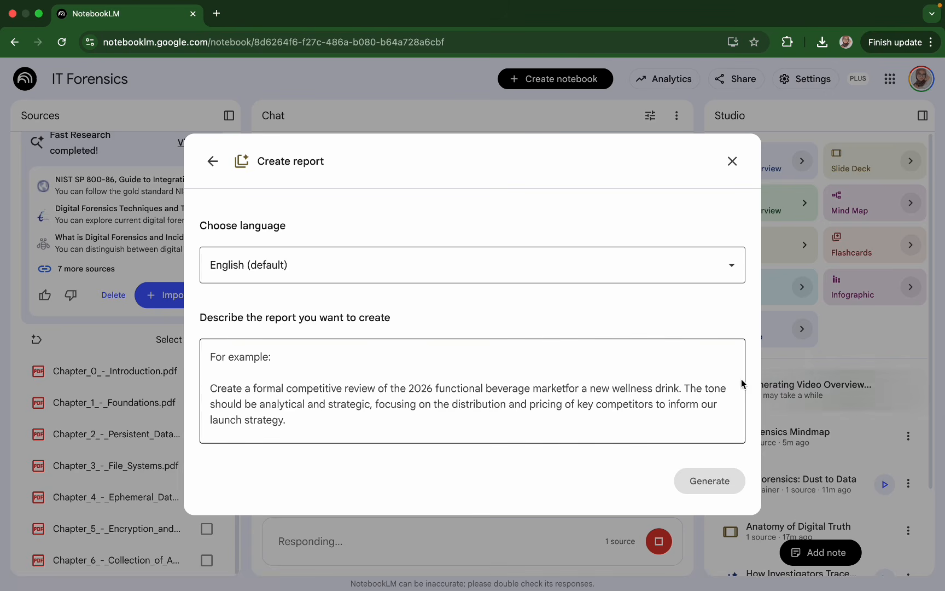
pyautogui.click(608, 408)
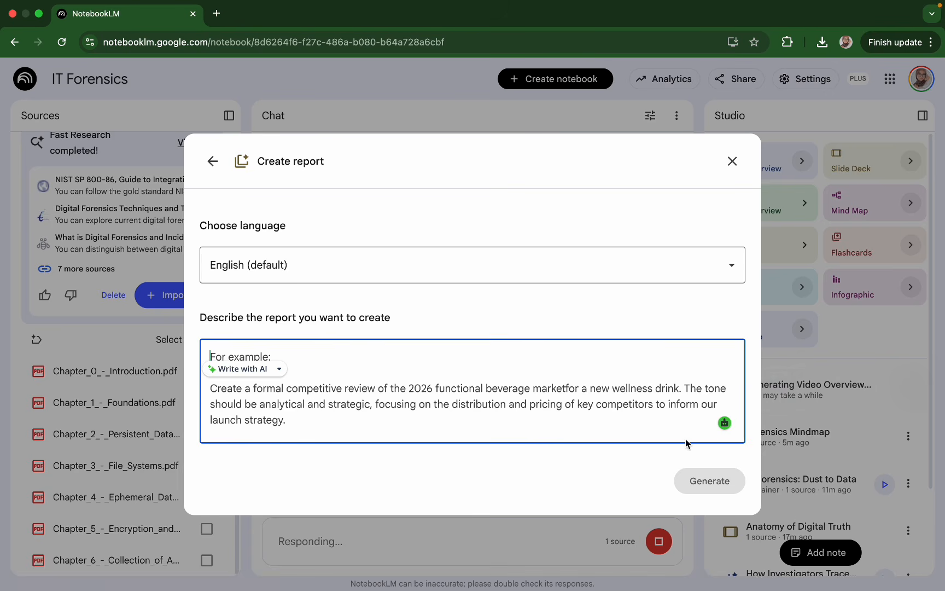
pyautogui.write('g')
pyautogui.press('BackSpace')
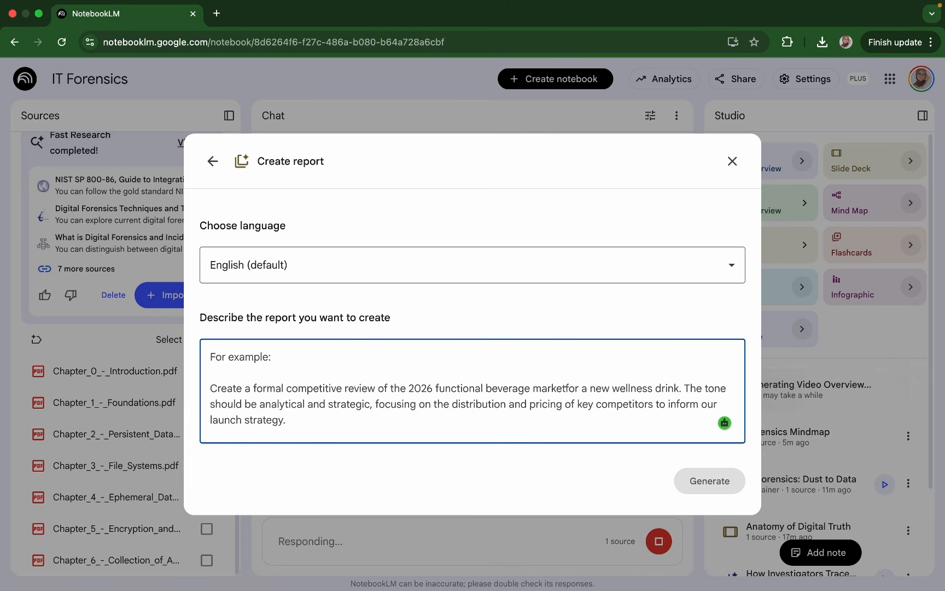
pyautogui.write('Create a study guide report')
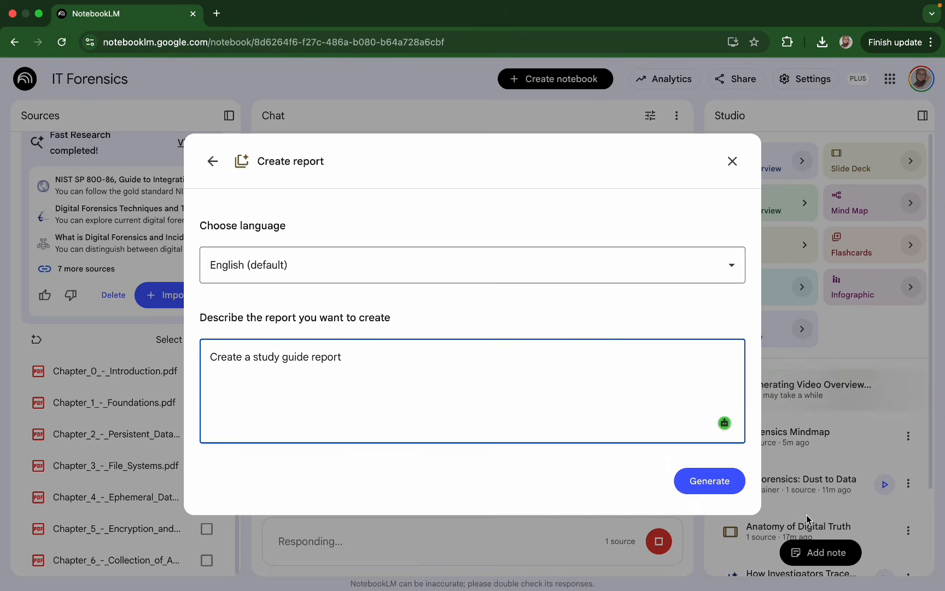
pyautogui.click(714, 487)
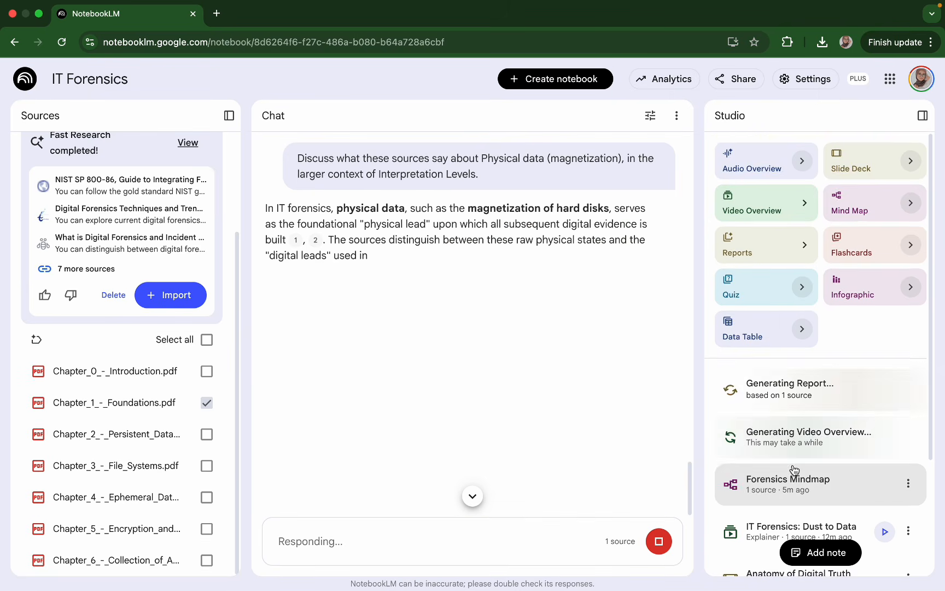
pyautogui.scroll(-5, 794, 470)
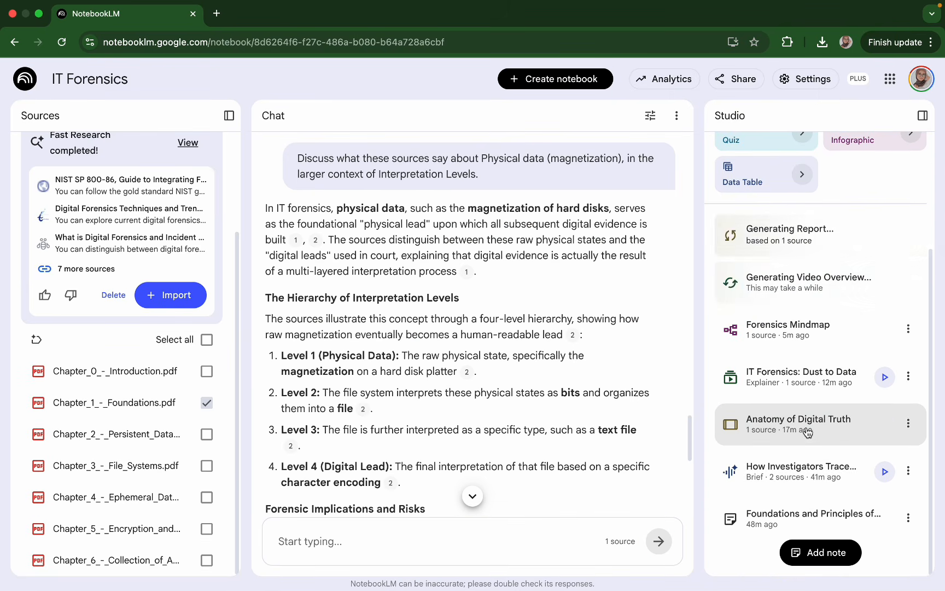
pyautogui.scroll(4, 755, 383)
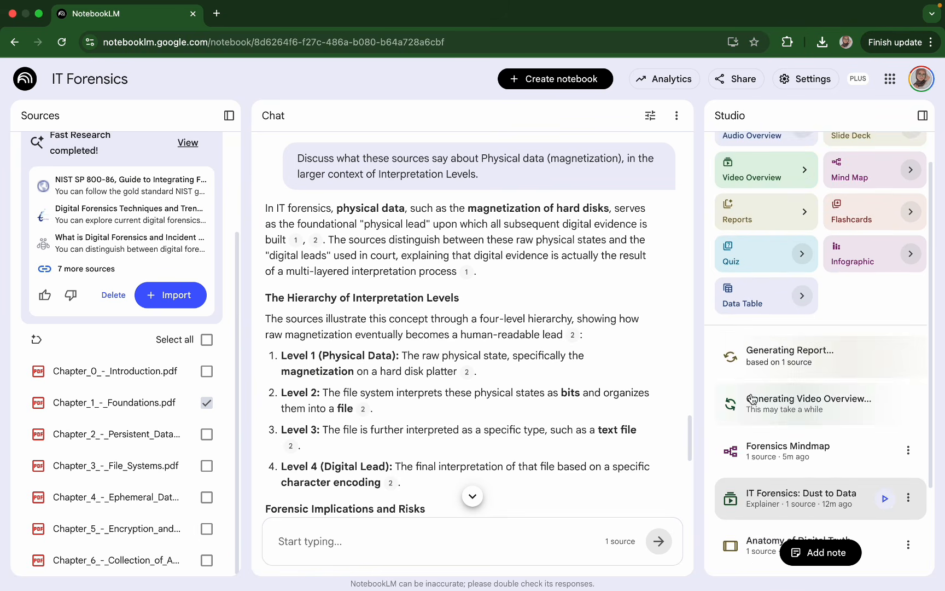
pyautogui.scroll(-4, 777, 396)
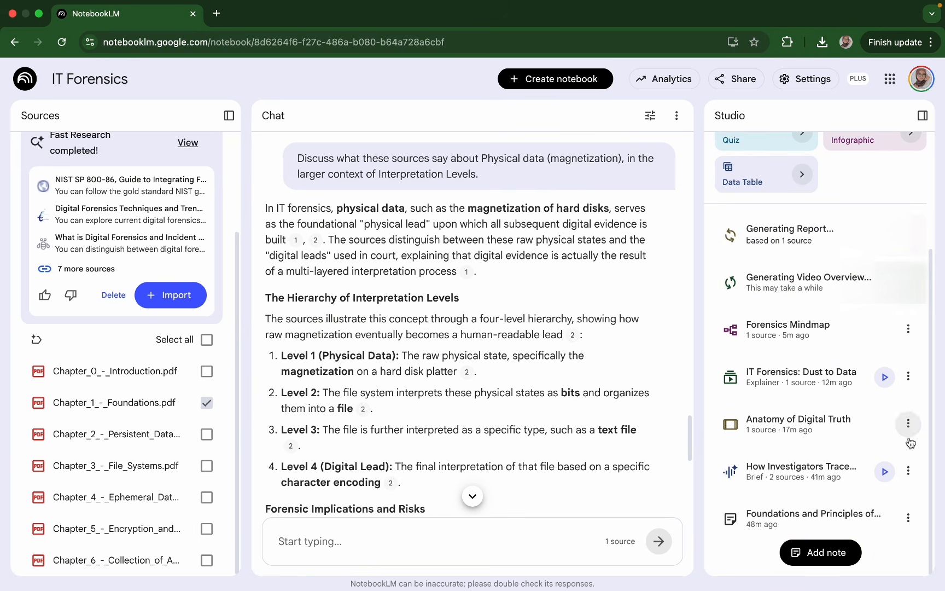
pyautogui.click(908, 425)
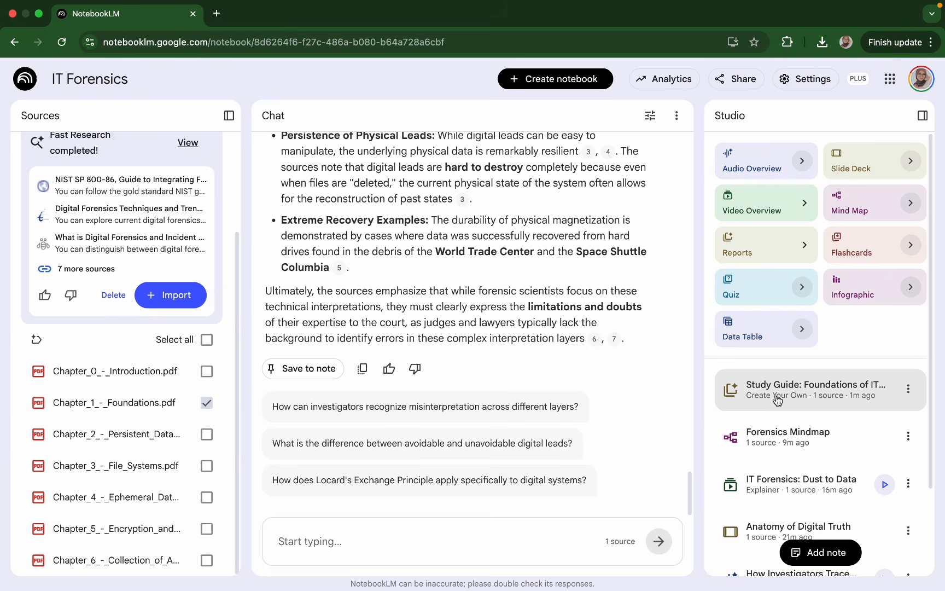
# Open the Study Guide: Foundations of IT Forensics report and skim it from start to end
pyautogui.doubleClick(826, 402)
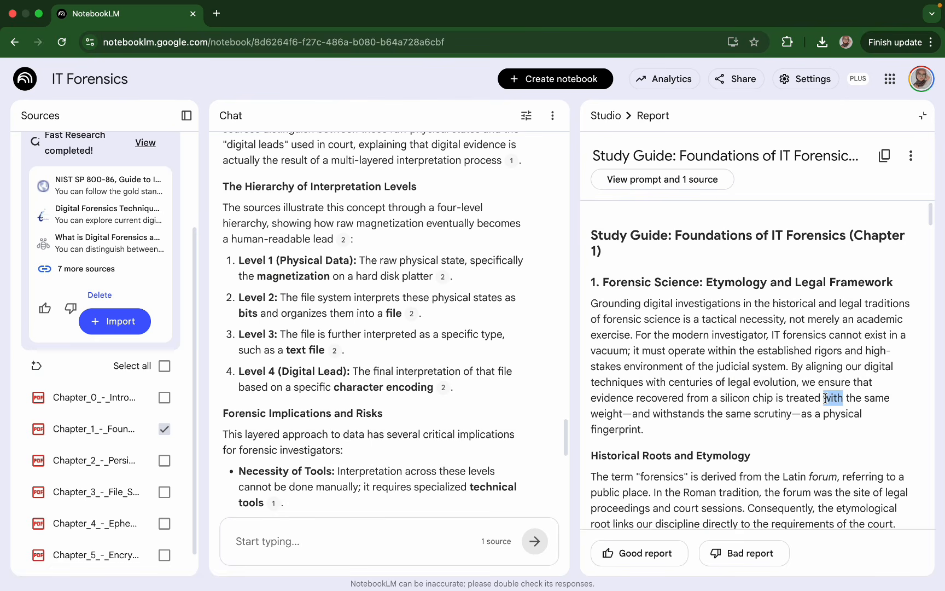
pyautogui.scroll(-20, 719, 378)
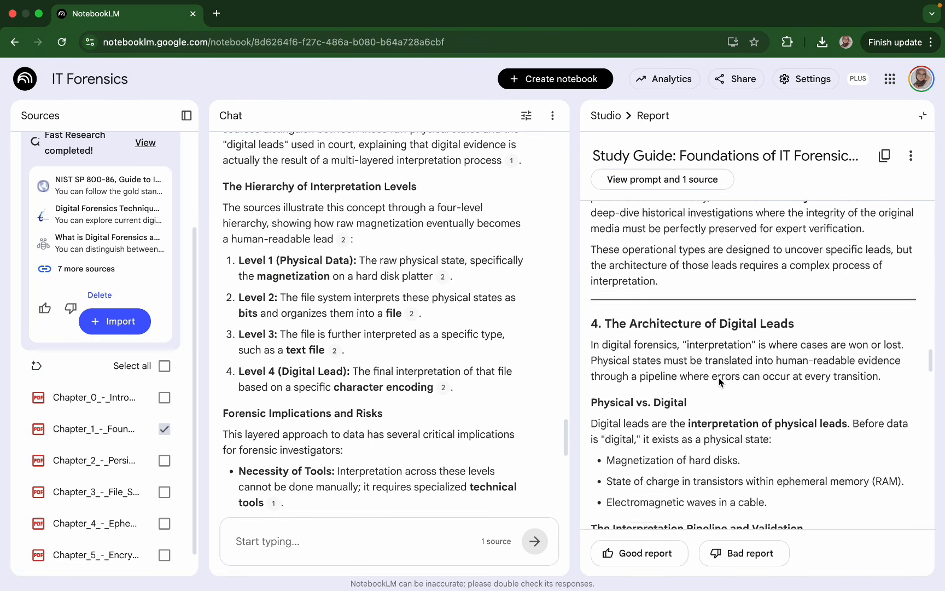
pyautogui.scroll(-10, 720, 378)
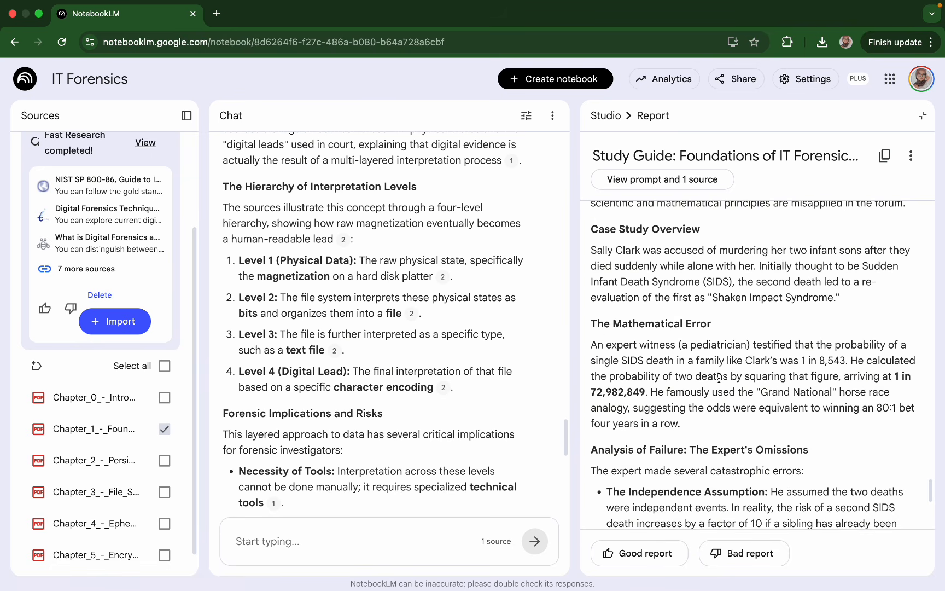
pyautogui.scroll(-5, 720, 378)
pyautogui.scroll(15, 717, 211)
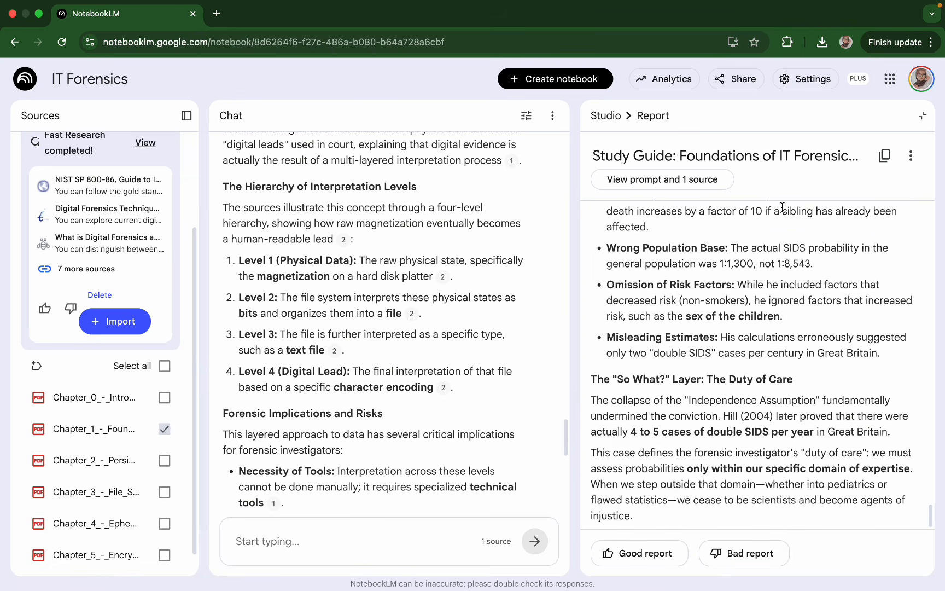
pyautogui.scroll(15, 782, 207)
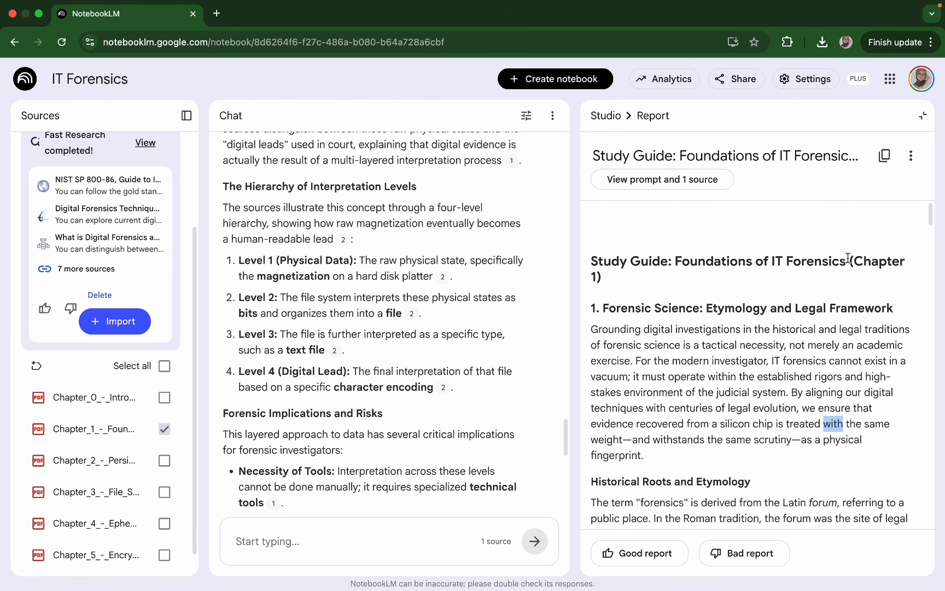
# Check the study guide's export options in the open report and in the Studio's list of outputs
pyautogui.click(911, 157)
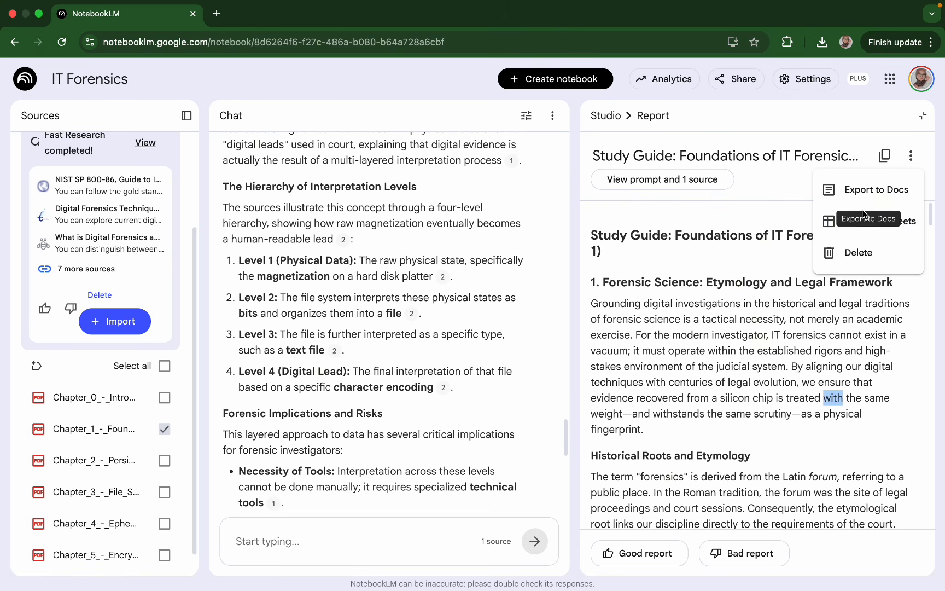
pyautogui.click(611, 121)
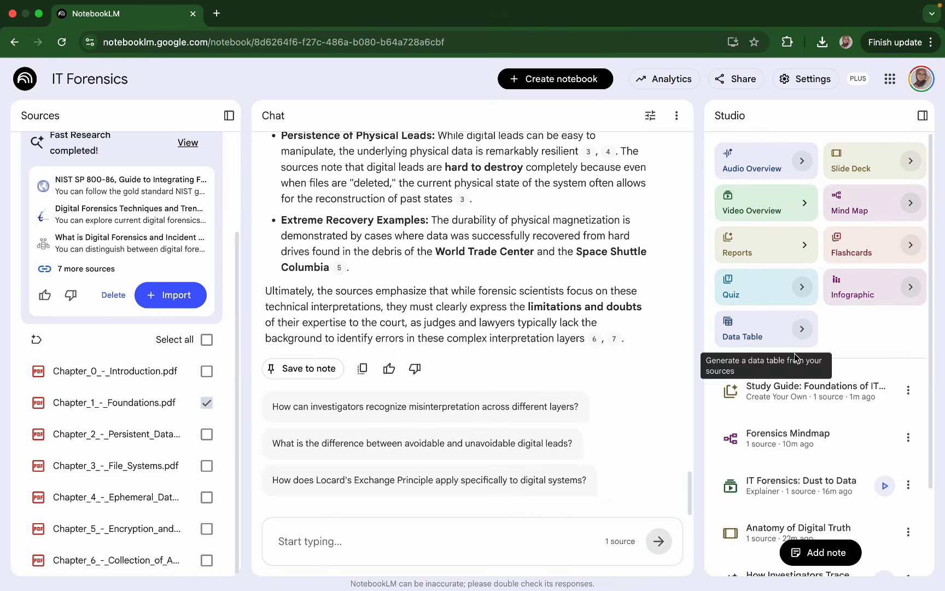
pyautogui.click(909, 389)
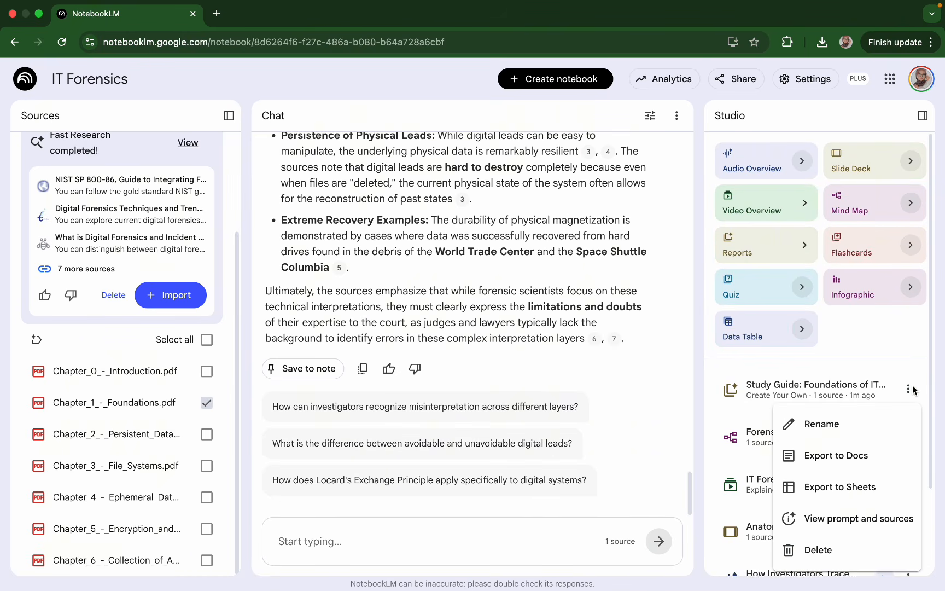
pyautogui.click(913, 389)
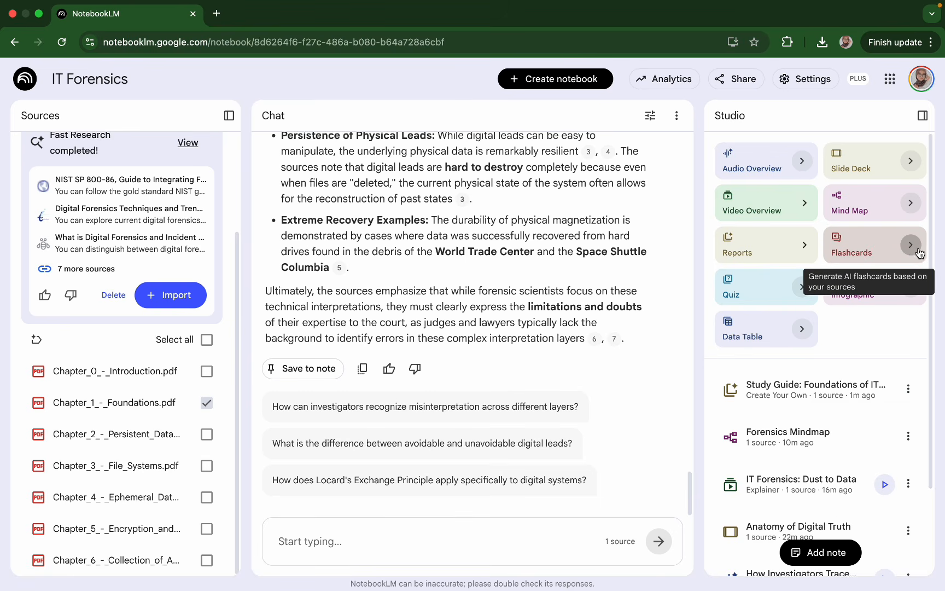
# Generate flashcards from the selected source with the default settings, and view the card count, difficulty and topic options without changing them
pyautogui.click(871, 252)
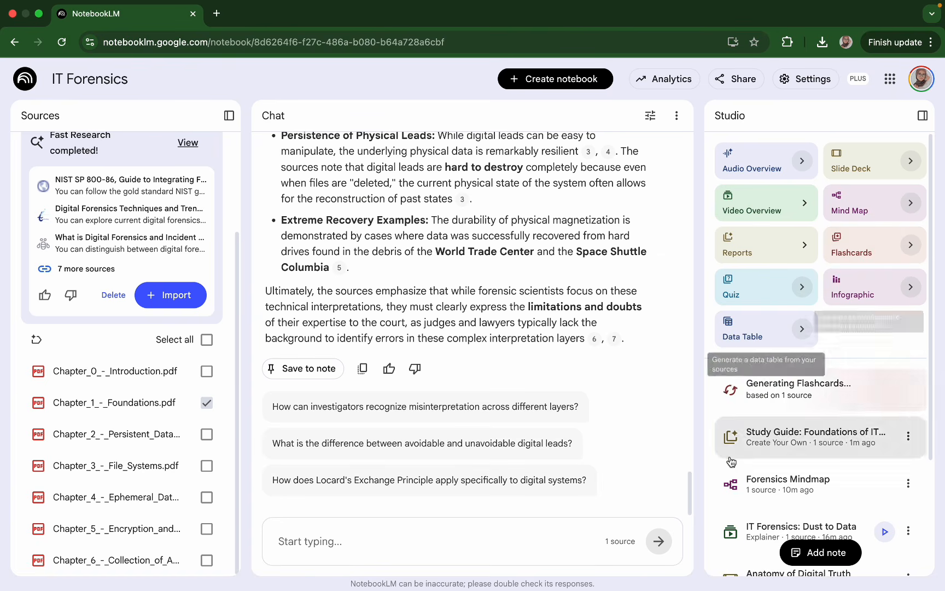
pyautogui.click(911, 244)
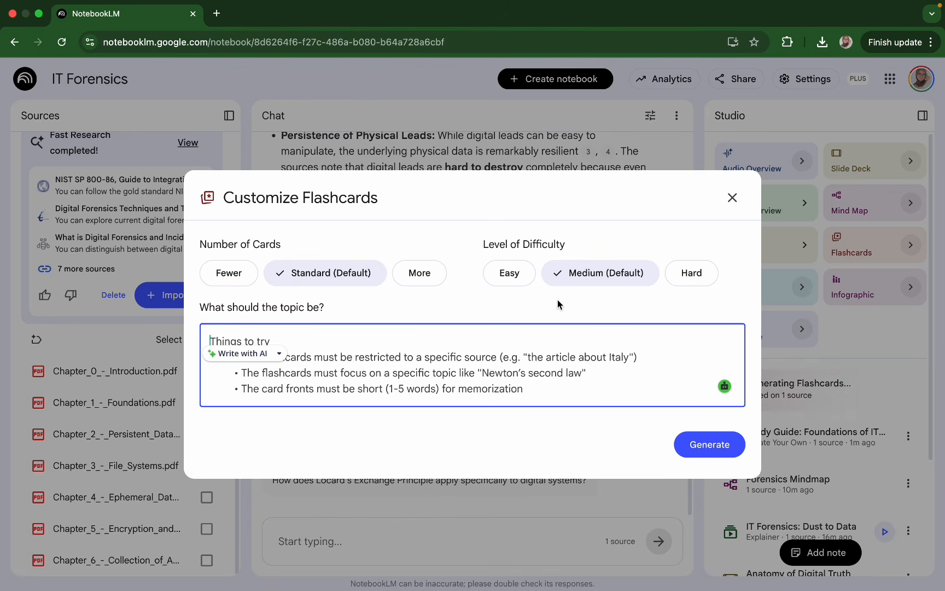
pyautogui.click(733, 197)
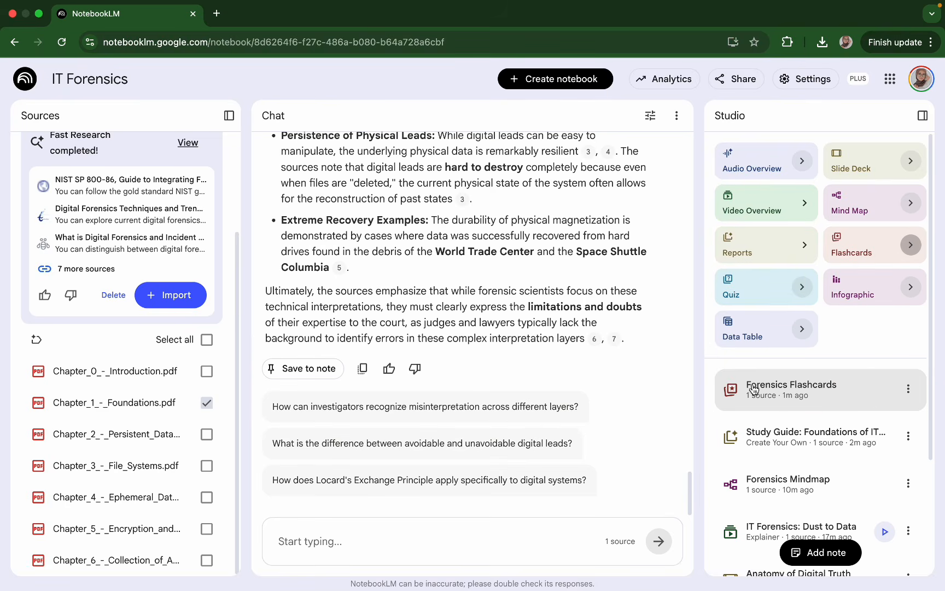
# Open the Forensics Flashcards, reveal the answers of the first two cards, and mark the first correct and the second incorrect
pyautogui.click(811, 394)
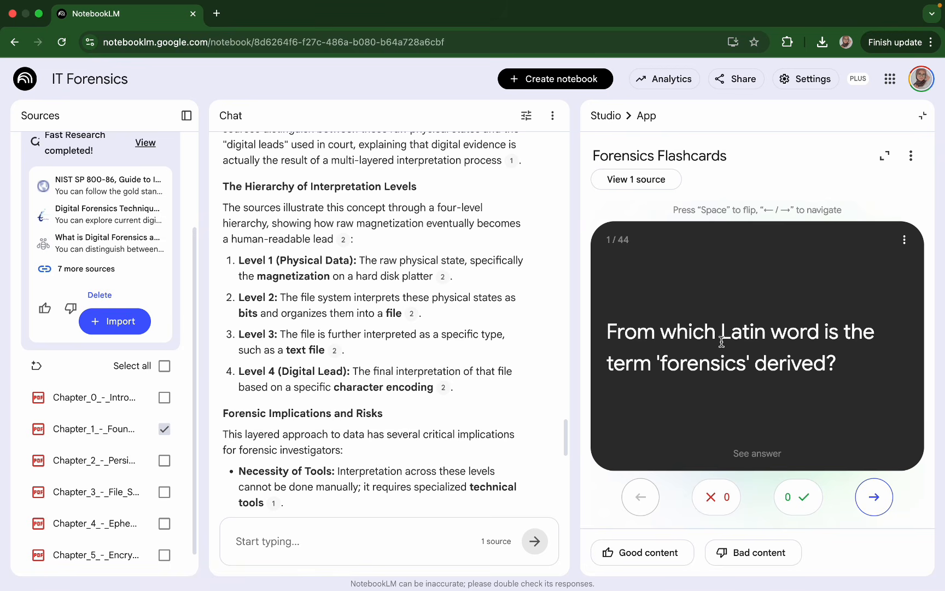
pyautogui.click(748, 298)
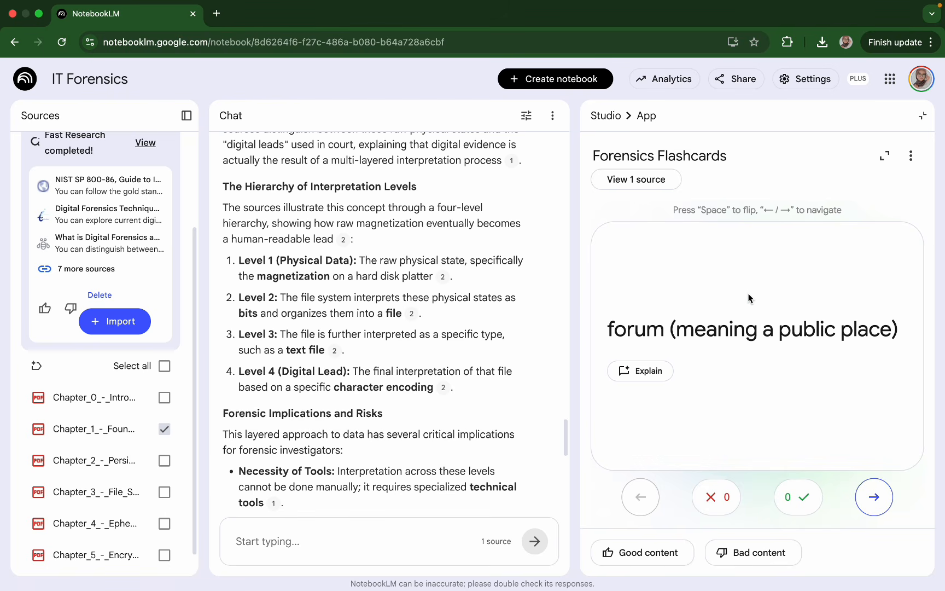
pyautogui.click(749, 293)
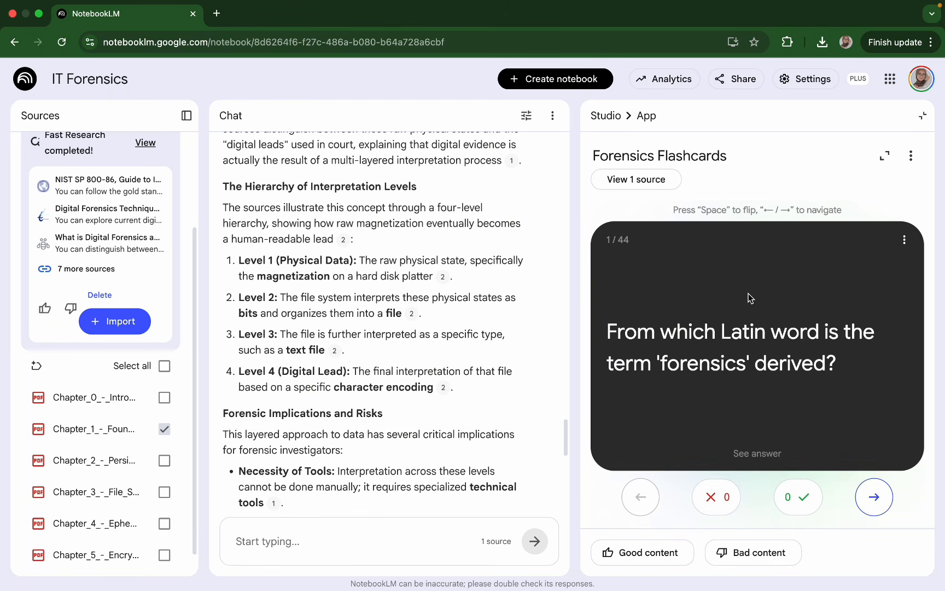
pyautogui.click(788, 489)
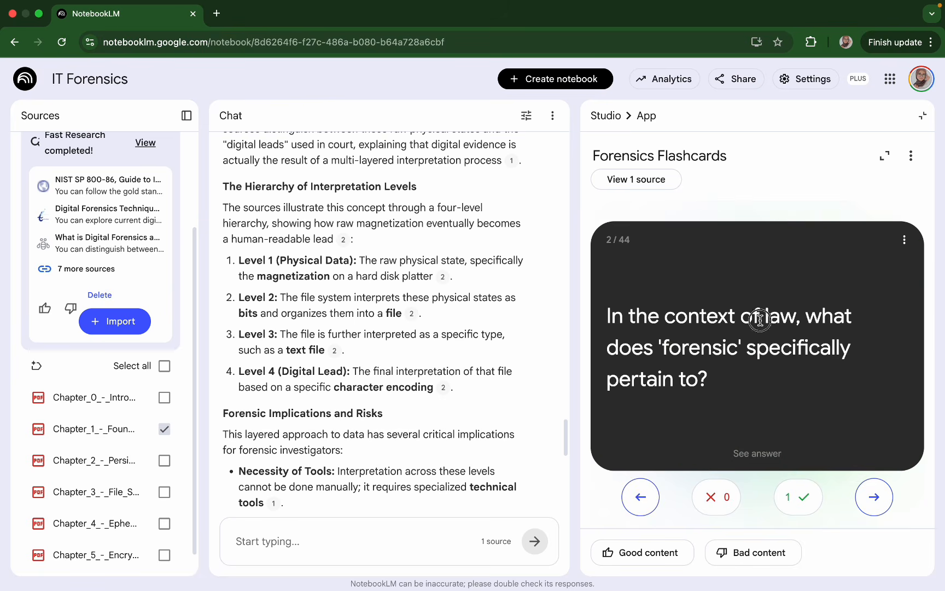
pyautogui.click(760, 320)
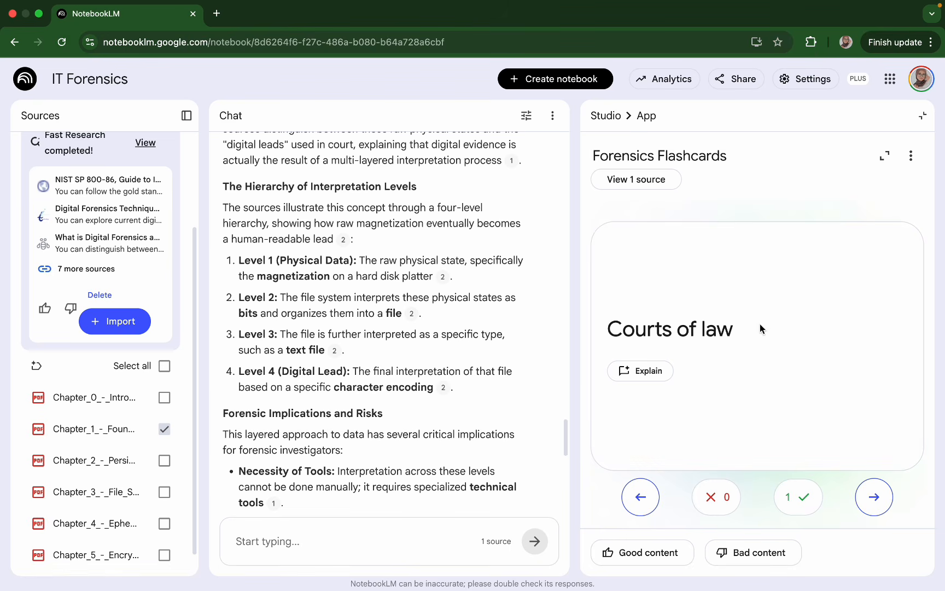
pyautogui.click(718, 331)
pyautogui.click(711, 497)
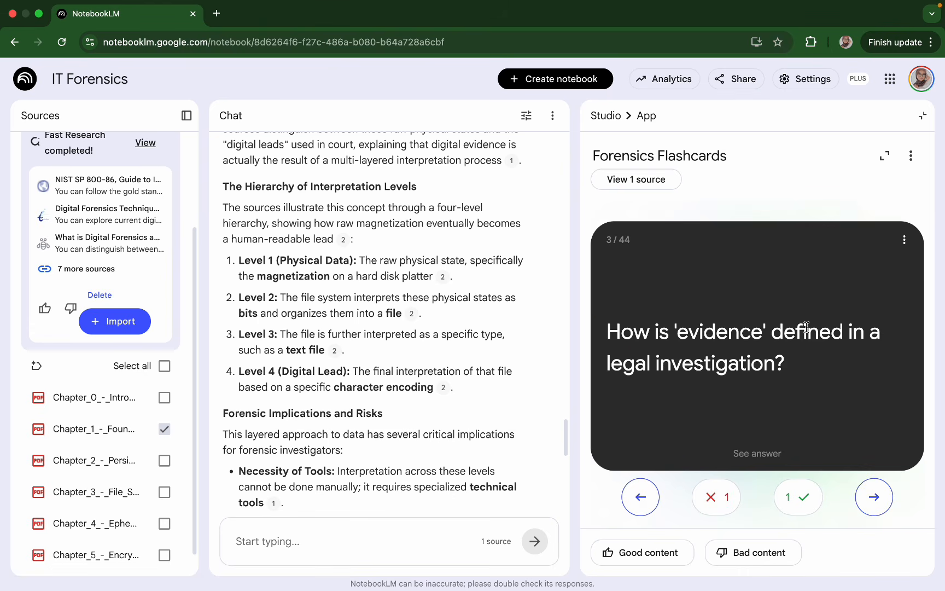
# Flip the third flashcard to its answer and back, and skip ahead to card 13 without marking any cards
pyautogui.click(807, 327)
pyautogui.click(807, 327)
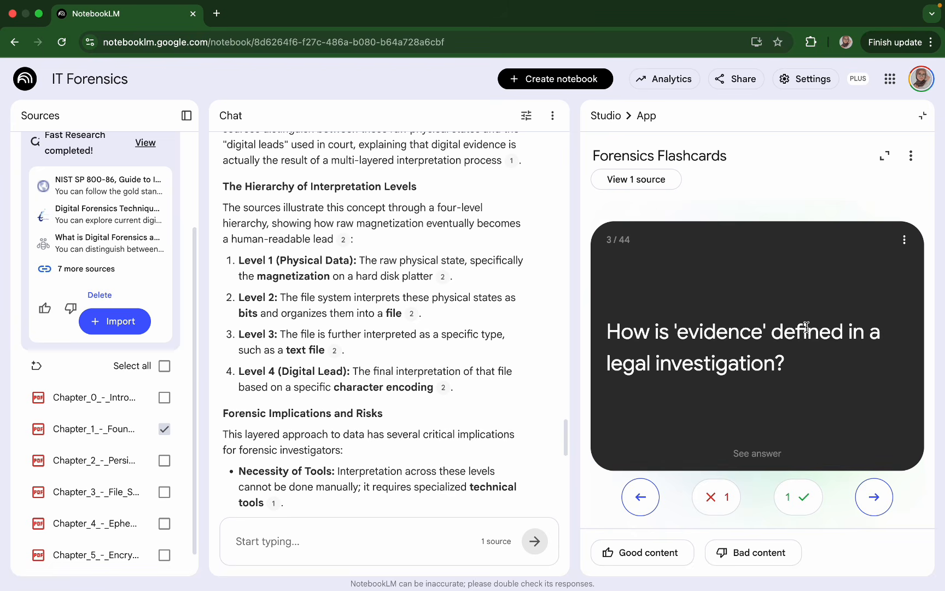
pyautogui.click(872, 497)
pyautogui.click(873, 497)
pyautogui.click(872, 497)
pyautogui.click(874, 497)
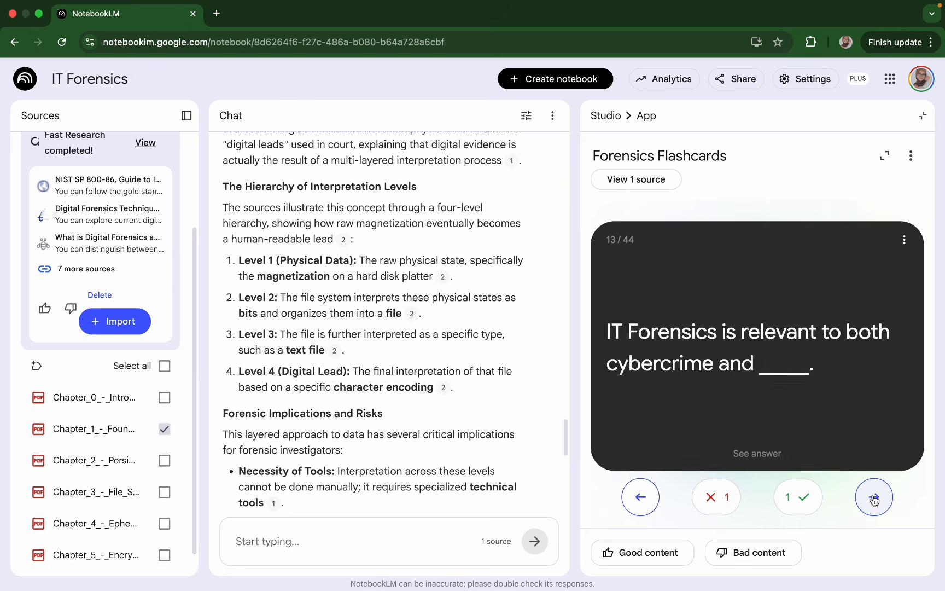
# Skip ahead through the Forensics Flashcards to card 20 without marking any of them
pyautogui.click(874, 498)
pyautogui.click(874, 498)
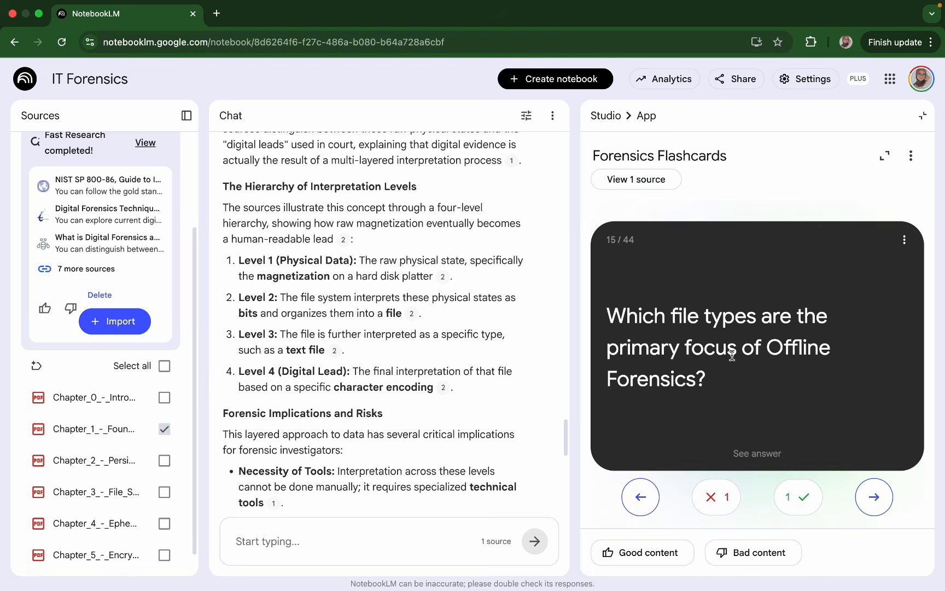
pyautogui.tripleClick(845, 369)
pyautogui.click(875, 495)
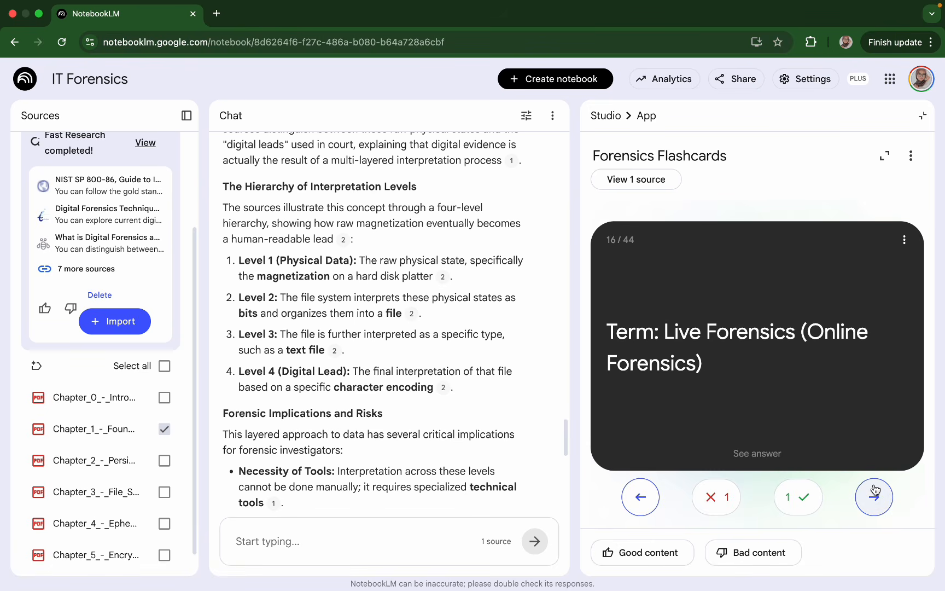
pyautogui.click(875, 495)
pyautogui.click(875, 495)
pyautogui.click(875, 496)
pyautogui.click(875, 496)
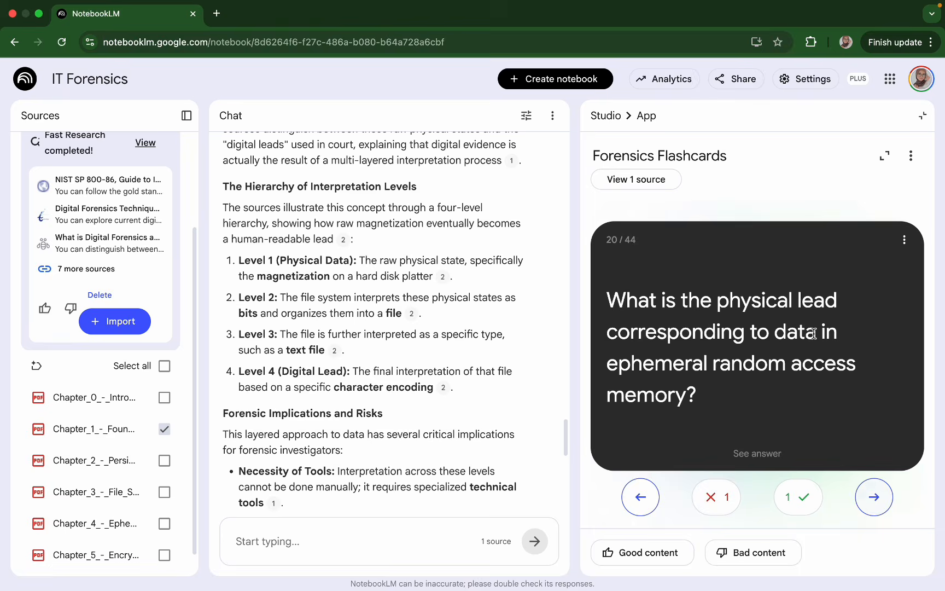
# Flip card 20 to its answer and back, mark it incorrect, and return to the Studio overview
pyautogui.click(797, 401)
pyautogui.click(797, 402)
pyautogui.click(712, 488)
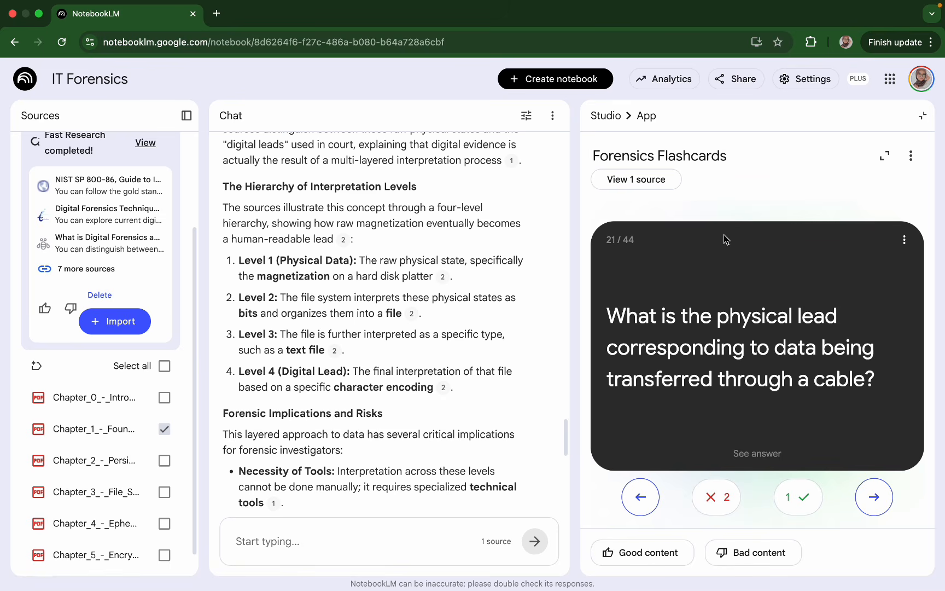
pyautogui.click(606, 116)
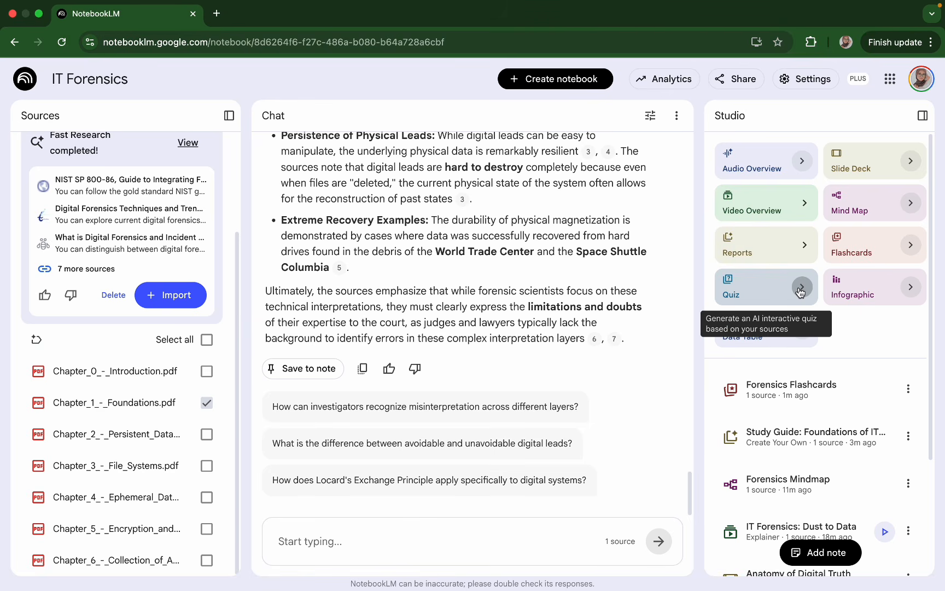
# Generate a quiz from the selected source with the default settings, and view the question count, difficulty and topic options without changing them
pyautogui.click(761, 287)
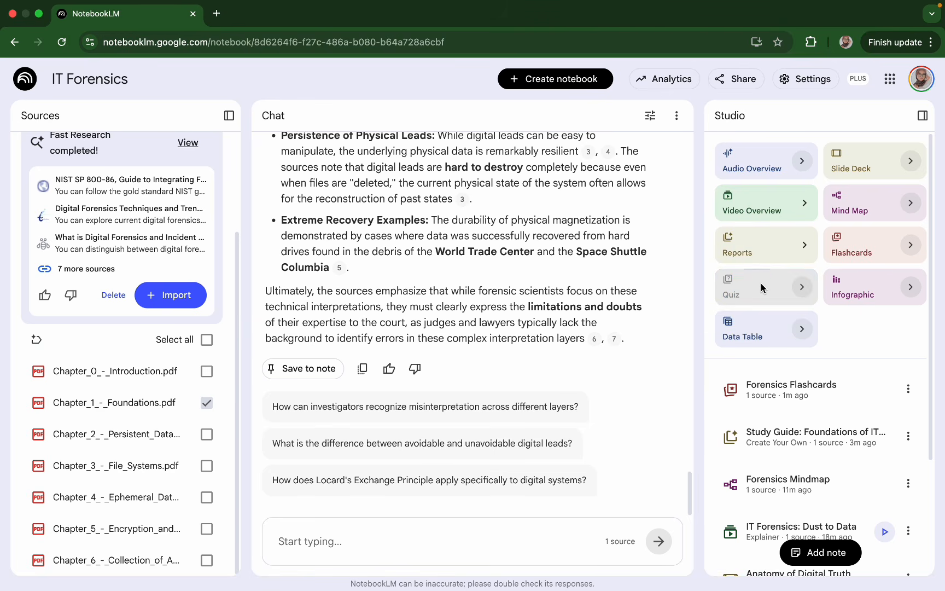
pyautogui.click(803, 286)
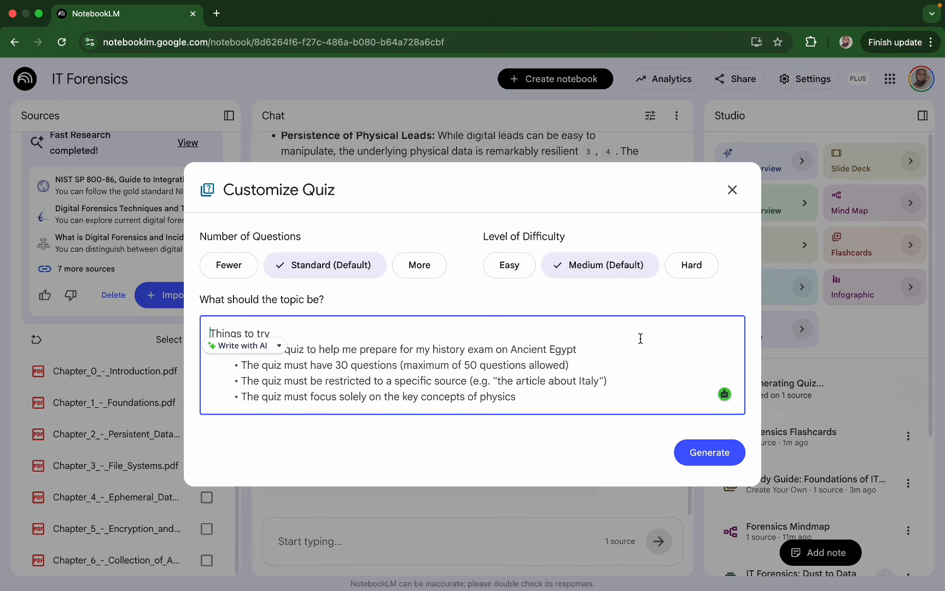
pyautogui.click(733, 190)
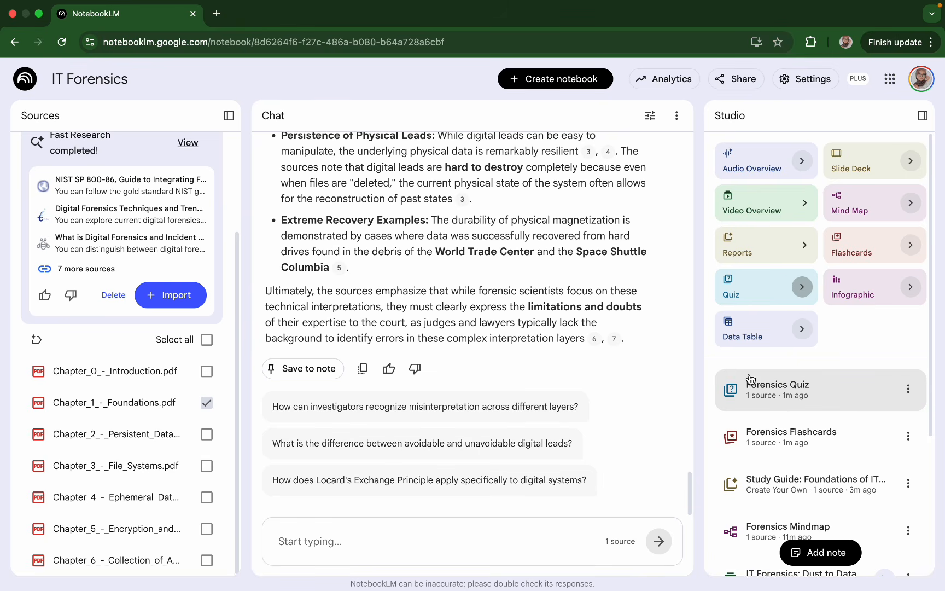
# Open the Forensics Quiz, read question 1 with its choices, and answer it with option B about tools used to analyze physical evidence
pyautogui.click(771, 395)
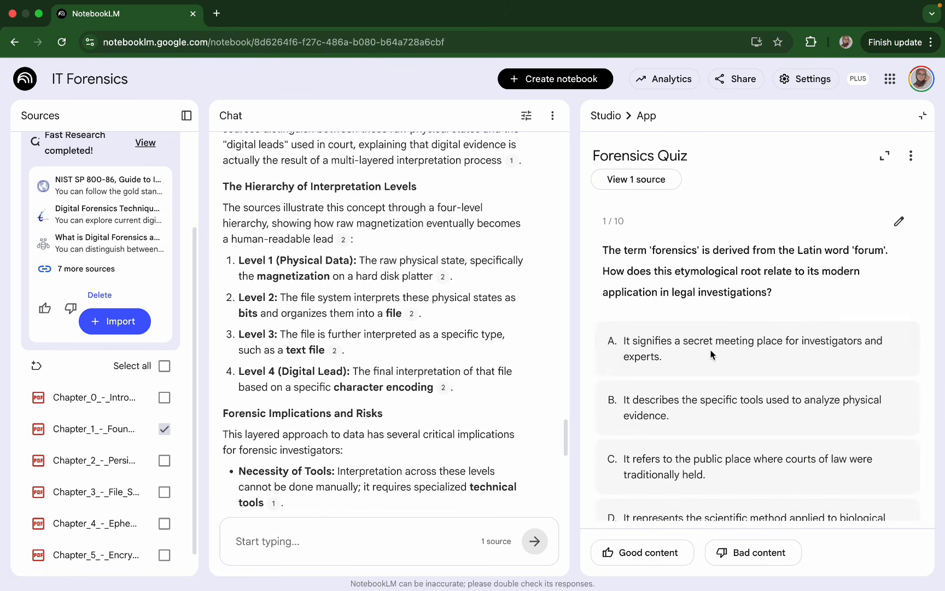
pyautogui.scroll(-3, 724, 305)
pyautogui.scroll(3, 667, 295)
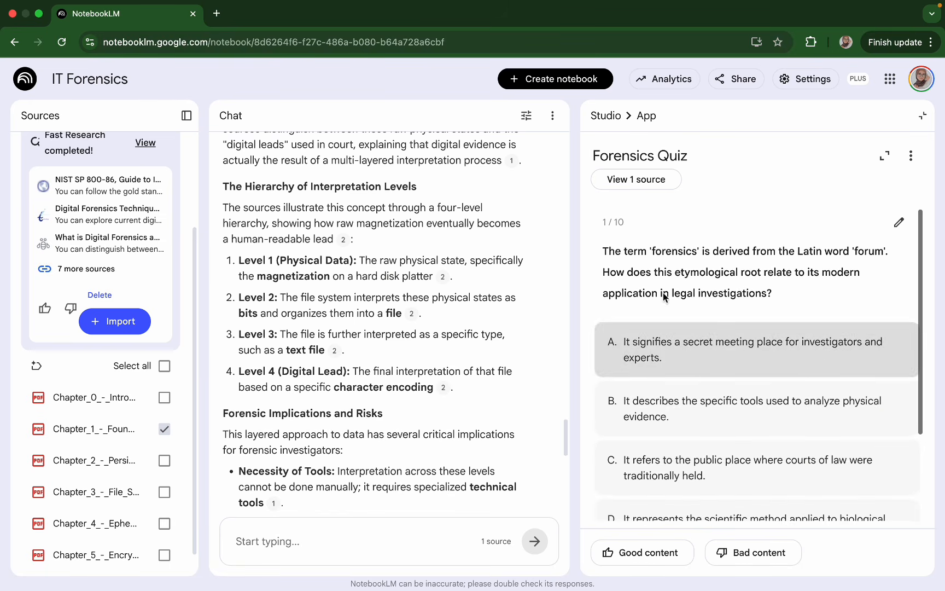
pyautogui.scroll(-4, 650, 407)
pyautogui.scroll(2, 706, 399)
pyautogui.scroll(-1, 696, 363)
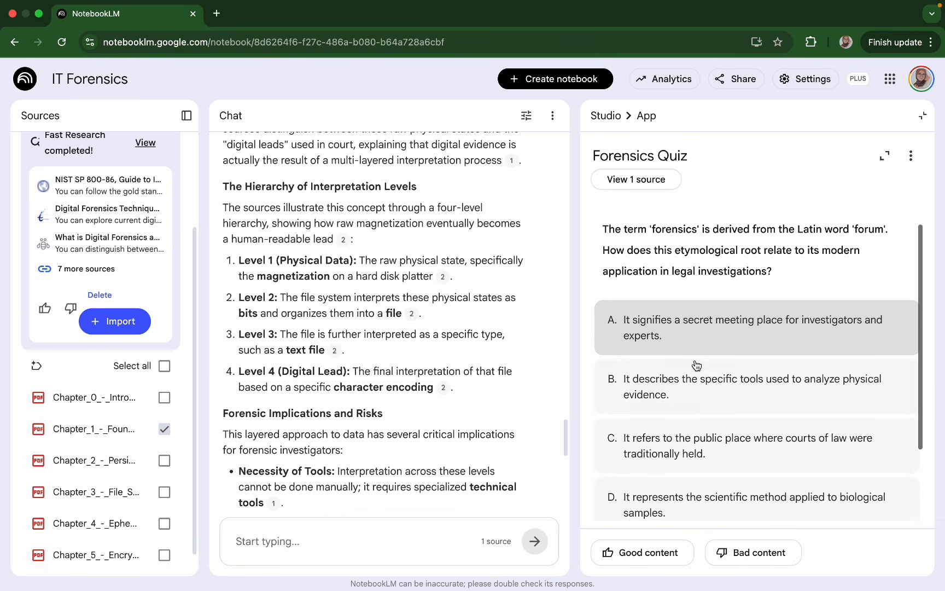
pyautogui.click(678, 408)
pyautogui.scroll(-2, 677, 413)
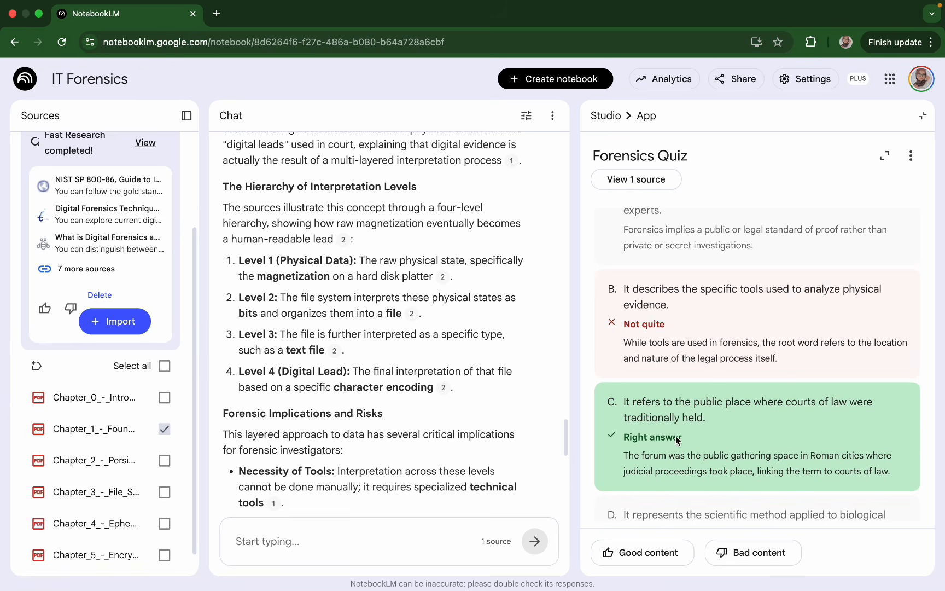
# Request a chat explanation of why the answer to question 1 is incorrect, and move on to question 2
pyautogui.scroll(-2, 675, 430)
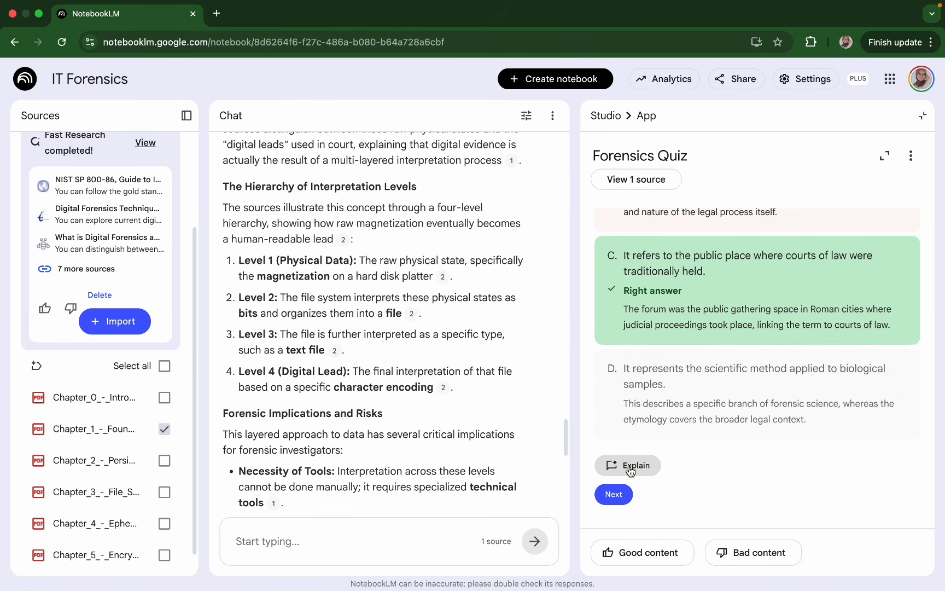
pyautogui.click(630, 468)
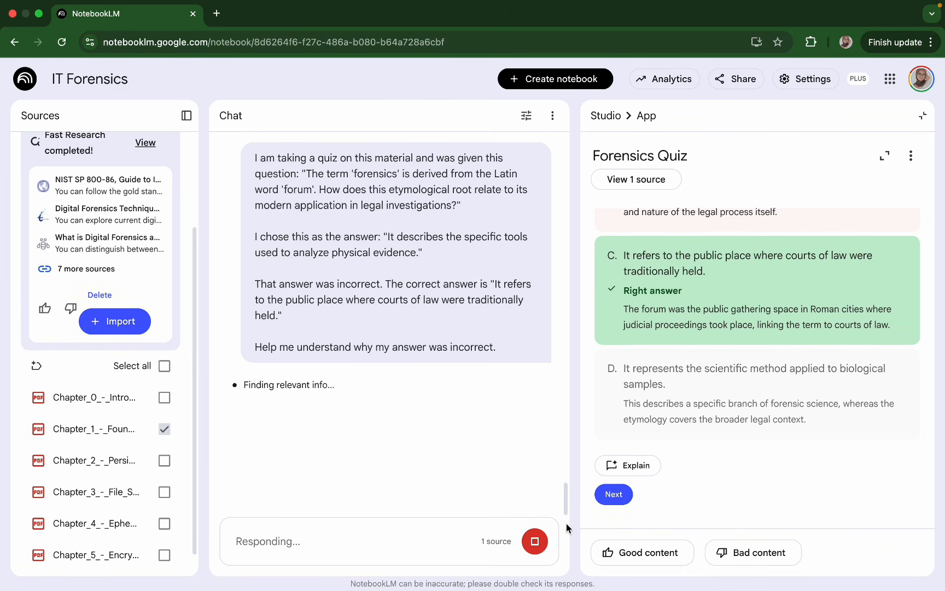
pyautogui.click(613, 494)
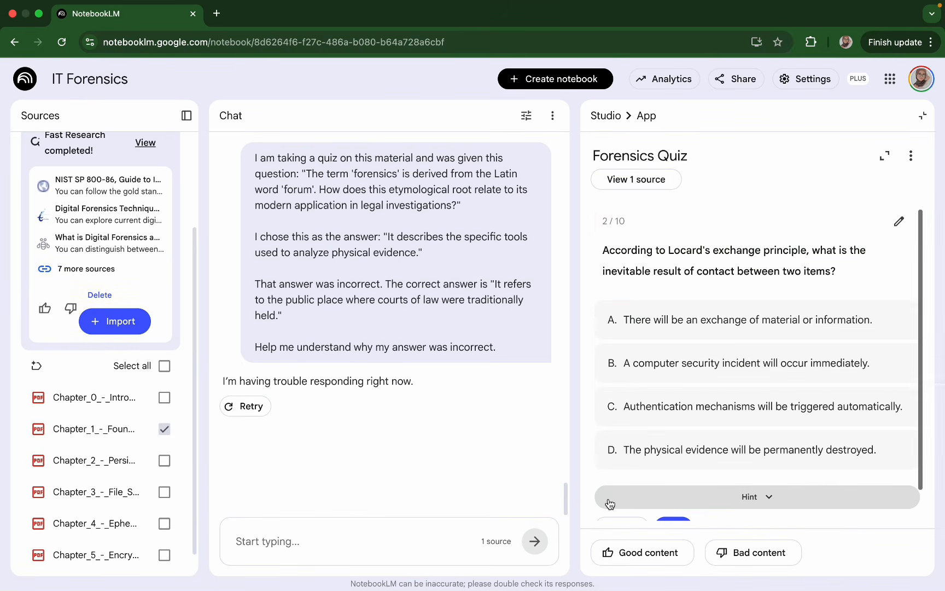
# Reveal the hint for question 2, answer with option B, review the answer feedback, and return to the Studio overview
pyautogui.scroll(-2, 661, 422)
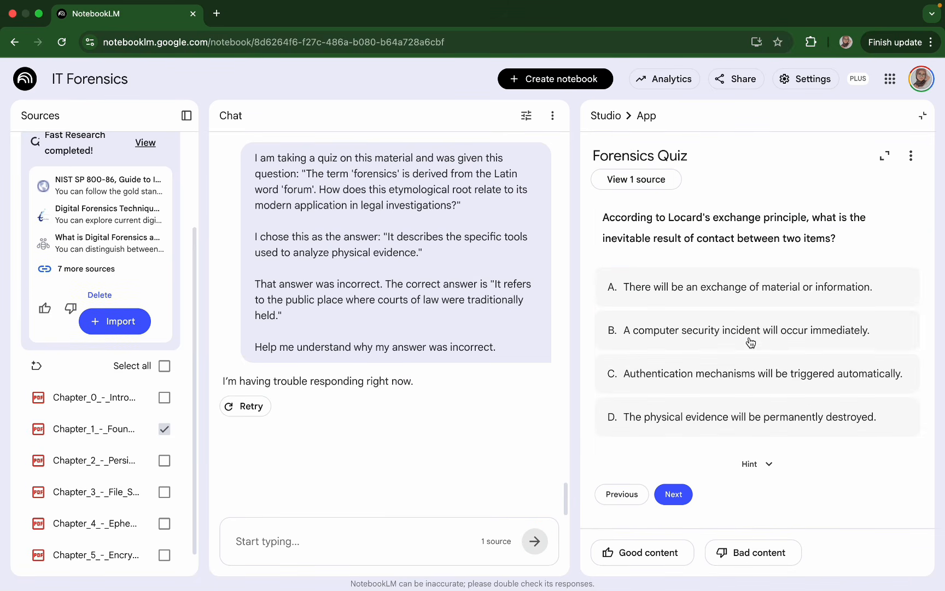
pyautogui.click(765, 464)
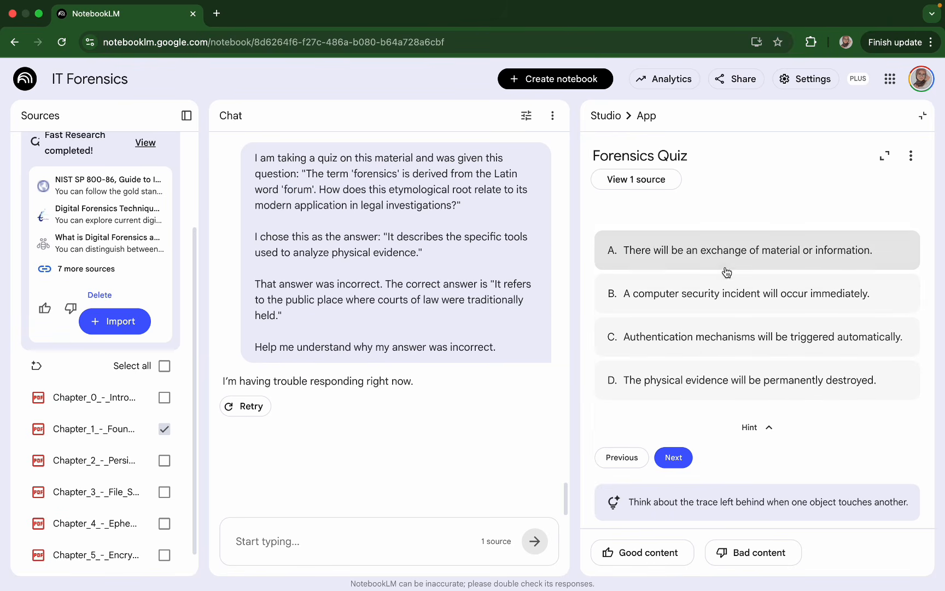
pyautogui.scroll(2, 749, 416)
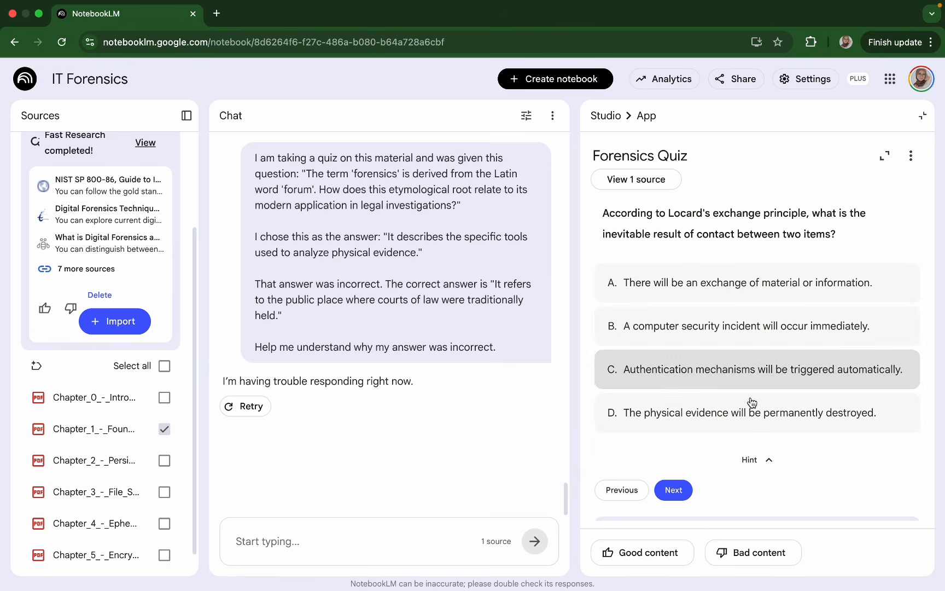
pyautogui.click(733, 326)
pyautogui.scroll(-4, 770, 396)
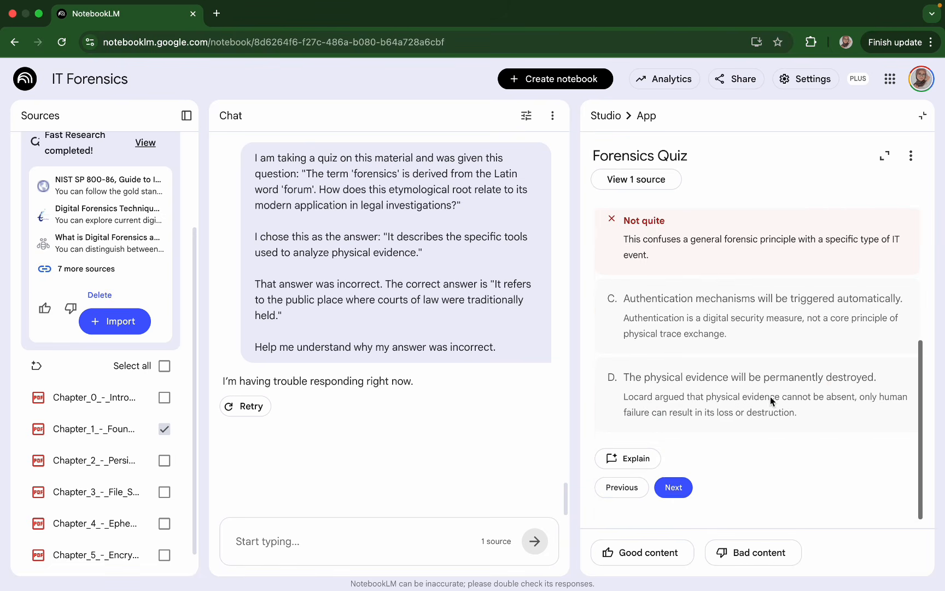
pyautogui.scroll(4, 705, 249)
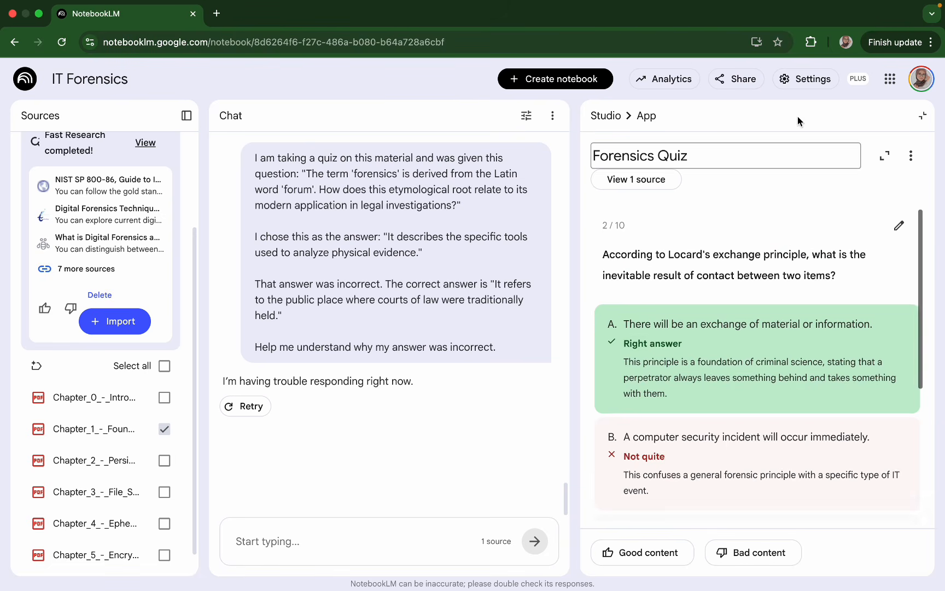
pyautogui.click(606, 115)
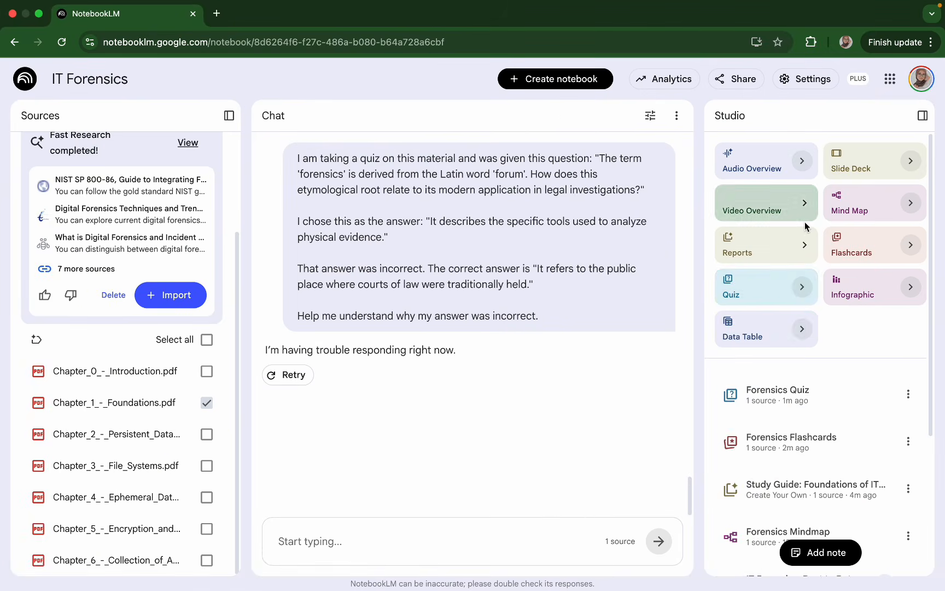
# Generate an infographic with the default settings, and view the language, orientation, visual style and detail options without changing them
pyautogui.click(867, 285)
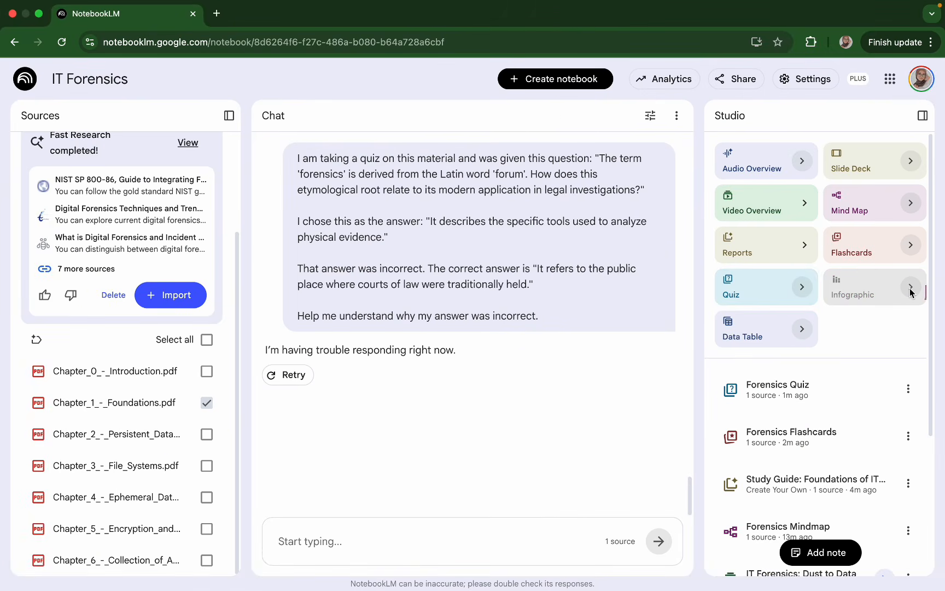
pyautogui.click(911, 288)
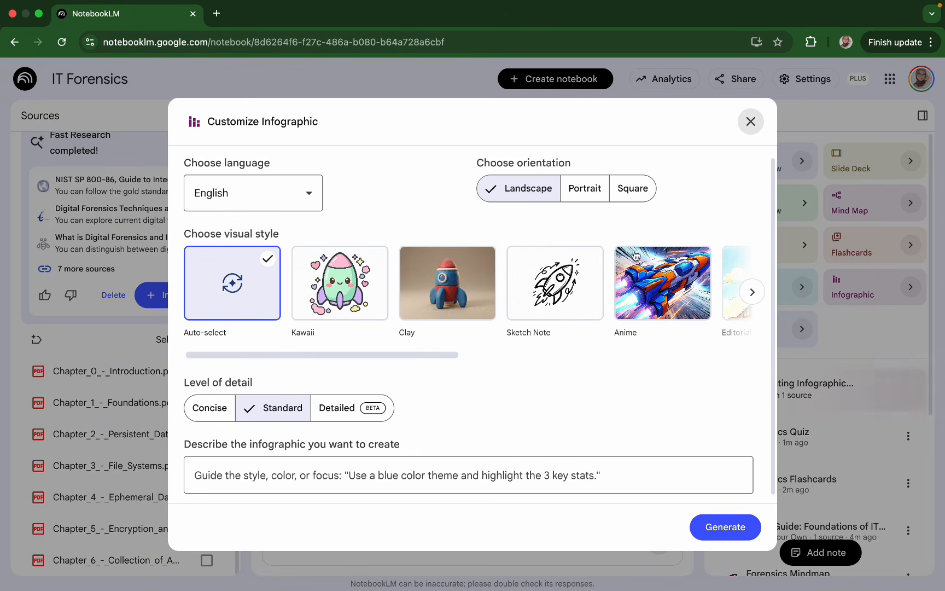
pyautogui.hscroll(5, 629, 271)
pyautogui.hscroll(-5, 629, 271)
pyautogui.scroll(-1, 623, 276)
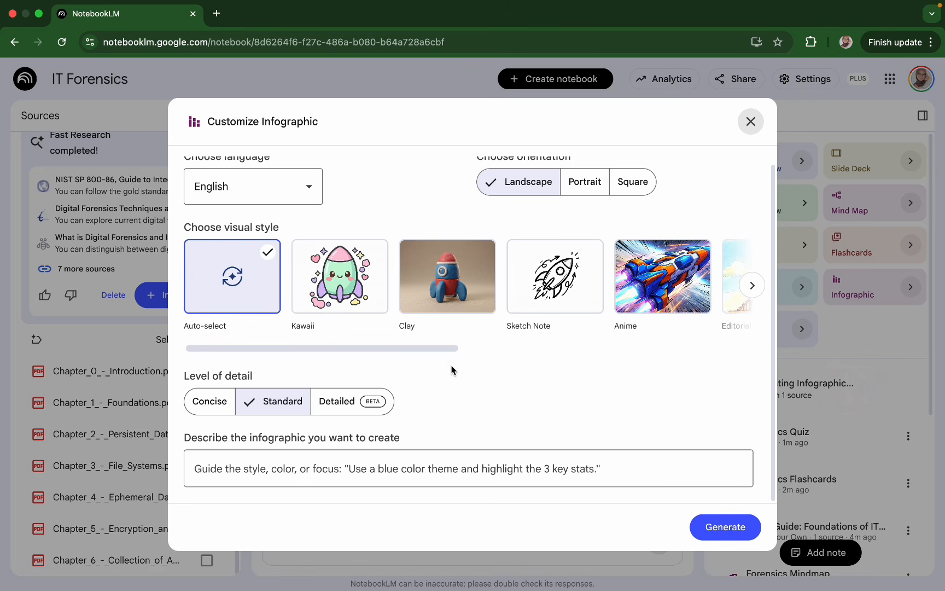
pyautogui.click(750, 122)
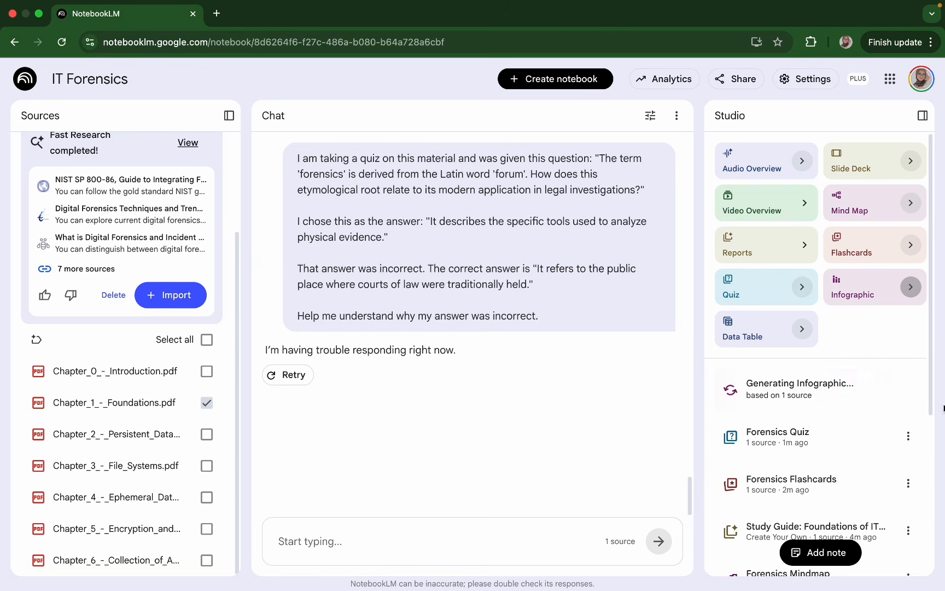
# Look through the Studio's list of outputs, open the finished infographic, zoom in to inspect its details, and close it
pyautogui.scroll(-5, 837, 421)
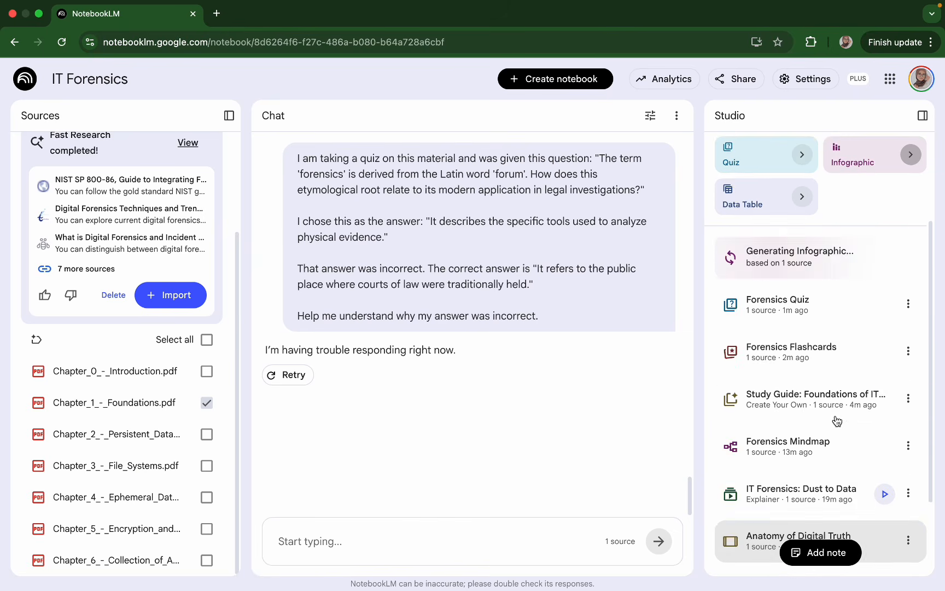
pyautogui.scroll(-3, 837, 421)
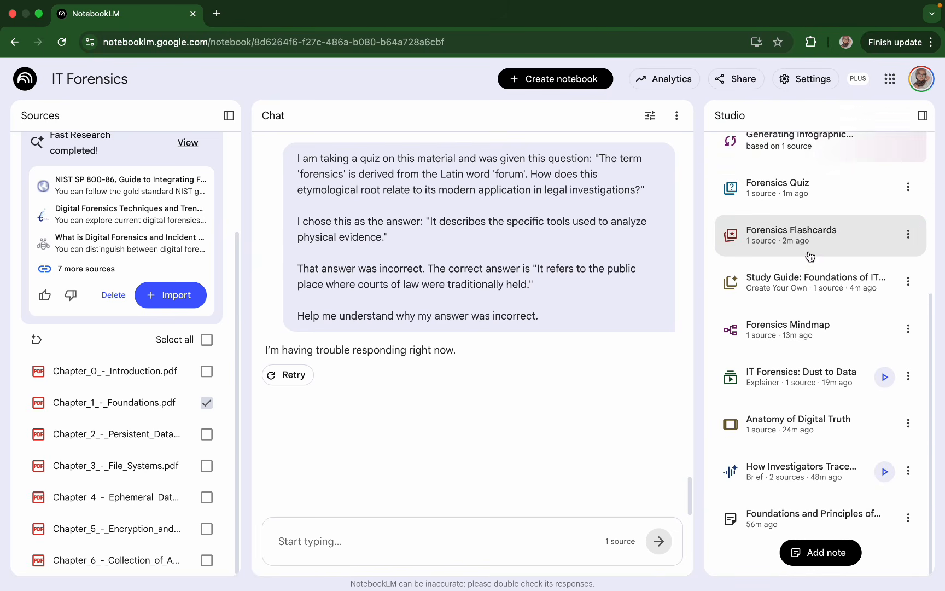
pyautogui.scroll(8, 810, 257)
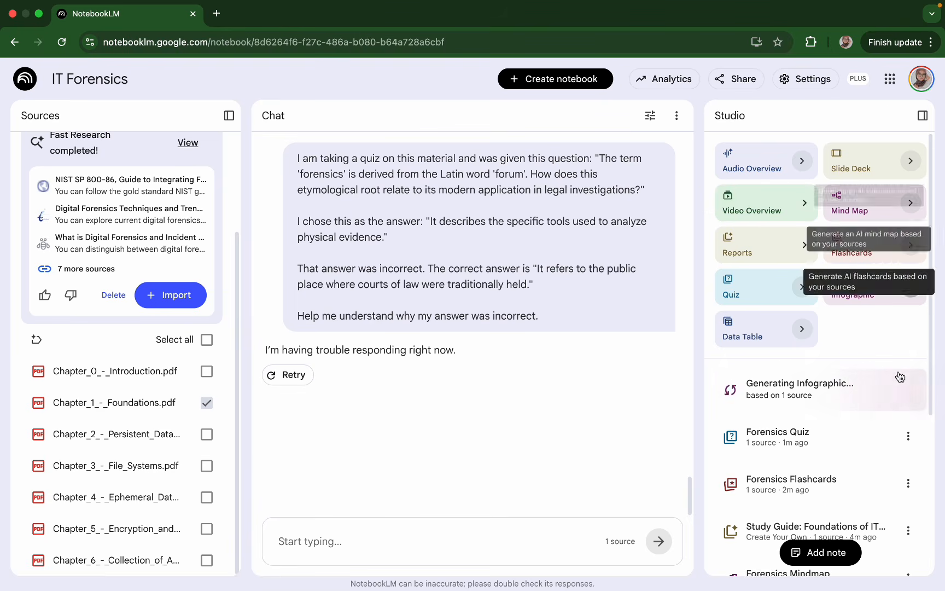
pyautogui.click(842, 402)
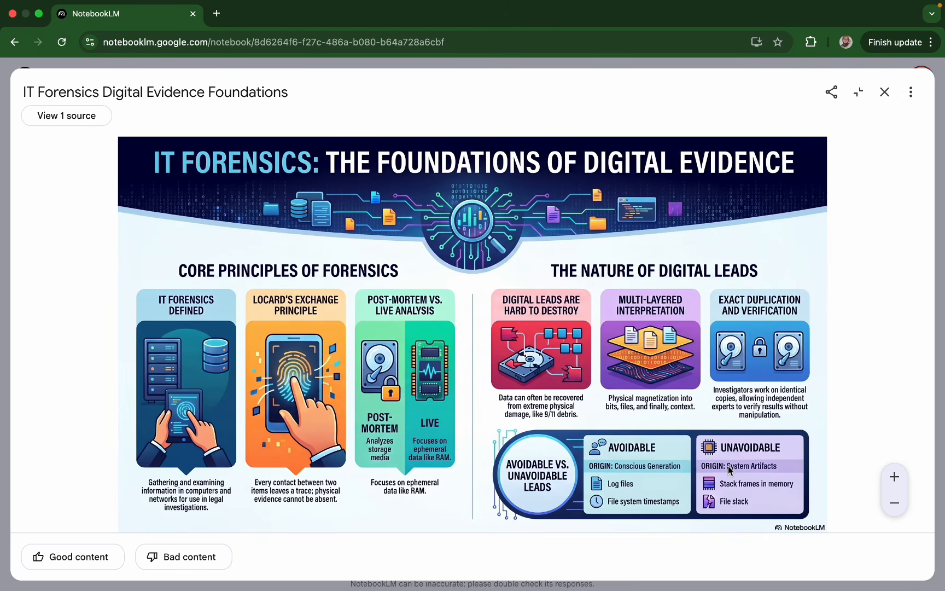
pyautogui.click(894, 477)
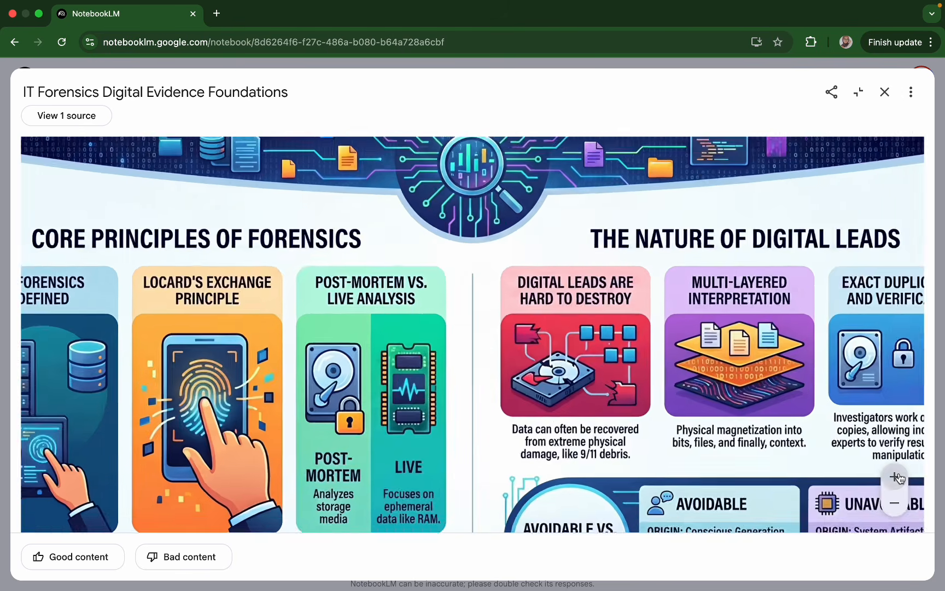
pyautogui.click(894, 476)
pyautogui.click(894, 476)
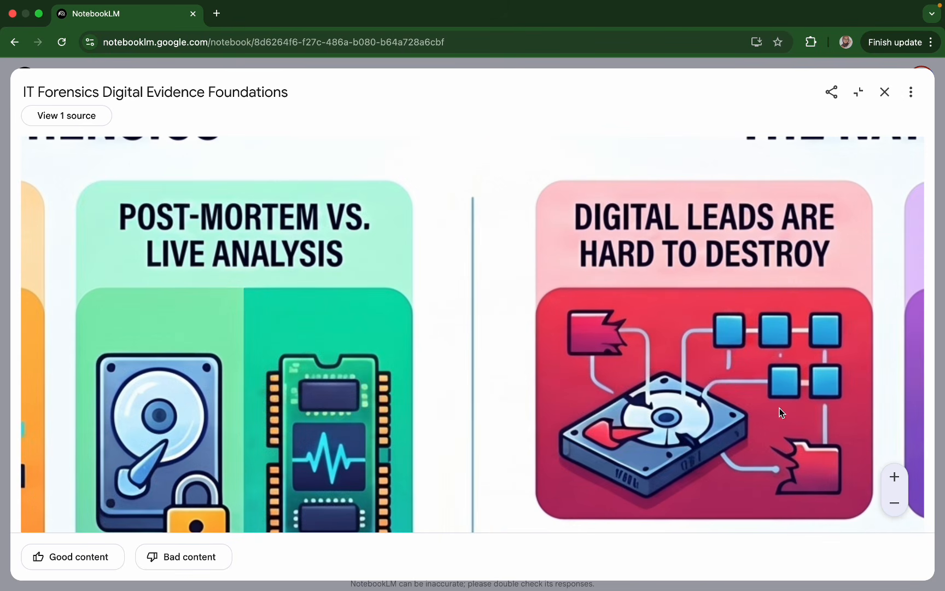
pyautogui.click(894, 502)
pyautogui.click(887, 90)
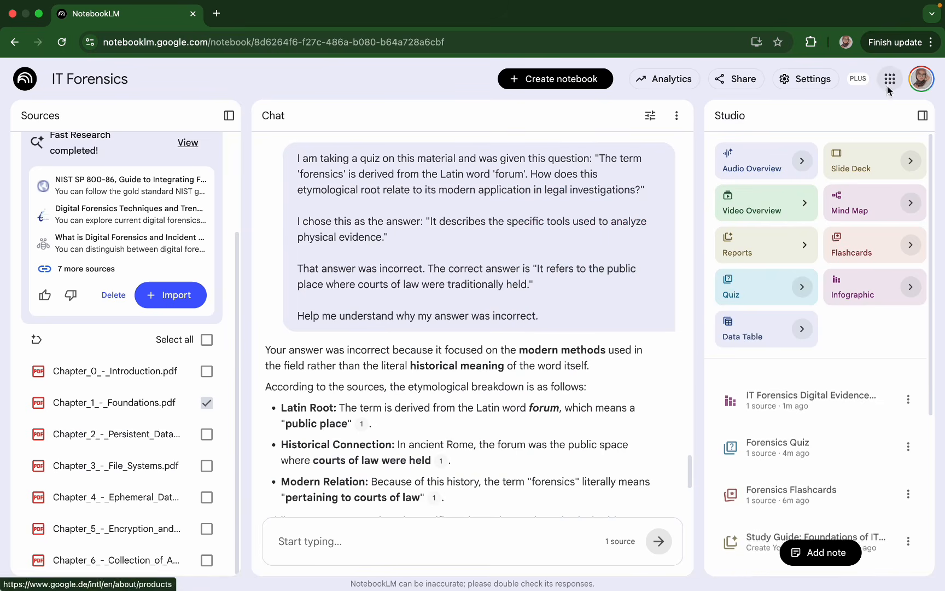
# Generate a data table from the selected source with the default settings, and open it in the expanded view
pyautogui.click(768, 339)
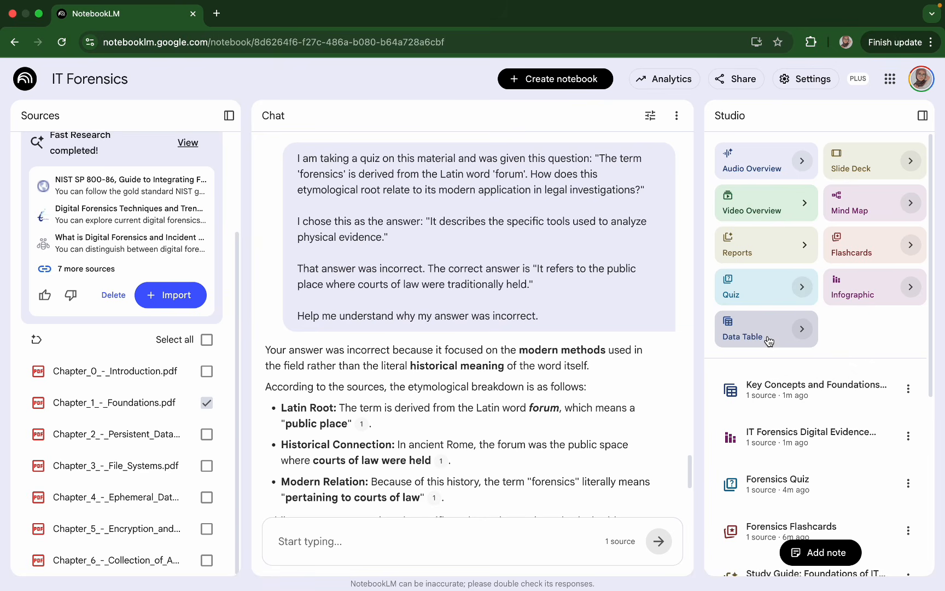
pyautogui.click(779, 386)
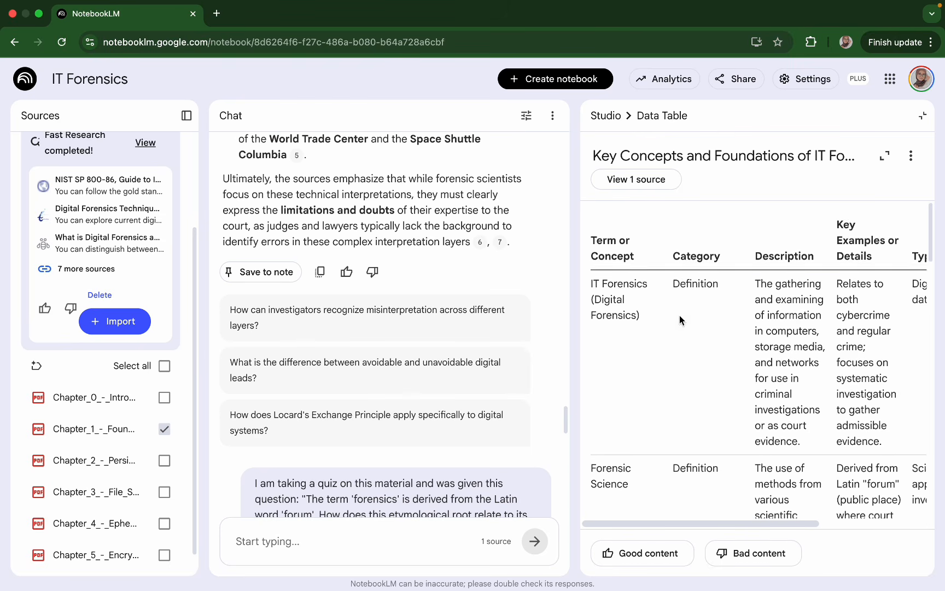
pyautogui.scroll(-10, 697, 388)
pyautogui.scroll(8, 697, 383)
pyautogui.click(884, 156)
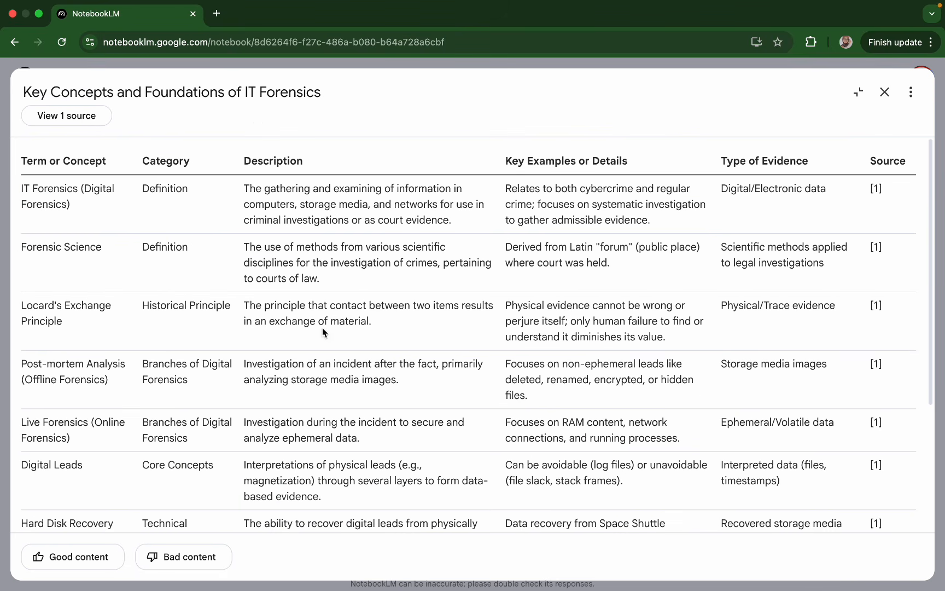
# Read through the data table on the key concepts and foundations of IT forensics, including its Source column
pyautogui.scroll(-3, 322, 329)
pyautogui.scroll(3, 322, 328)
pyautogui.scroll(-5, 864, 304)
pyautogui.scroll(5, 865, 325)
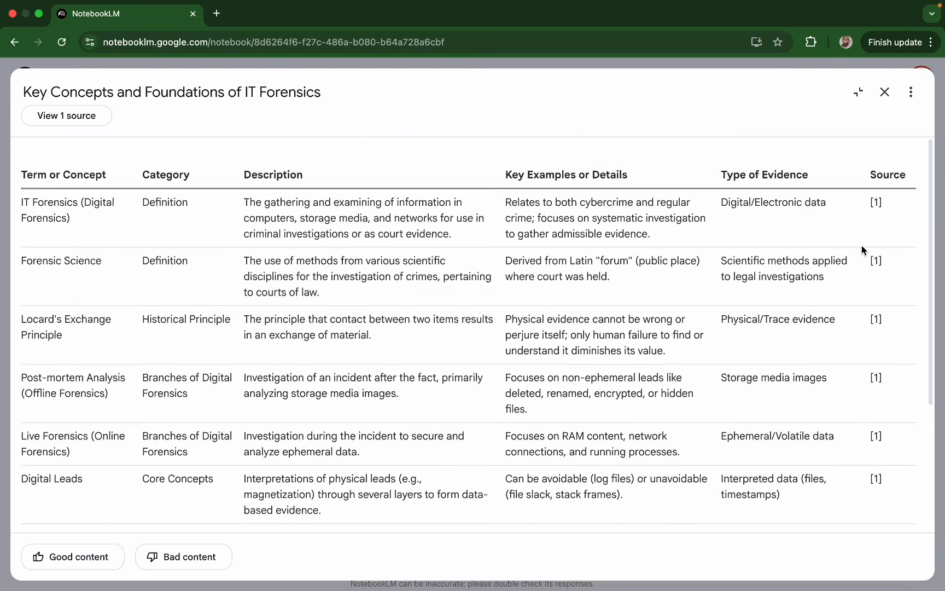
pyautogui.moveTo(873, 160); pyautogui.dragTo(911, 243)
pyautogui.click(863, 361)
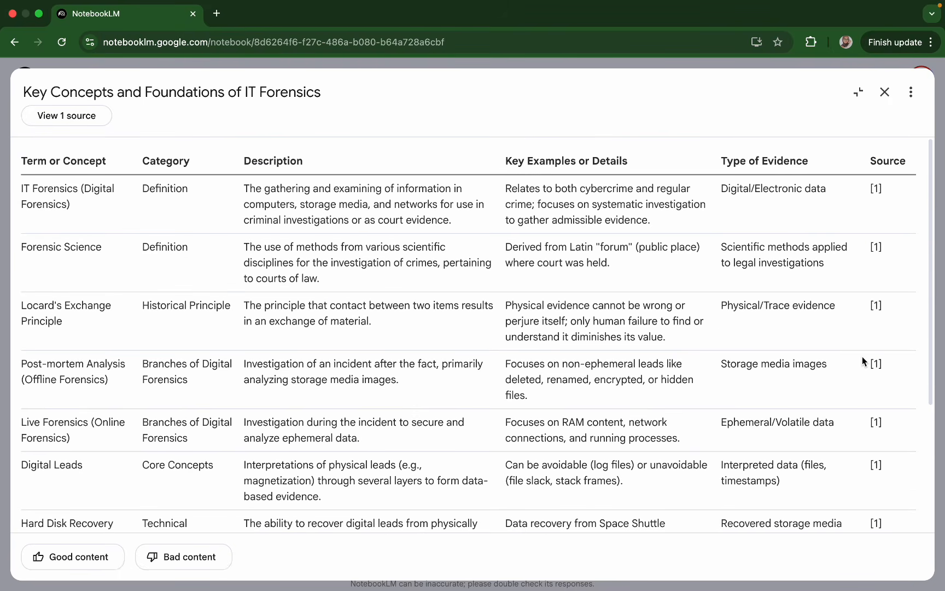
pyautogui.scroll(-4, 862, 359)
pyautogui.scroll(5, 861, 356)
# Rate the data table as good content, submit the feedback without optional details, and close the table
pyautogui.click(53, 548)
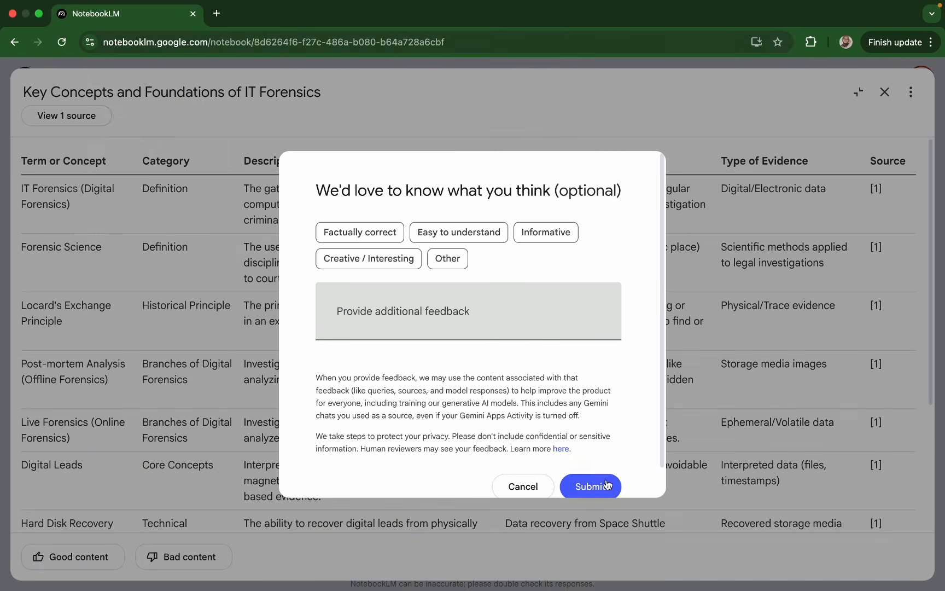
pyautogui.click(606, 485)
pyautogui.click(885, 92)
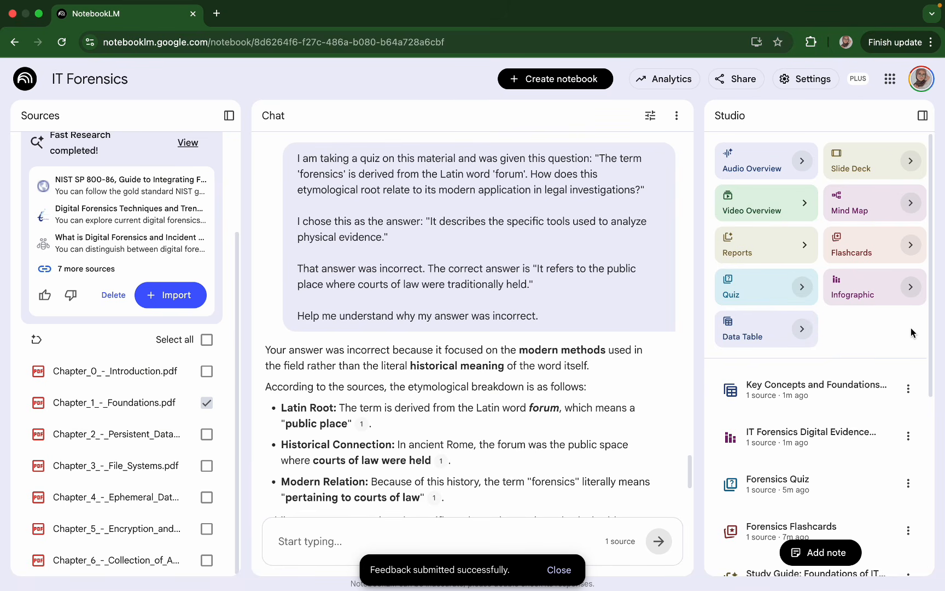
# Add a new note with the text ABCD in the Studio and convert it to a notebook source
pyautogui.scroll(-2, 831, 495)
pyautogui.scroll(-5, 831, 495)
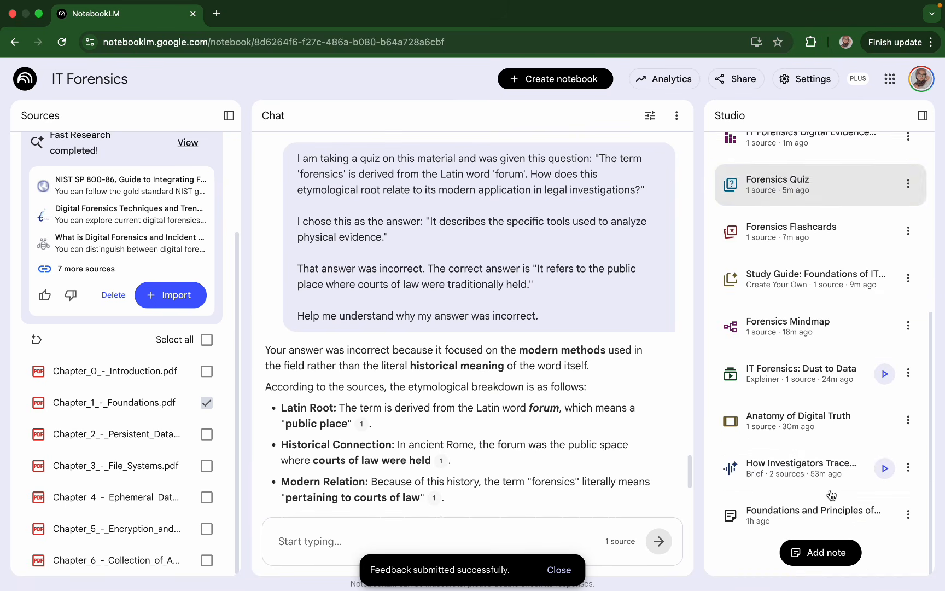
pyautogui.scroll(10, 804, 492)
pyautogui.click(825, 554)
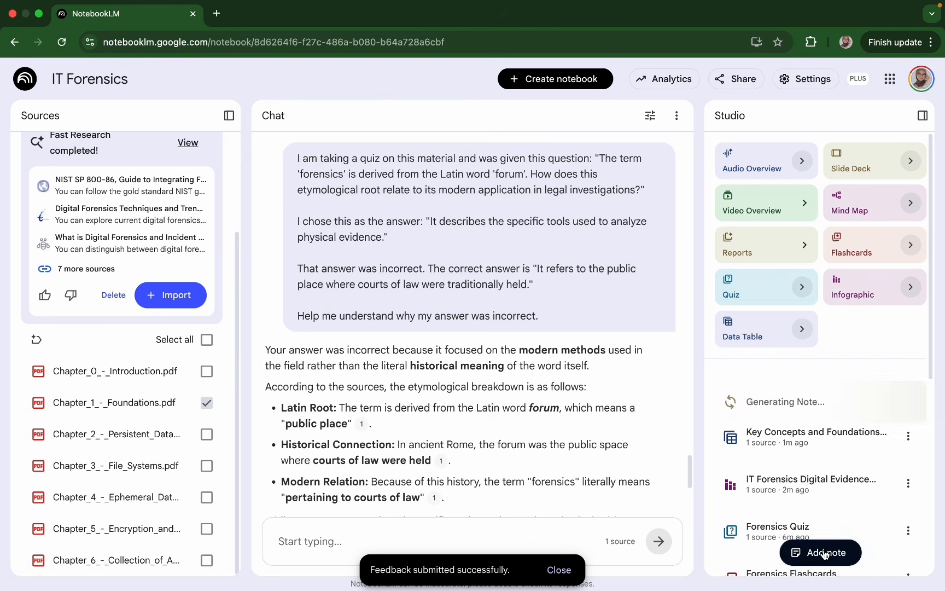
pyautogui.write('gfs')
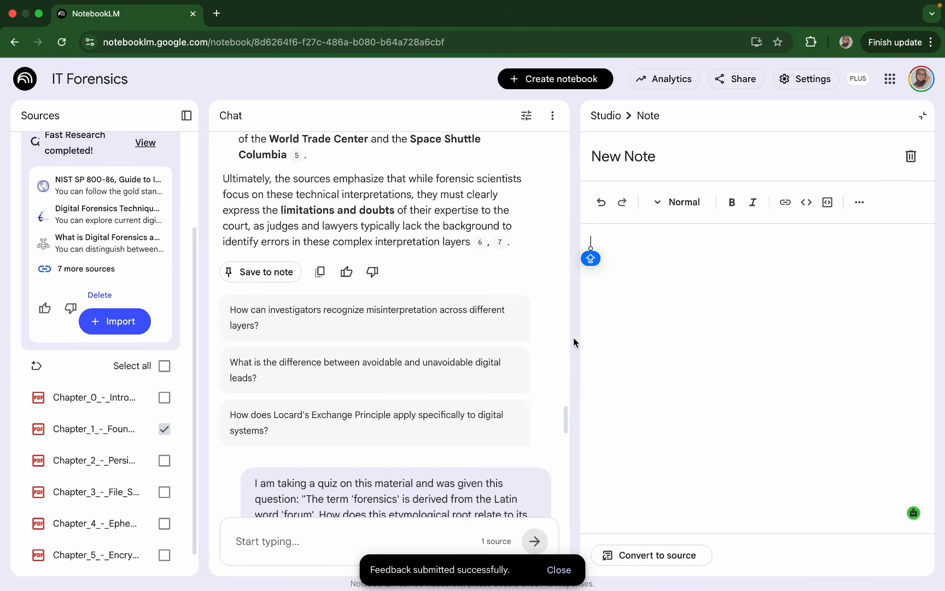
pyautogui.write('ABCD')
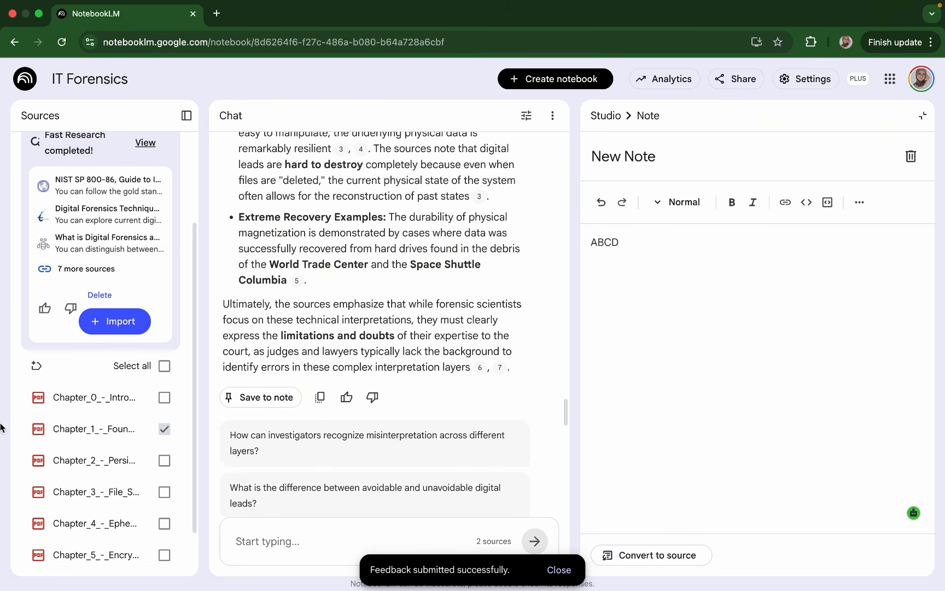
pyautogui.scroll(-2, 70, 481)
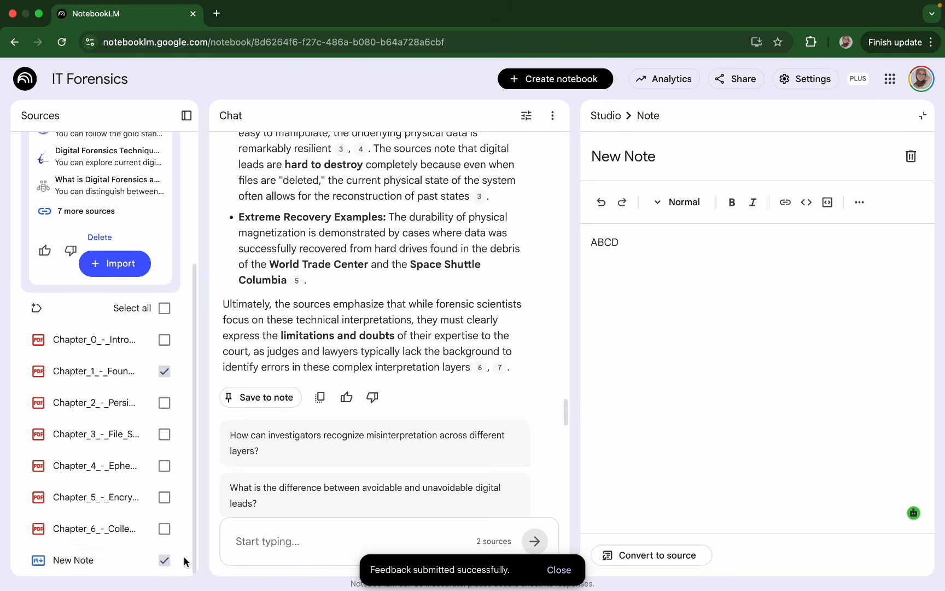
# Delete the ABCD text from the new note, and return to the Studio overview to look through its outputs
pyautogui.moveTo(644, 257); pyautogui.dragTo(562, 249)
pyautogui.press('BackSpace')
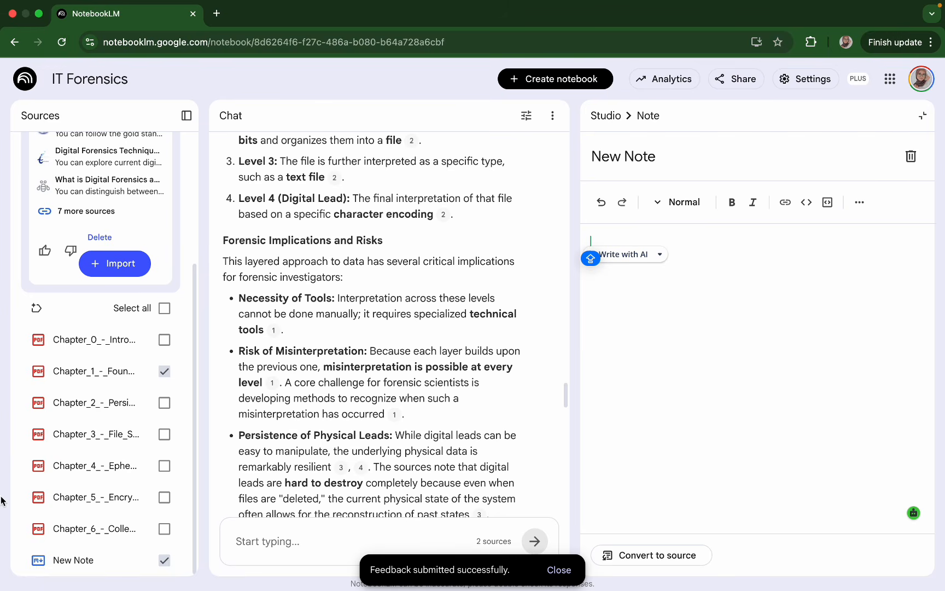
pyautogui.click(599, 115)
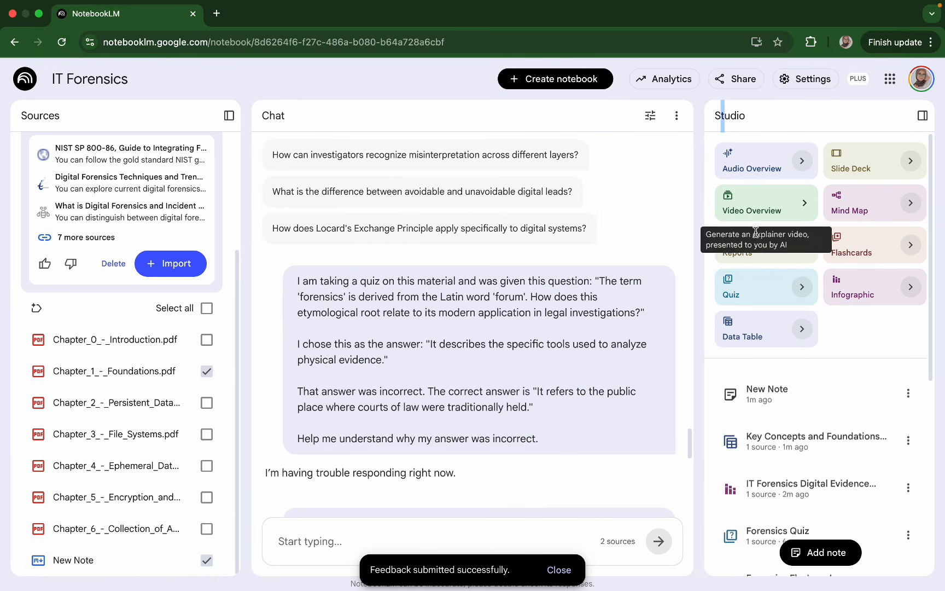
pyautogui.scroll(-6, 797, 296)
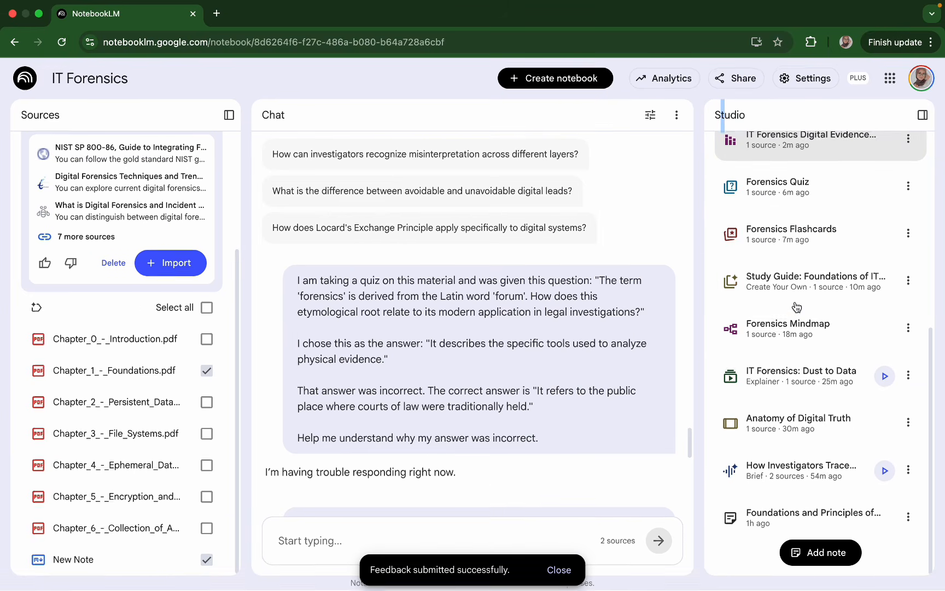
pyautogui.scroll(6, 795, 306)
pyautogui.scroll(-6, 796, 306)
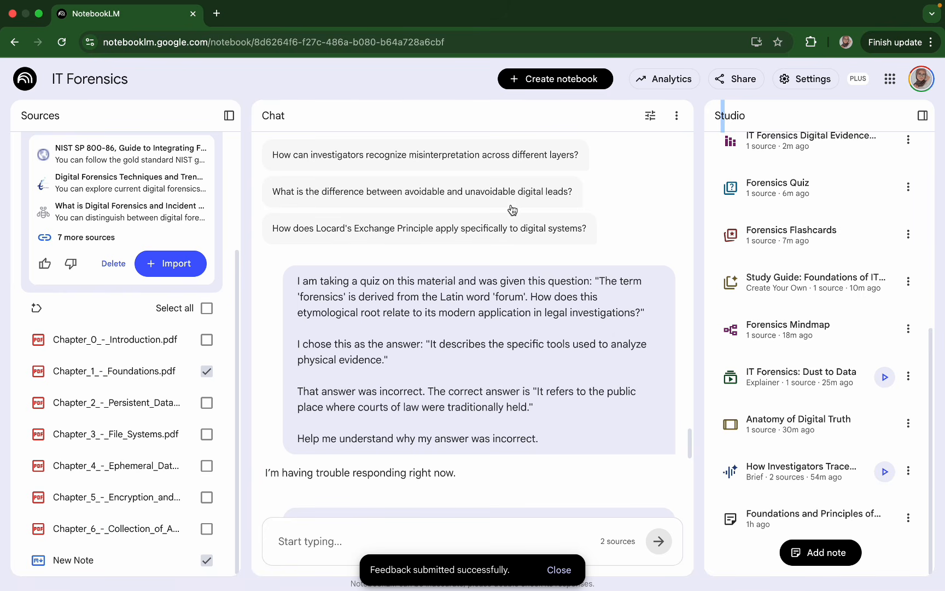
# Return to the notebook overview, view the options of the IT Forensics notebook with 8 sources, and open the Usable Security notebook
pyautogui.click(24, 79)
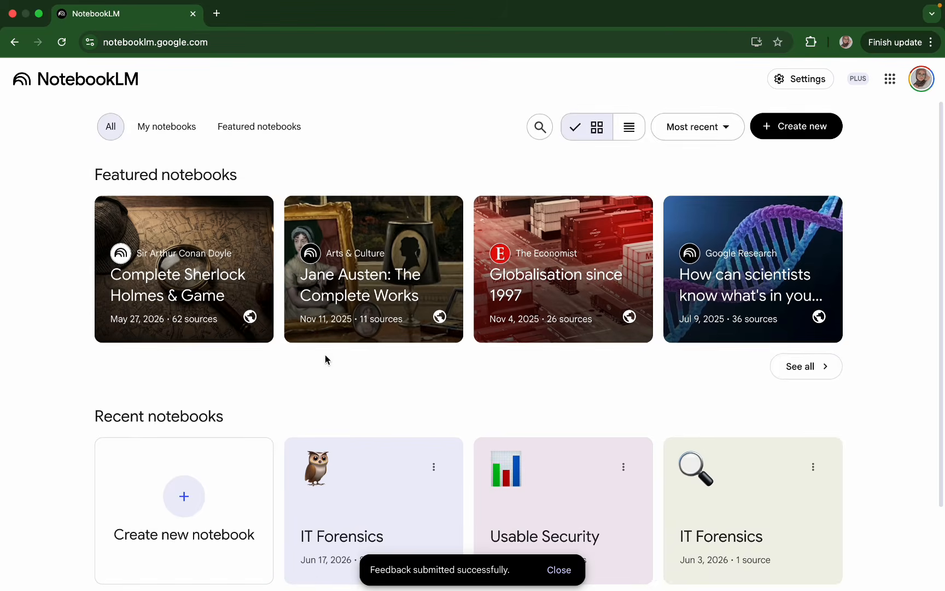
pyautogui.scroll(-3, 324, 354)
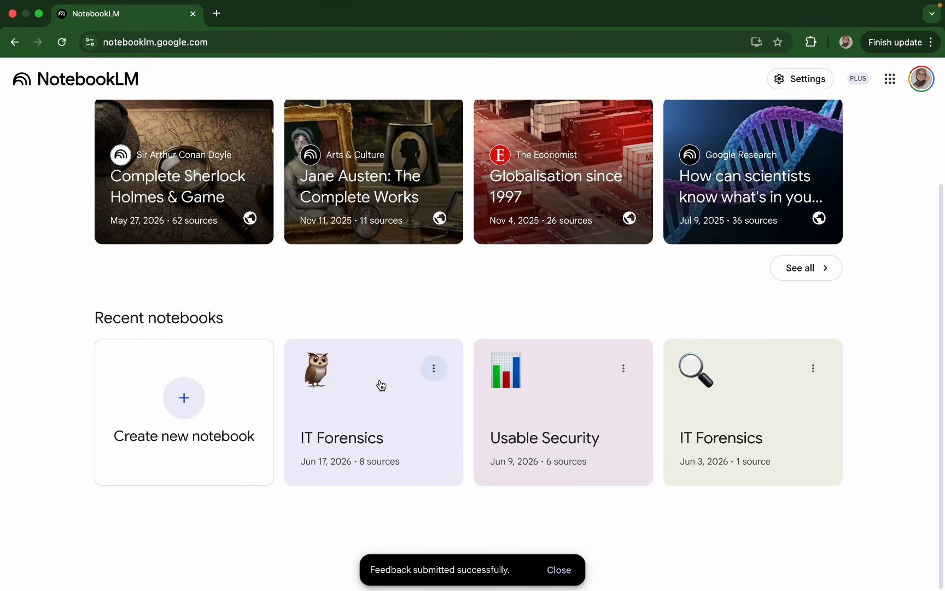
pyautogui.click(432, 369)
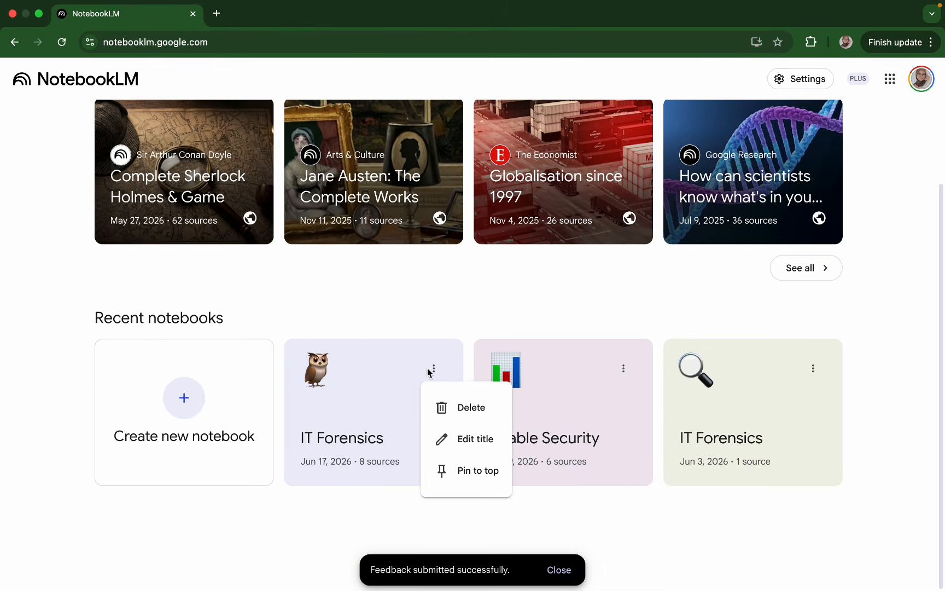
pyautogui.click(624, 361)
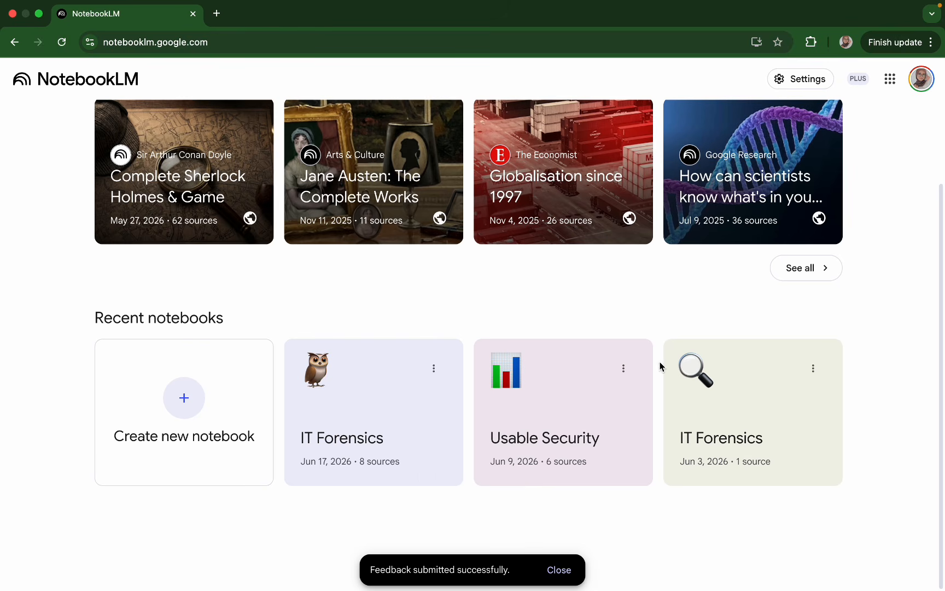
pyautogui.click(581, 405)
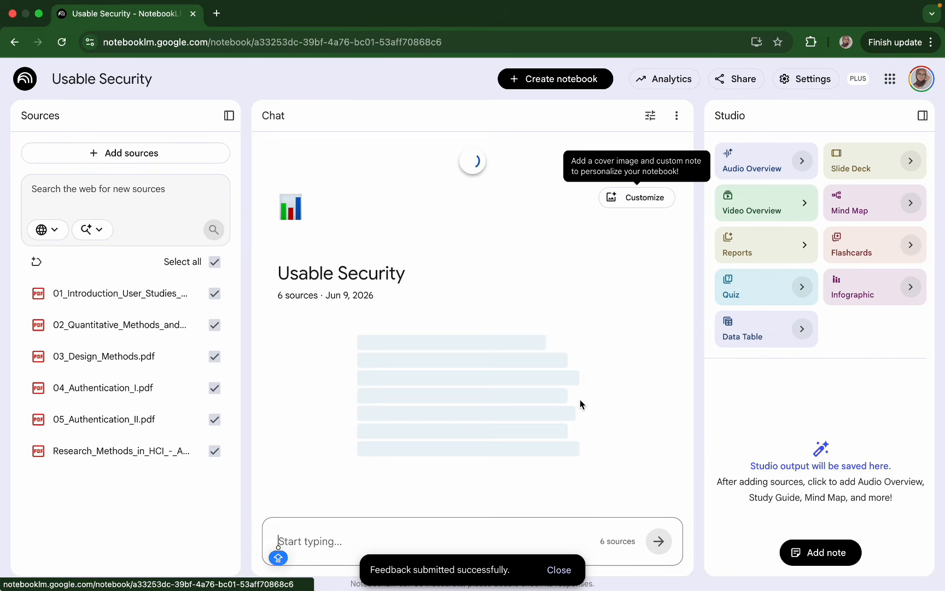